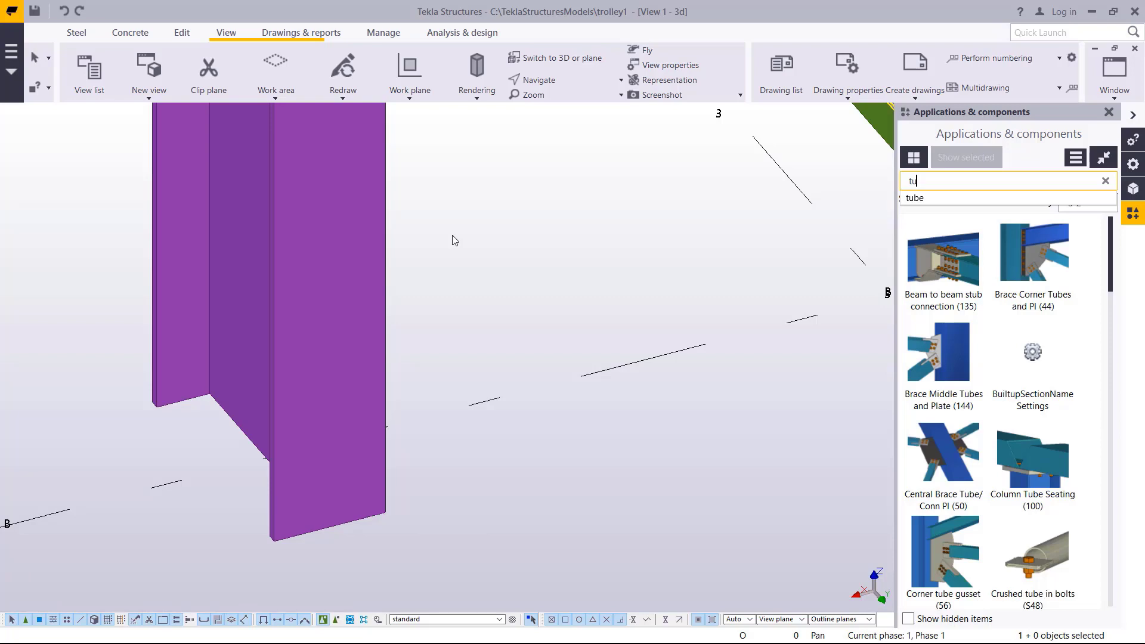
Search the component catalog for 'tube' and start the Gusset tube in bolts (S49) component.
left_click(923, 196)
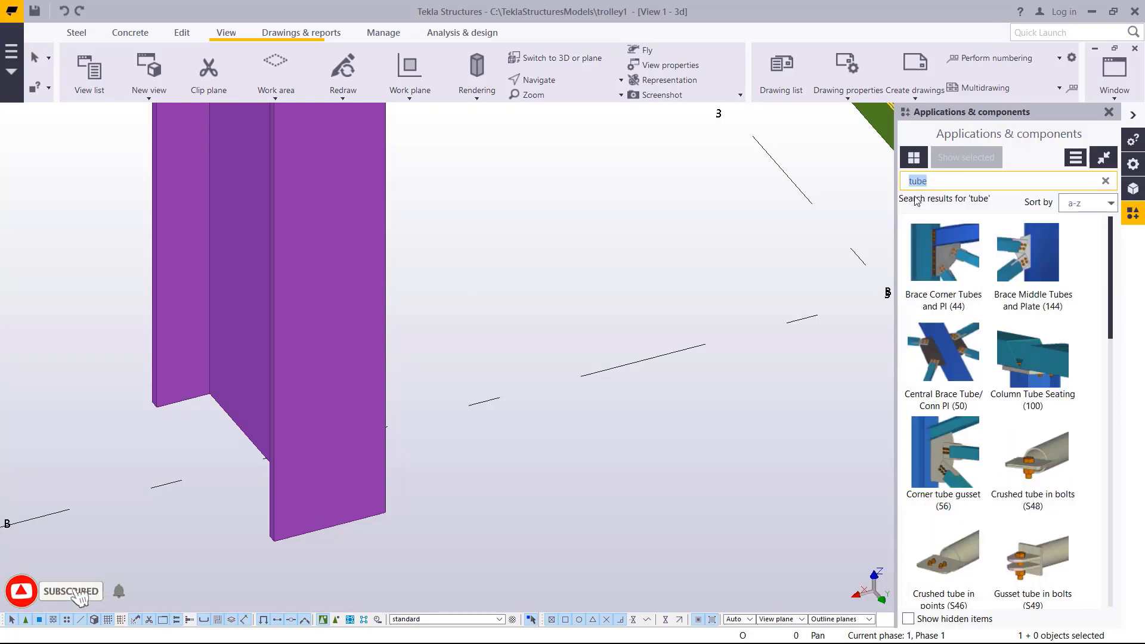
scroll(1020, 512, "down", 5)
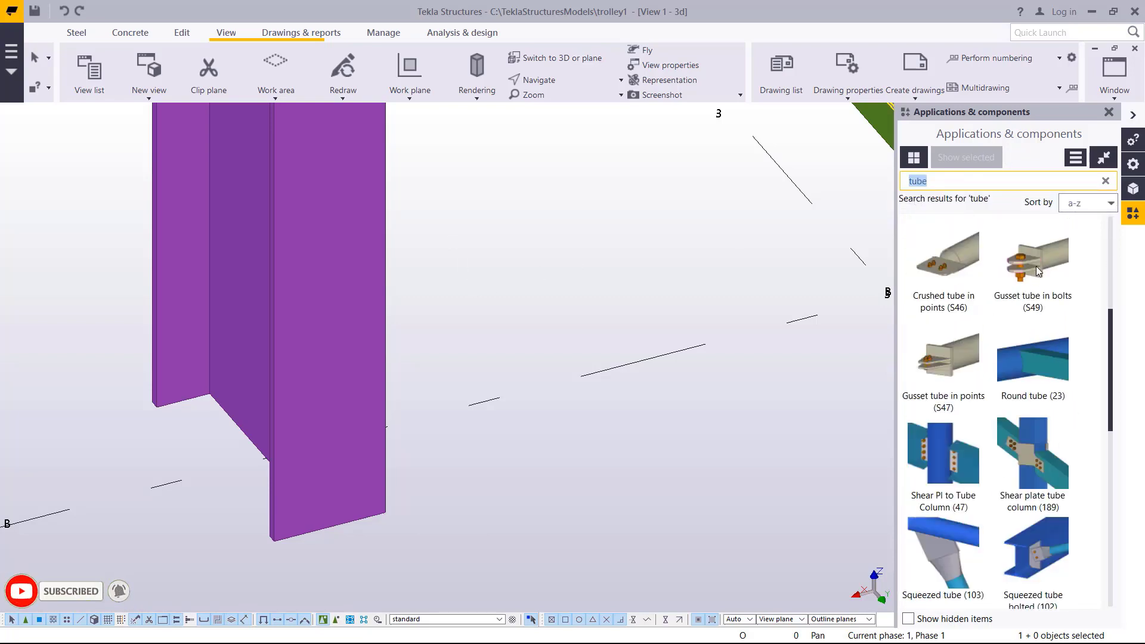
left_click(1038, 265)
scroll(536, 285, "down", 2)
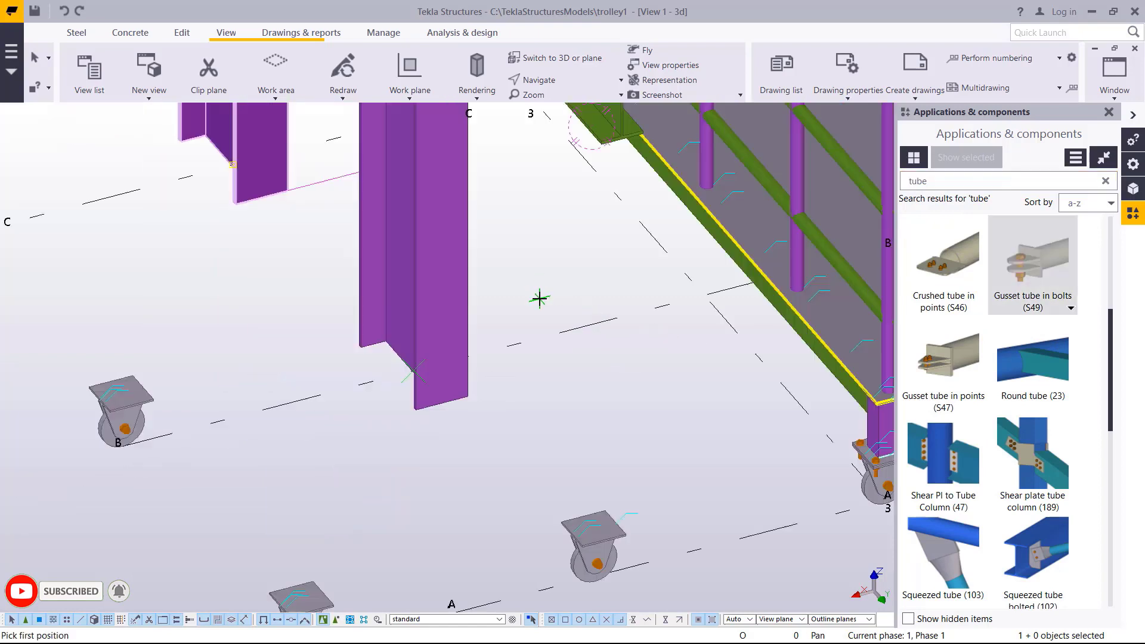
scroll(1002, 301, "down", 2)
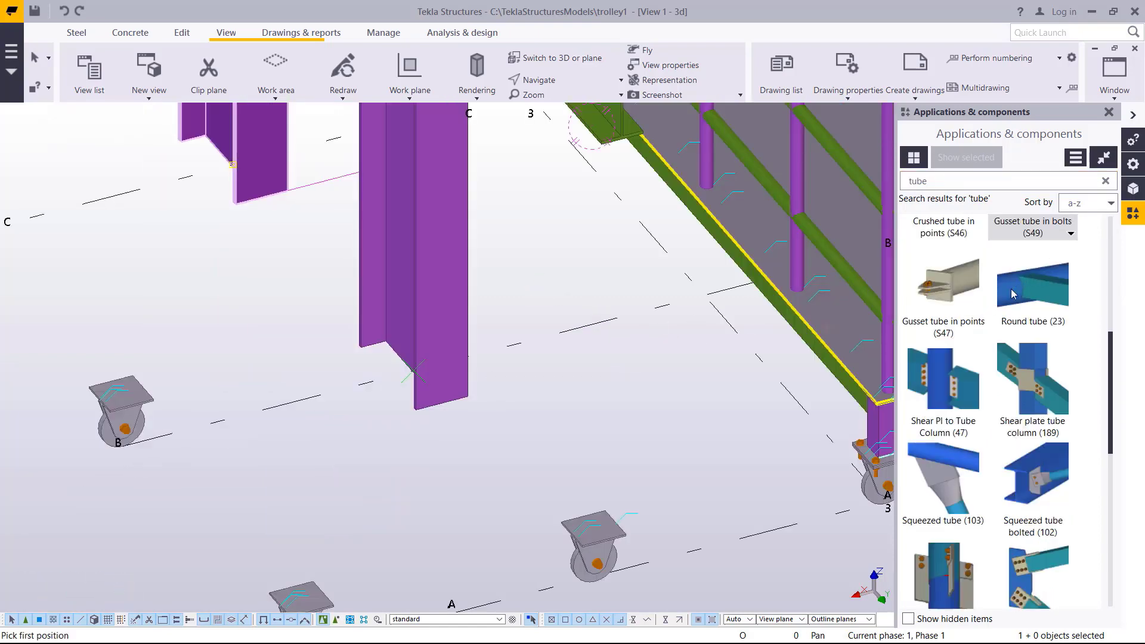
scroll(1054, 360, "up", 5)
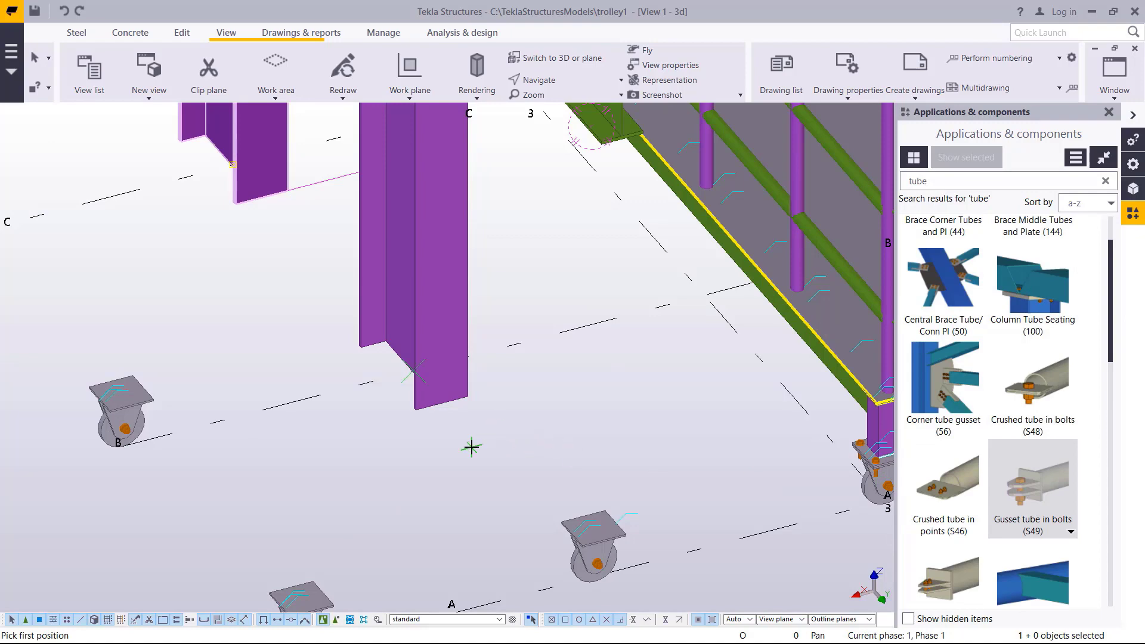
scroll(436, 402, "up", 6)
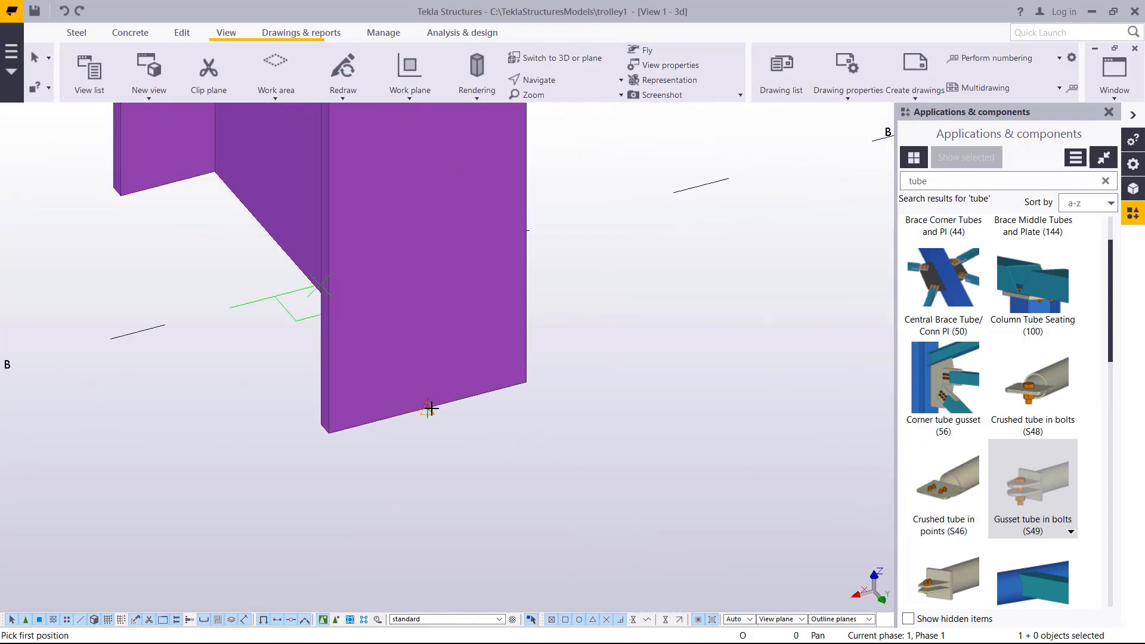
Place the tube from the purple column's bottom edge to its top at 7000.00, then finish.
left_click(426, 408)
scroll(429, 486, "down", 8)
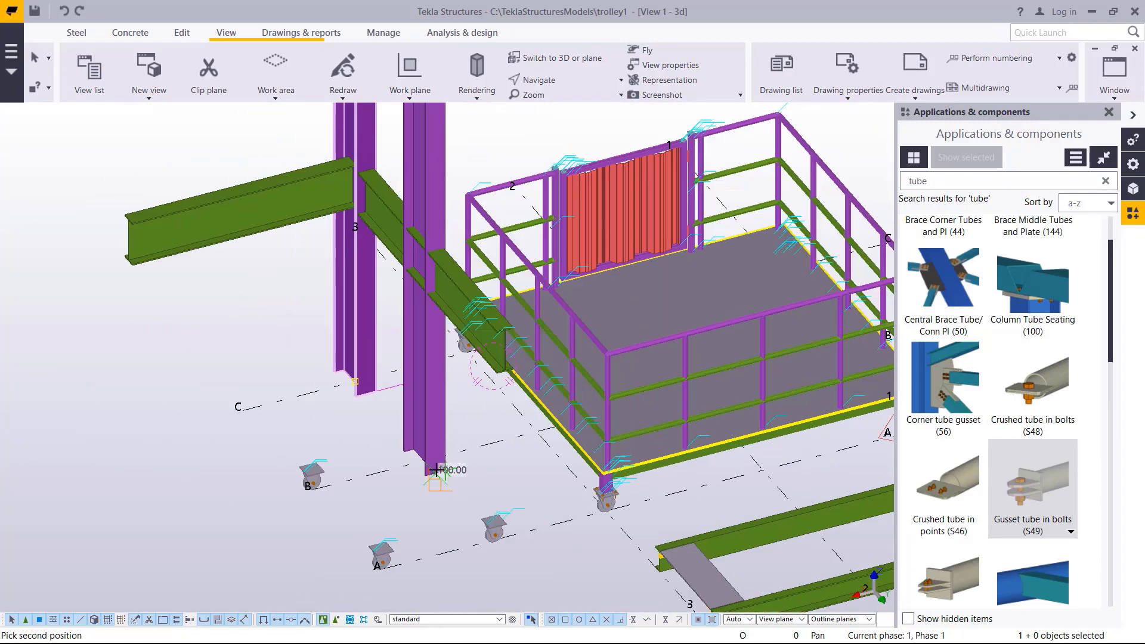
scroll(441, 120, "up", 5)
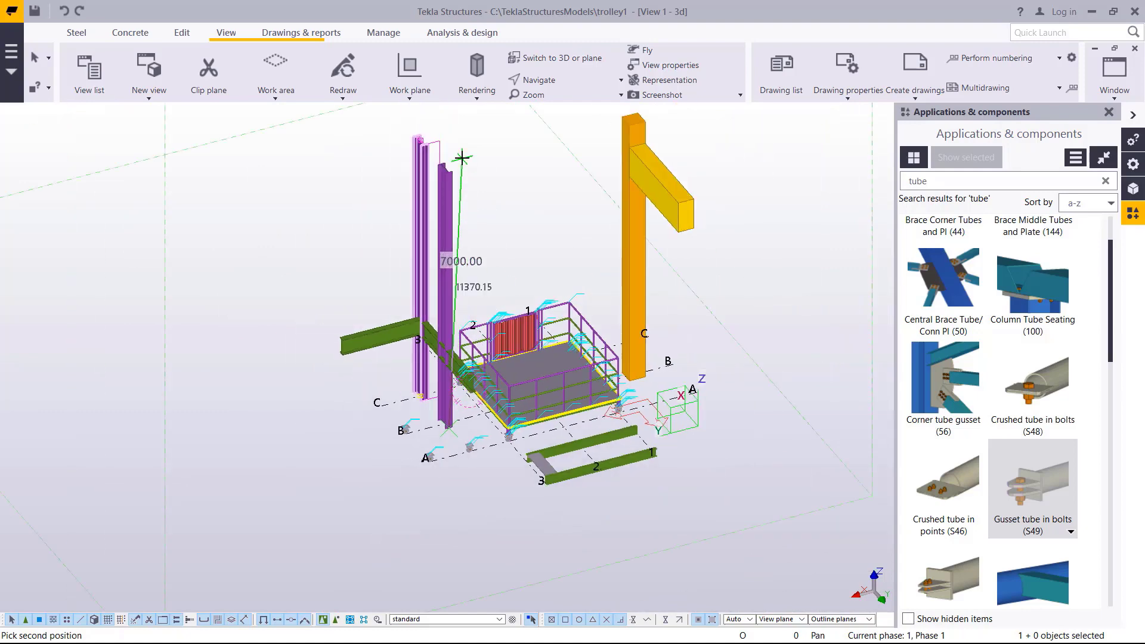
scroll(438, 173, "up", 6)
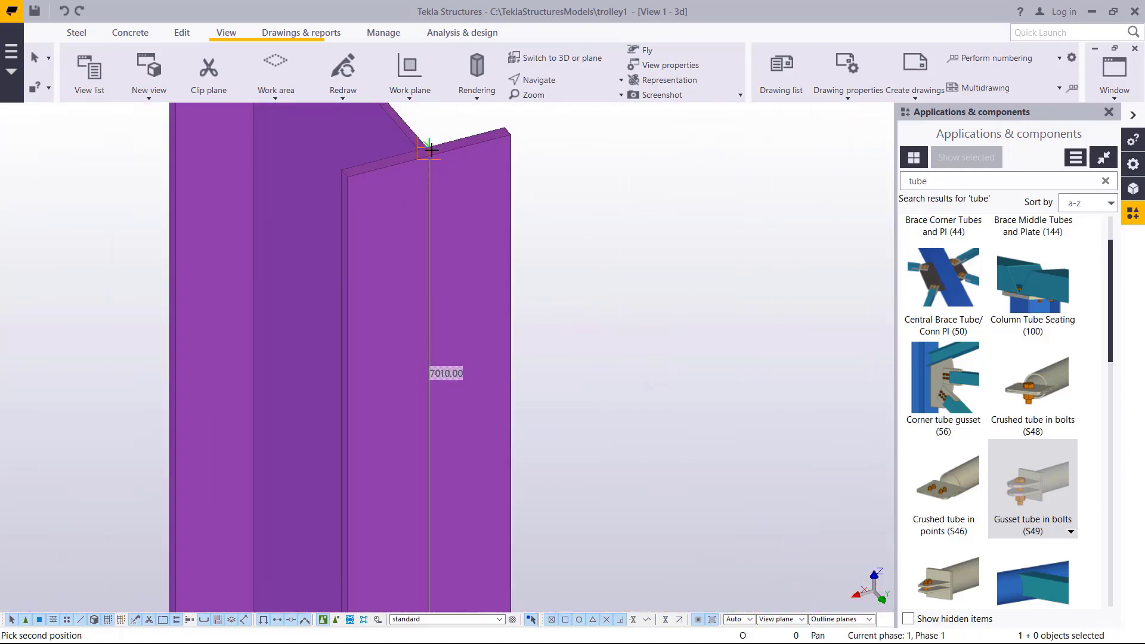
left_click(429, 156)
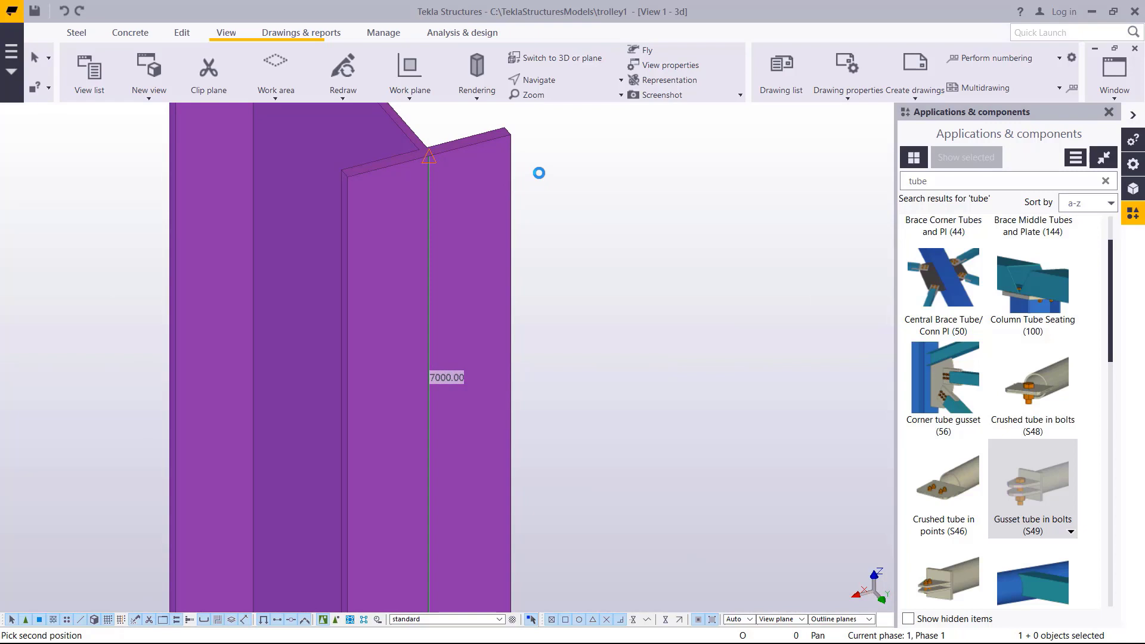
right_click(593, 184)
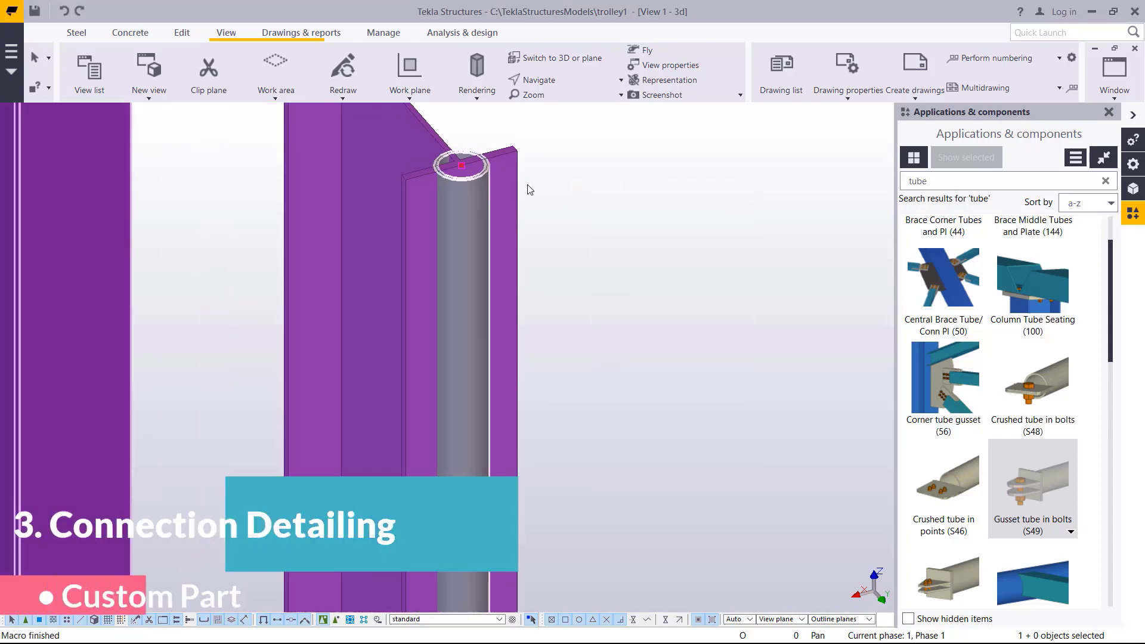
scroll(529, 189, "down", 4)
Collapse the Applications & components panel and delete the diagonal green beam crossing the tube.
left_click(1132, 116)
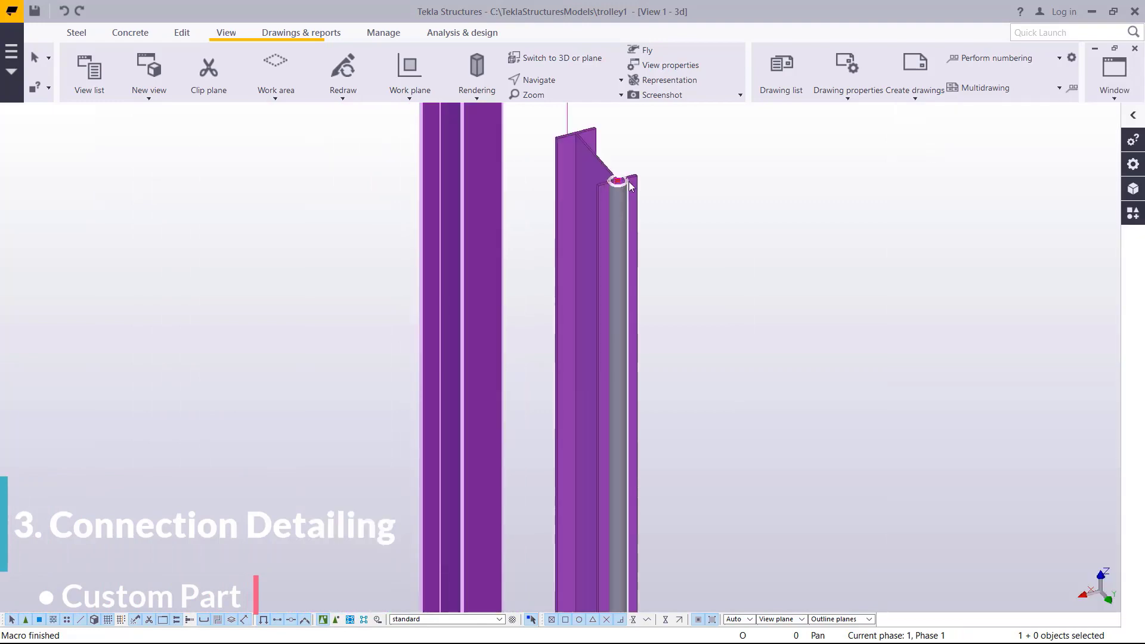
scroll(630, 186, "down", 6)
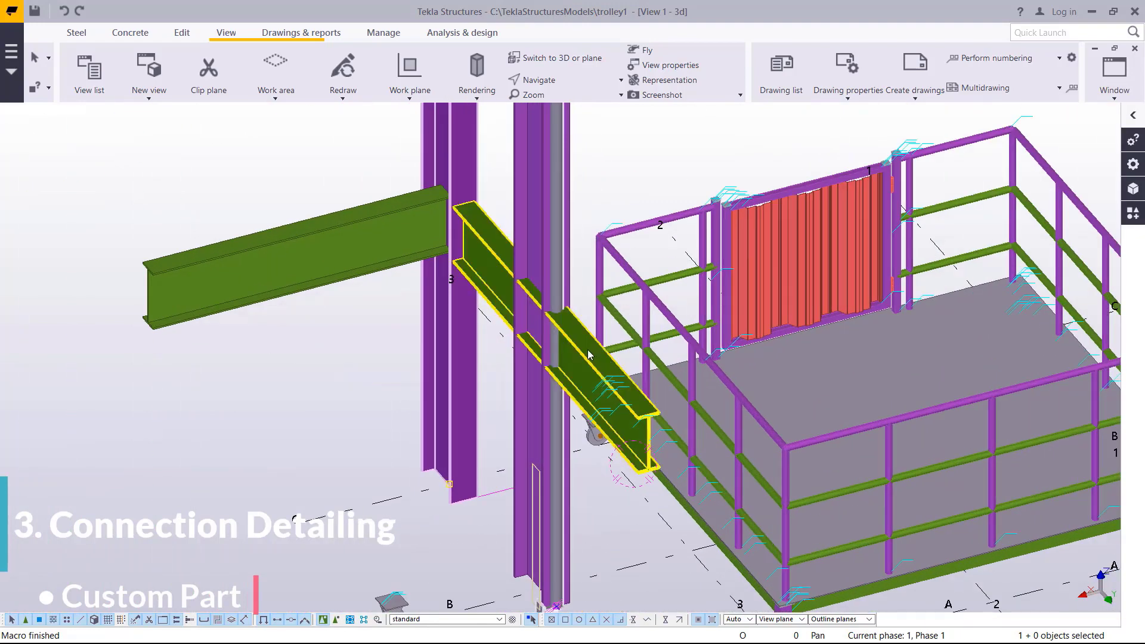
key("Delete")
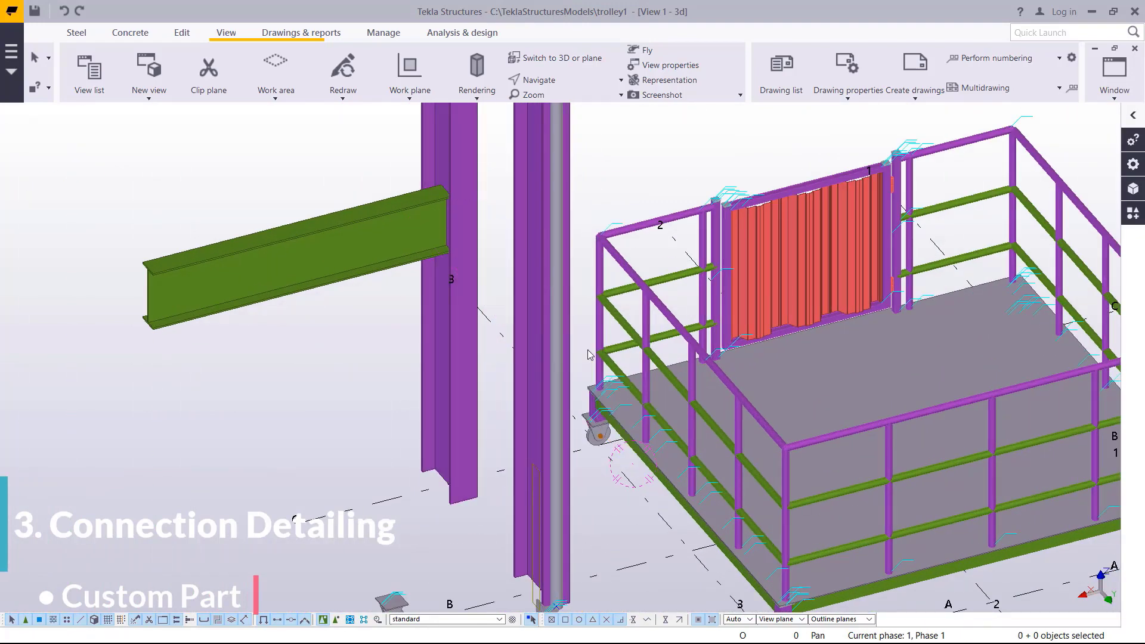
scroll(584, 356, "down", 2)
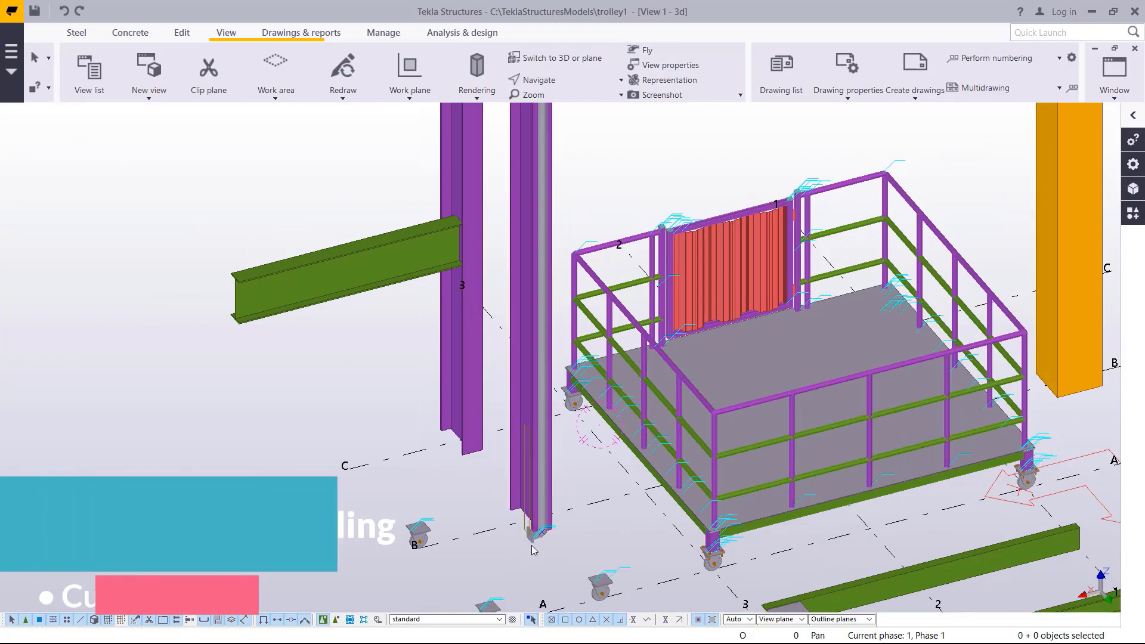
scroll(549, 554, "up", 4)
scroll(549, 554, "up", 8)
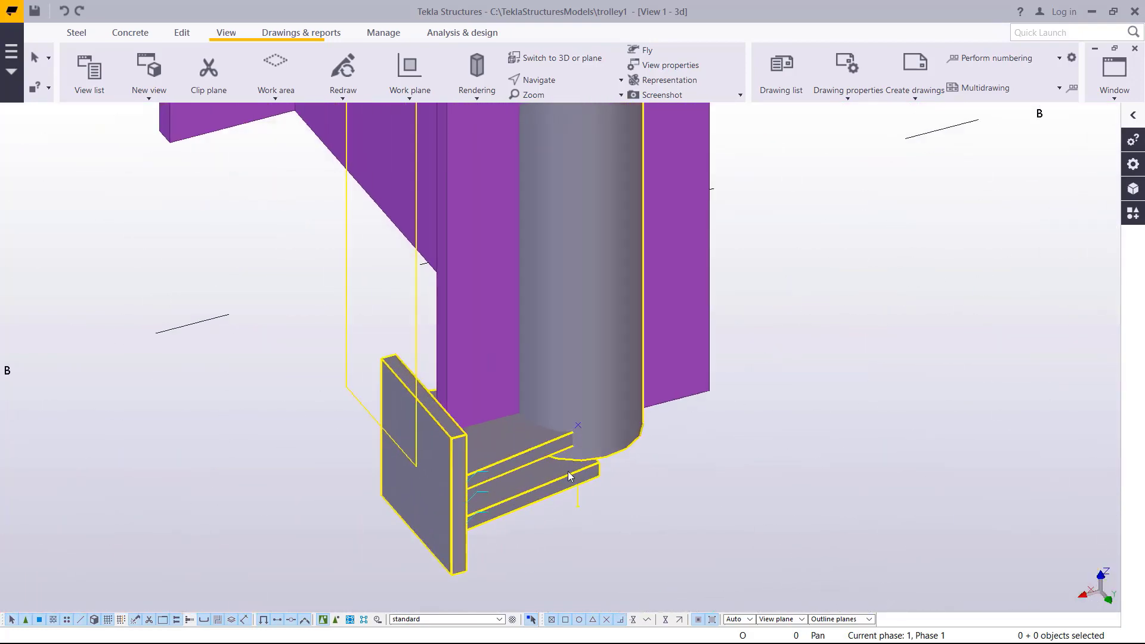
scroll(493, 421, "down", 2)
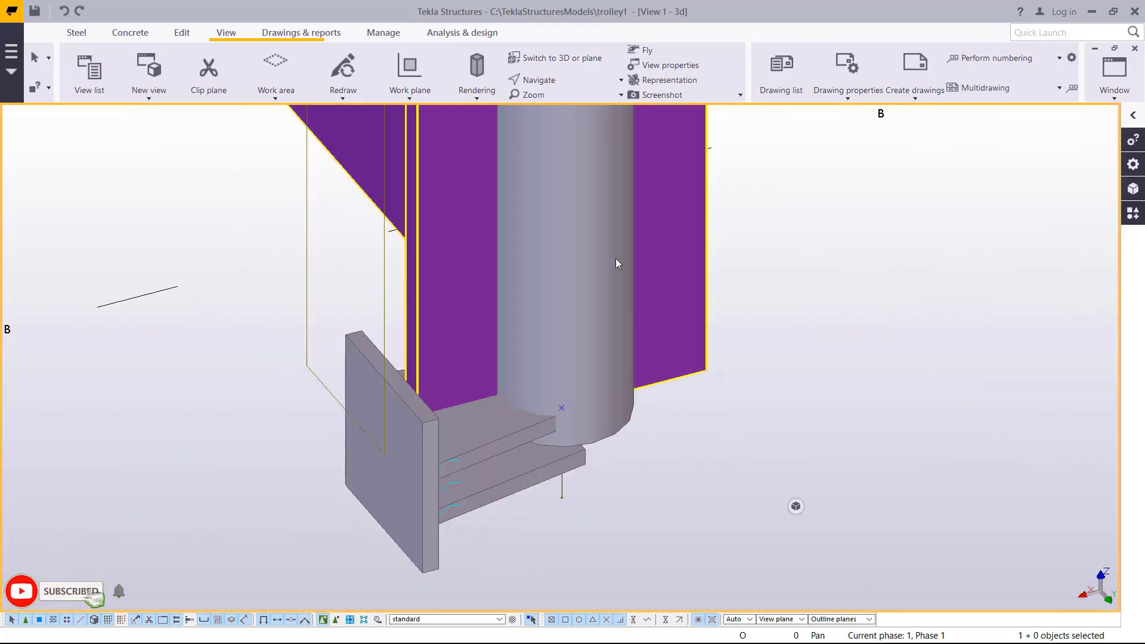
Zoom to the tube's base and select the part above the base plate.
left_click(600, 214)
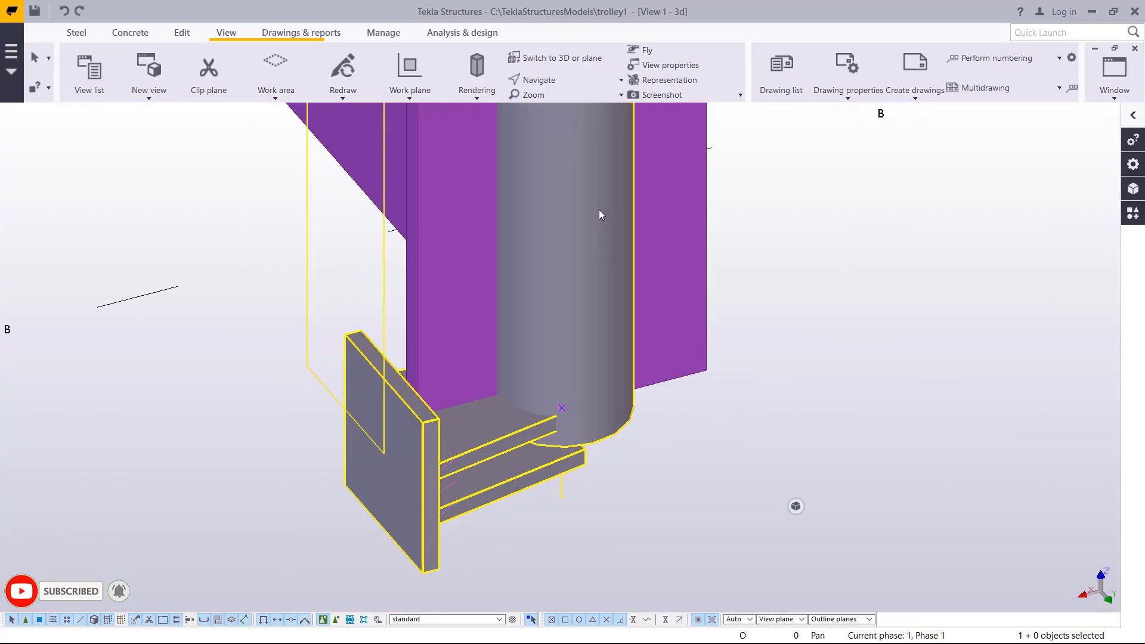
scroll(508, 451, "down", 3)
scroll(518, 447, "up", 3)
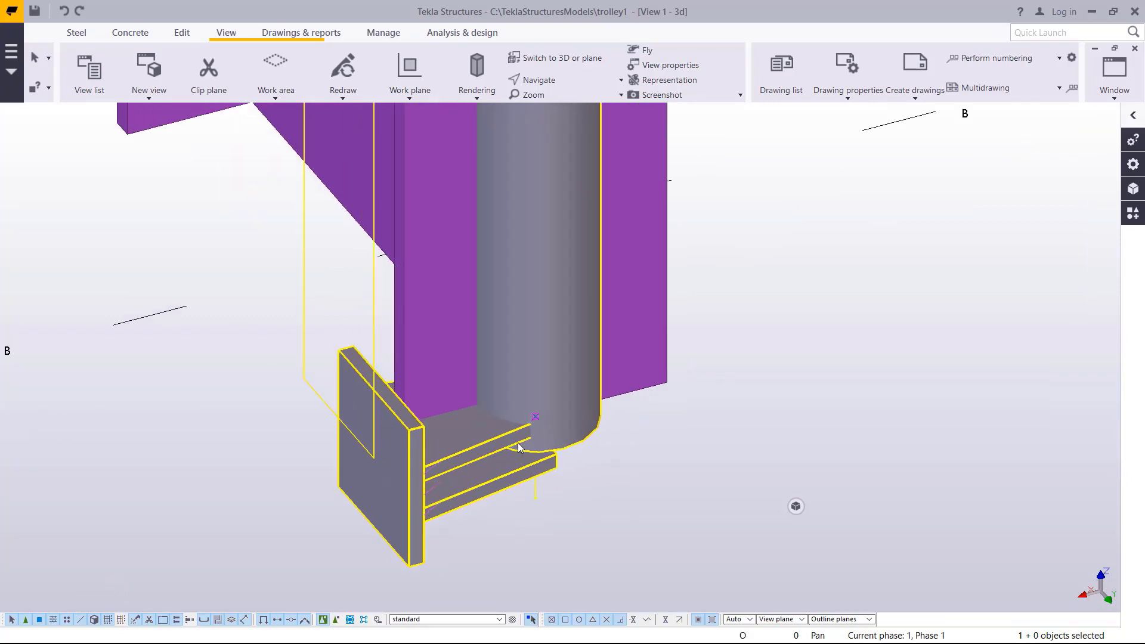
Open the Gusset tube in bolts (S49) connection's properties dialog.
scroll(495, 450, "up", 2)
double_click(472, 452)
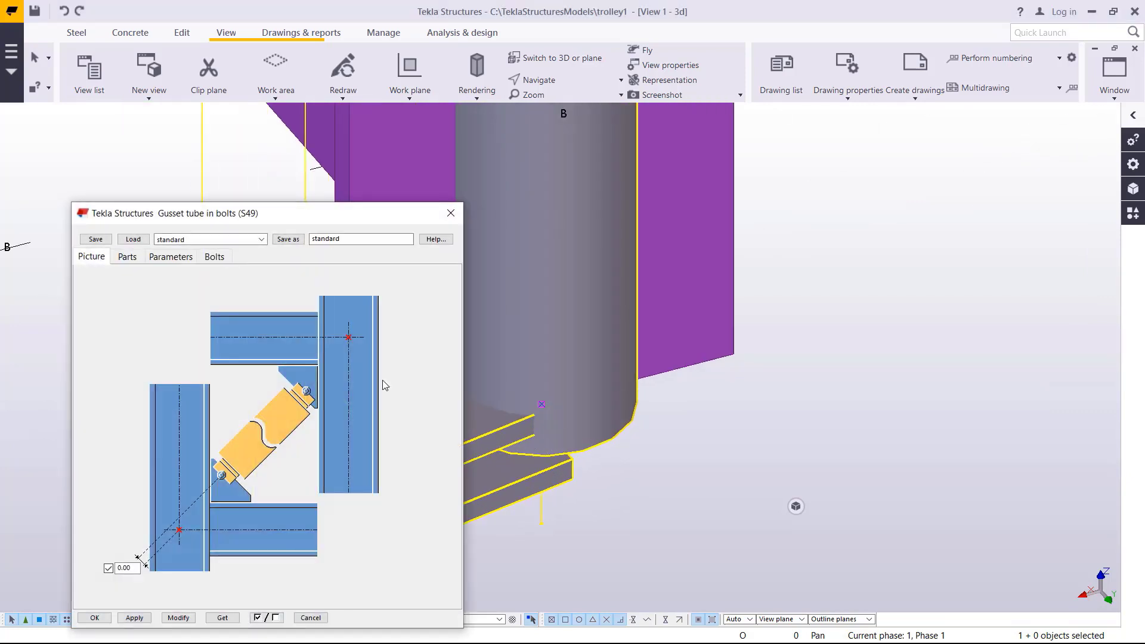
scroll(795, 445, "down", 3)
scroll(599, 460, "up", 4)
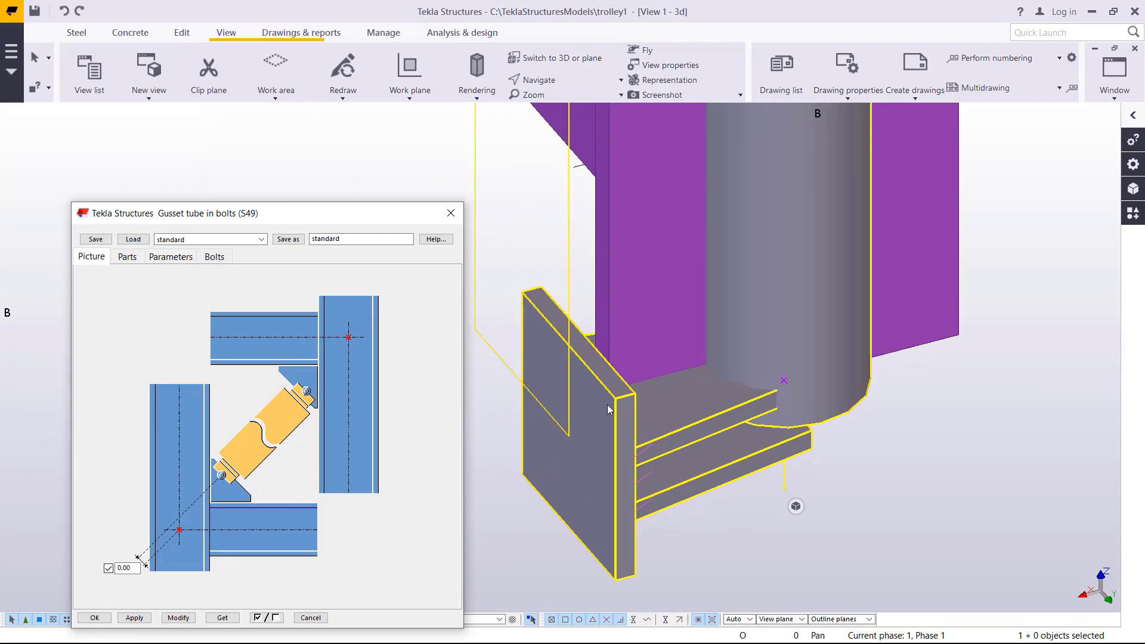
Open the Cap plate detail settings for the caster's base plate.
scroll(499, 360, "down", 10)
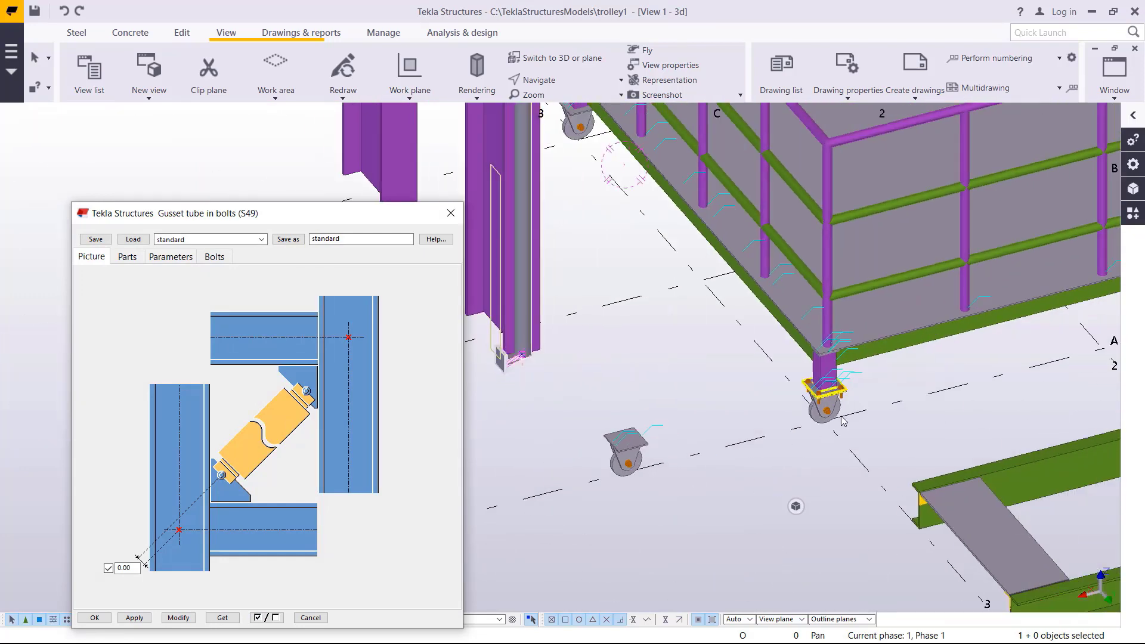
scroll(809, 385, "up", 4)
scroll(807, 385, "up", 6)
scroll(523, 450, "down", 6)
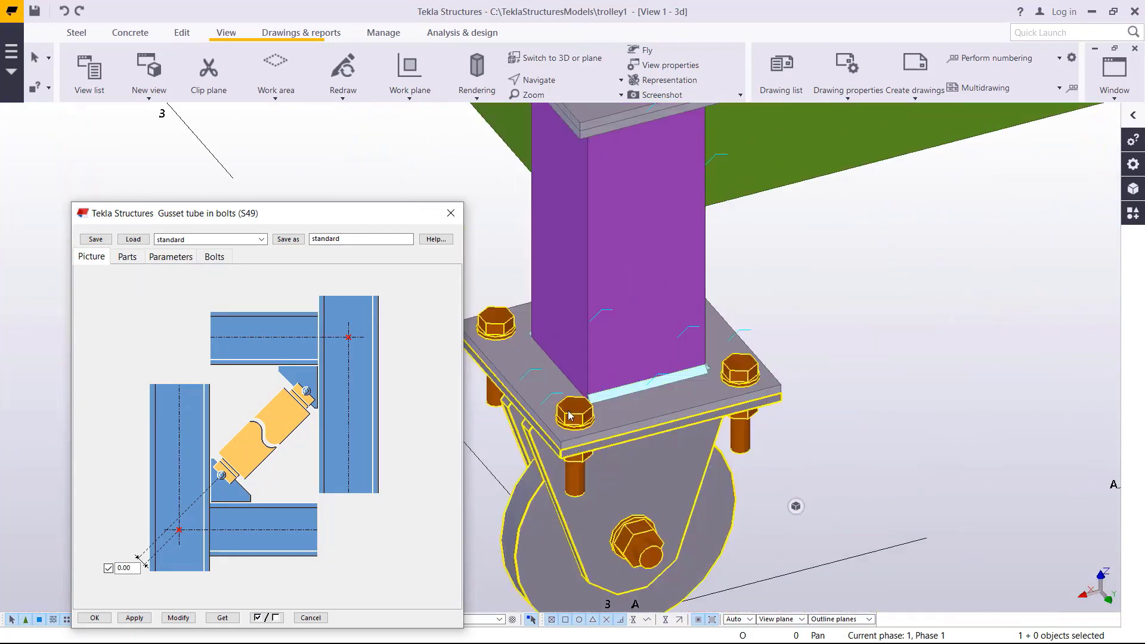
scroll(524, 450, "down", 3)
scroll(571, 391, "up", 8)
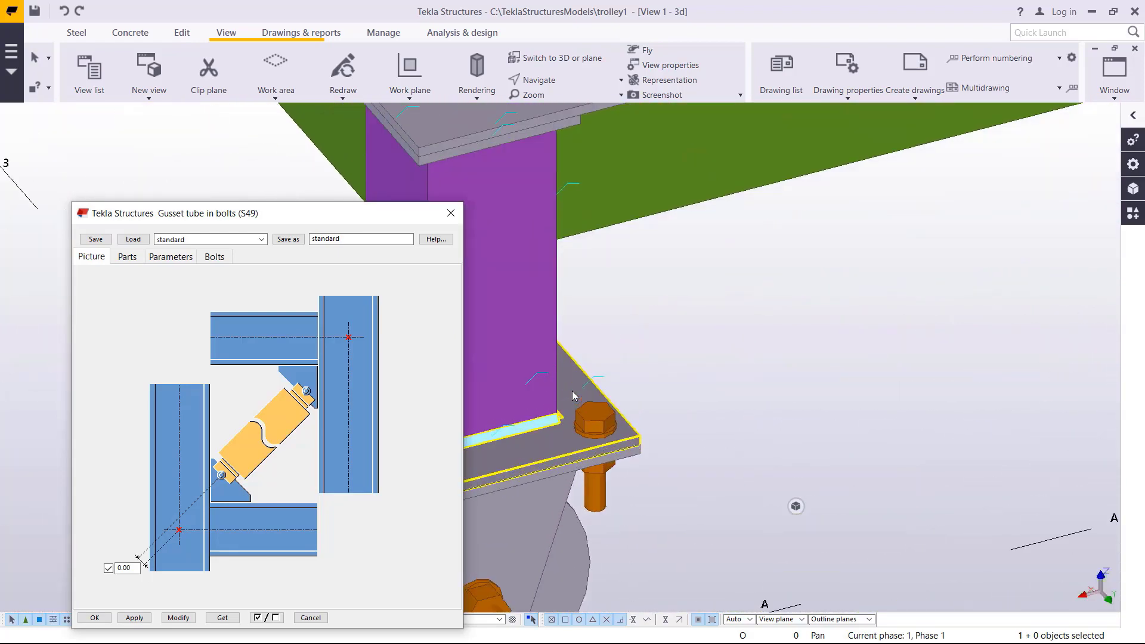
double_click(581, 372)
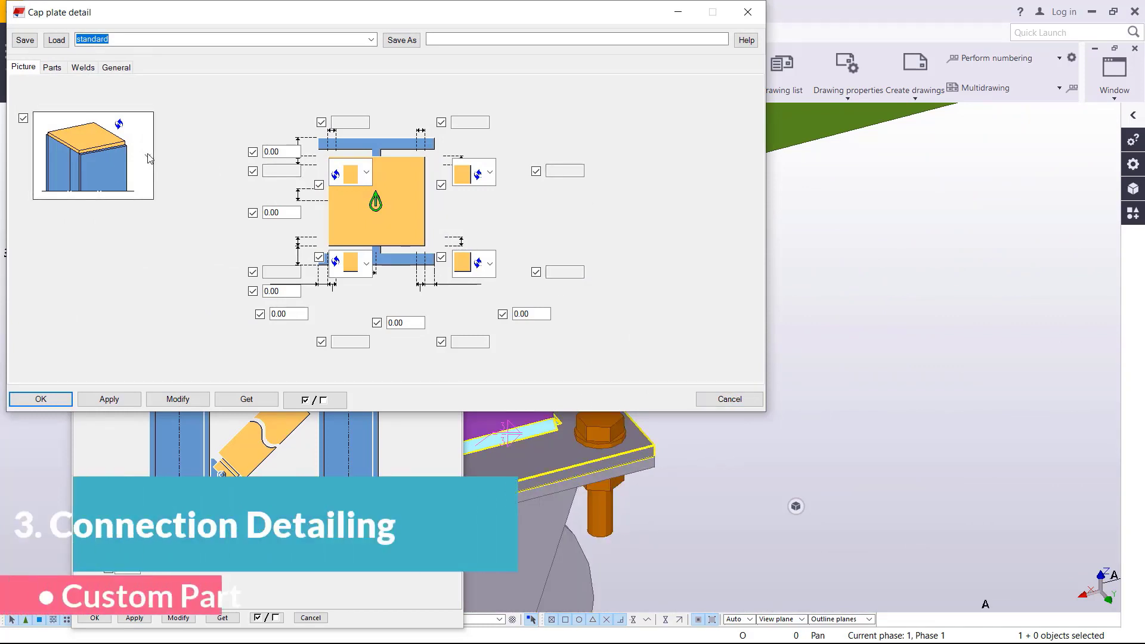
Confirm the cap plate's b and h are 150.00 on the Parts tab, then close with OK.
left_click(54, 68)
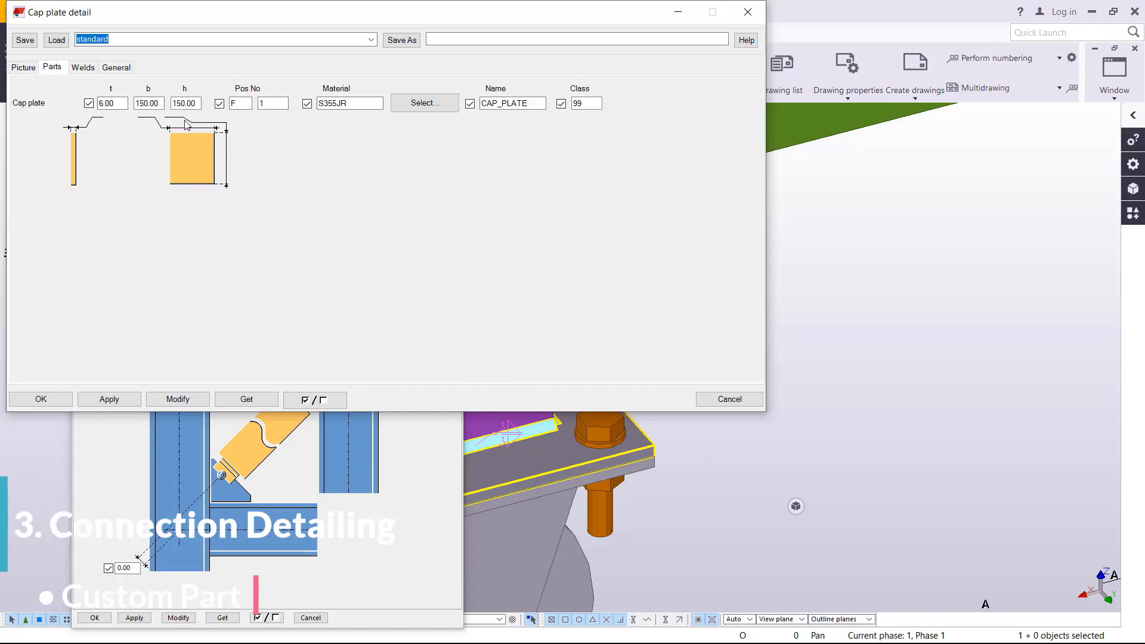
left_click(156, 104)
left_click(198, 104)
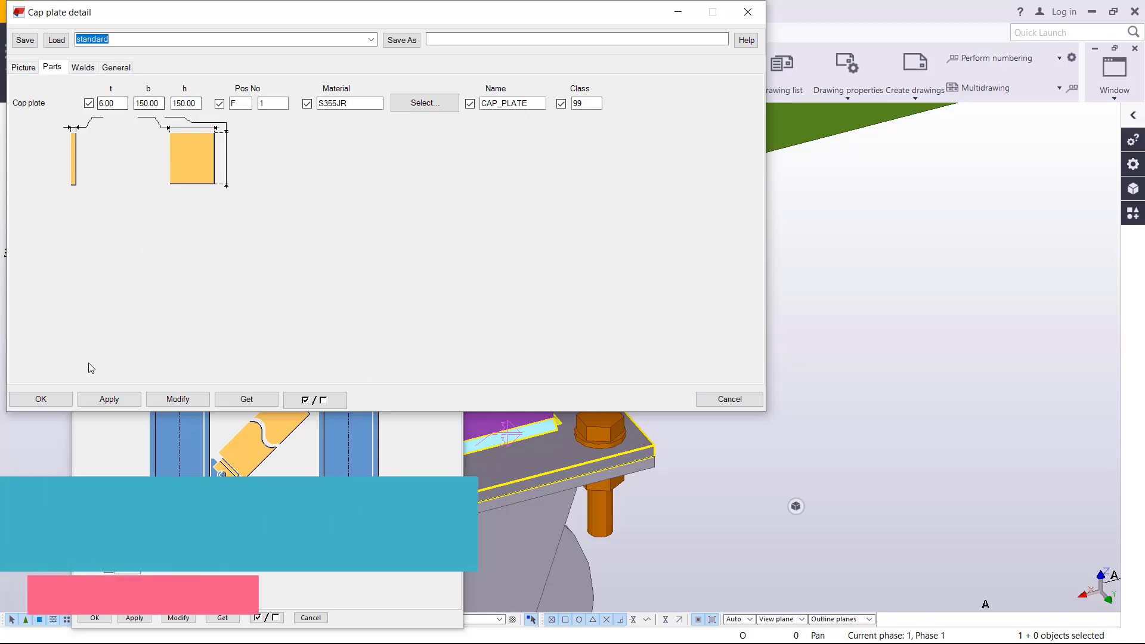
left_click(41, 399)
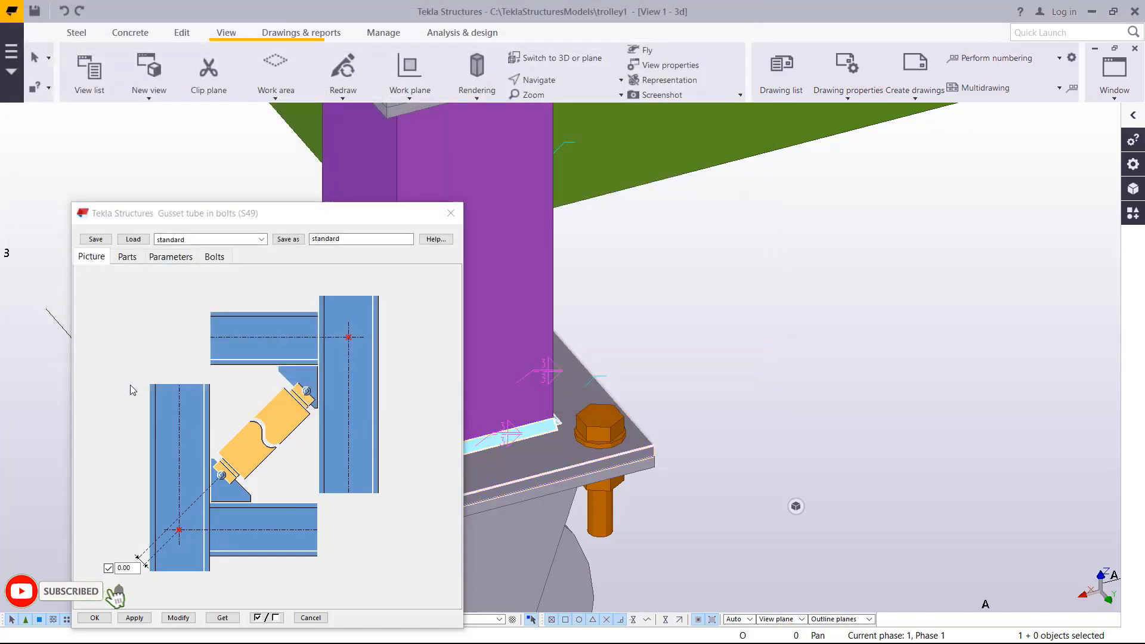
Set the Gusset tube connection's end plate t and b to 150 on Parts and Modify.
scroll(752, 411, "down", 8)
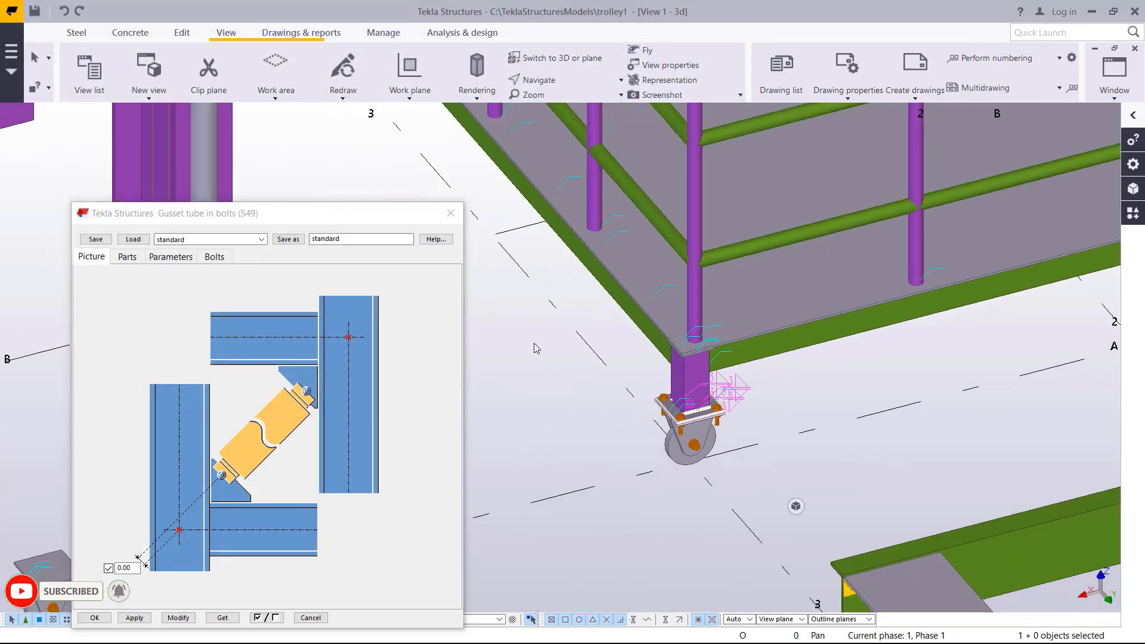
left_click(127, 256)
scroll(577, 378, "down", 3)
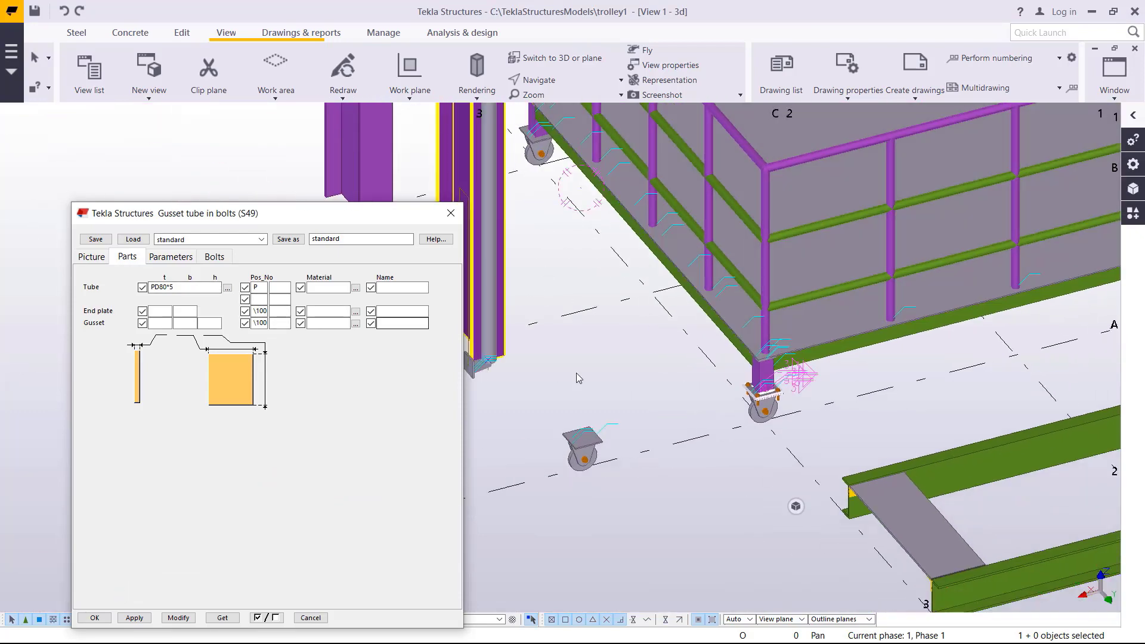
scroll(578, 382, "up", 8)
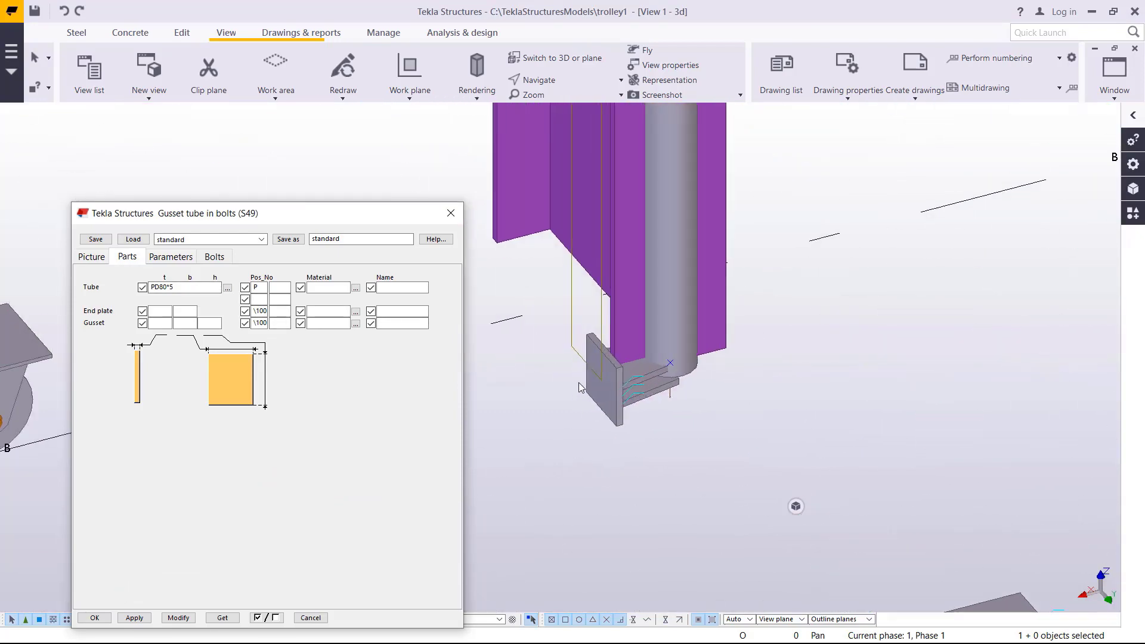
scroll(579, 386, "up", 5)
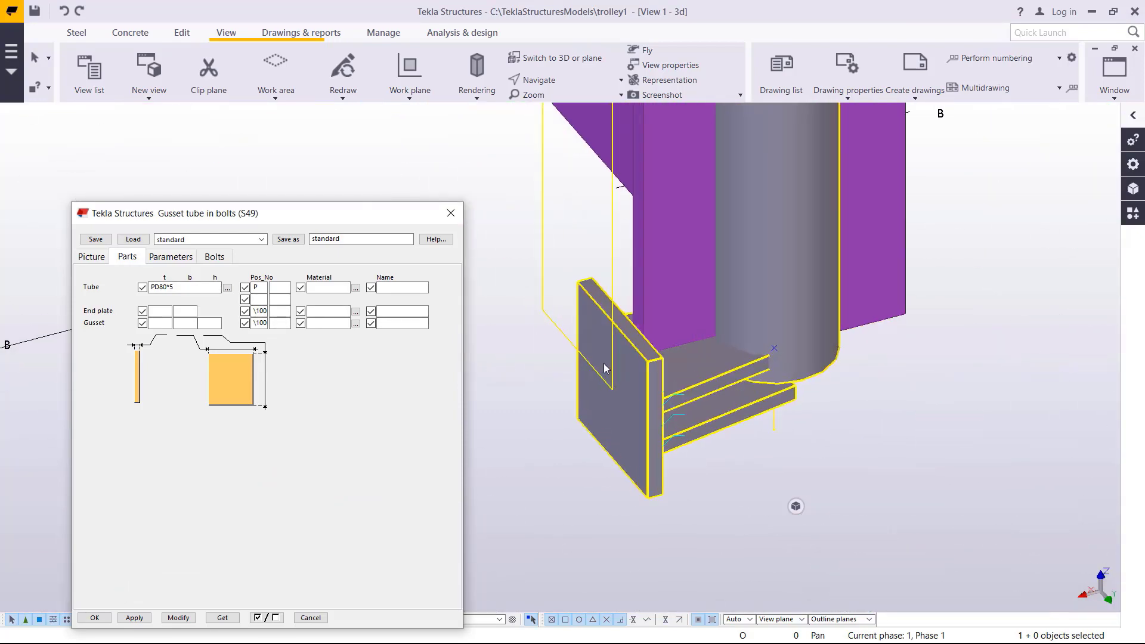
scroll(604, 368, "up", 1)
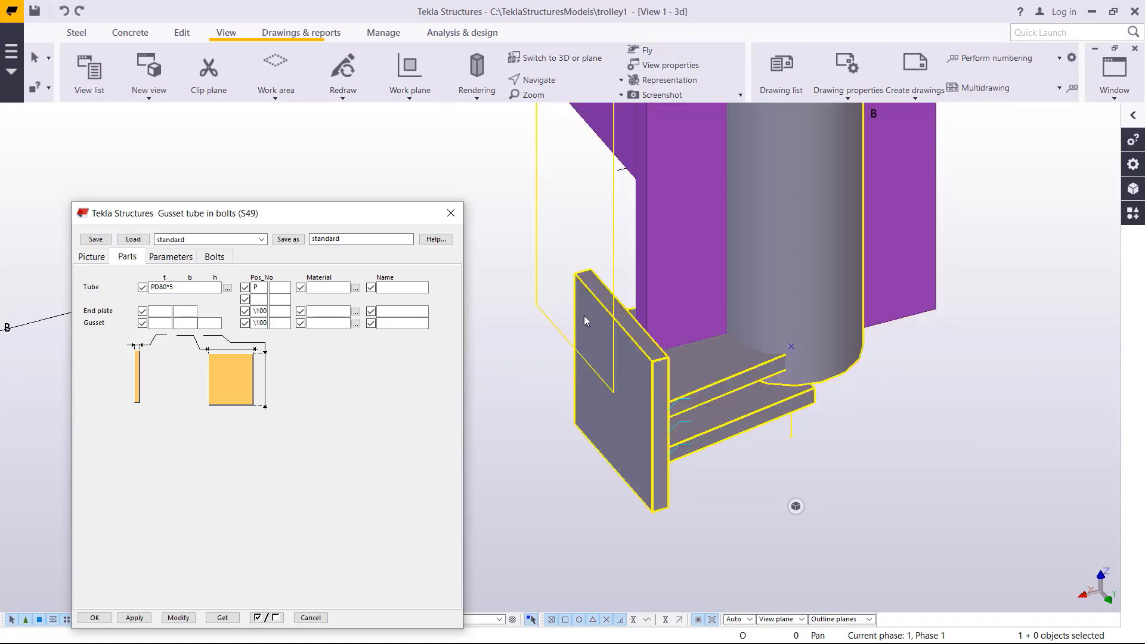
left_click(165, 310)
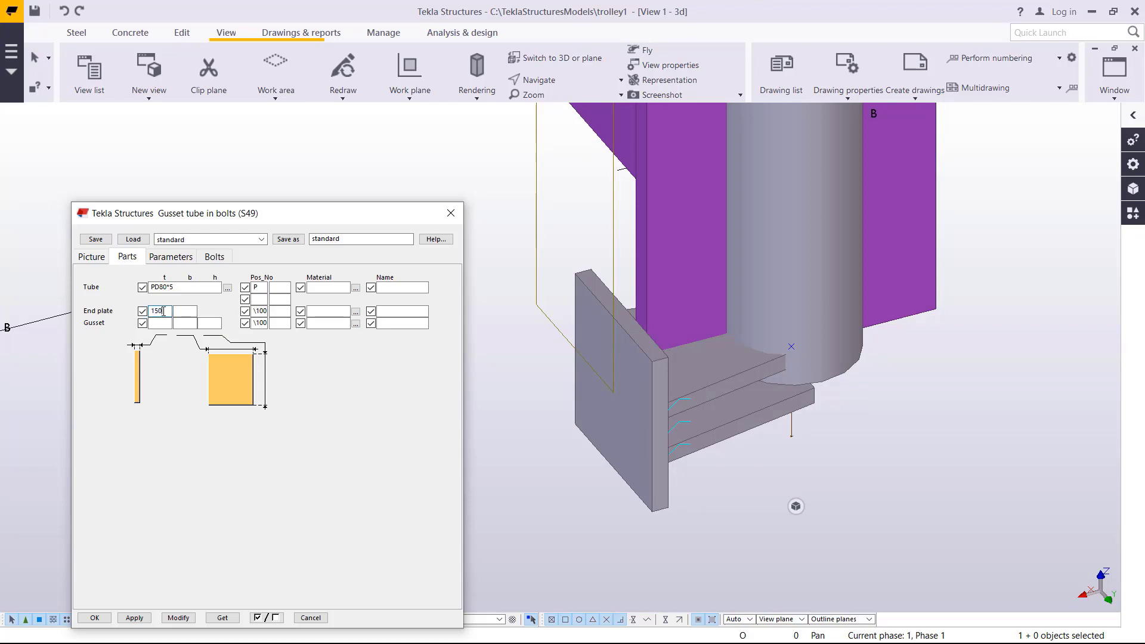
left_click(187, 311)
left_click(175, 287)
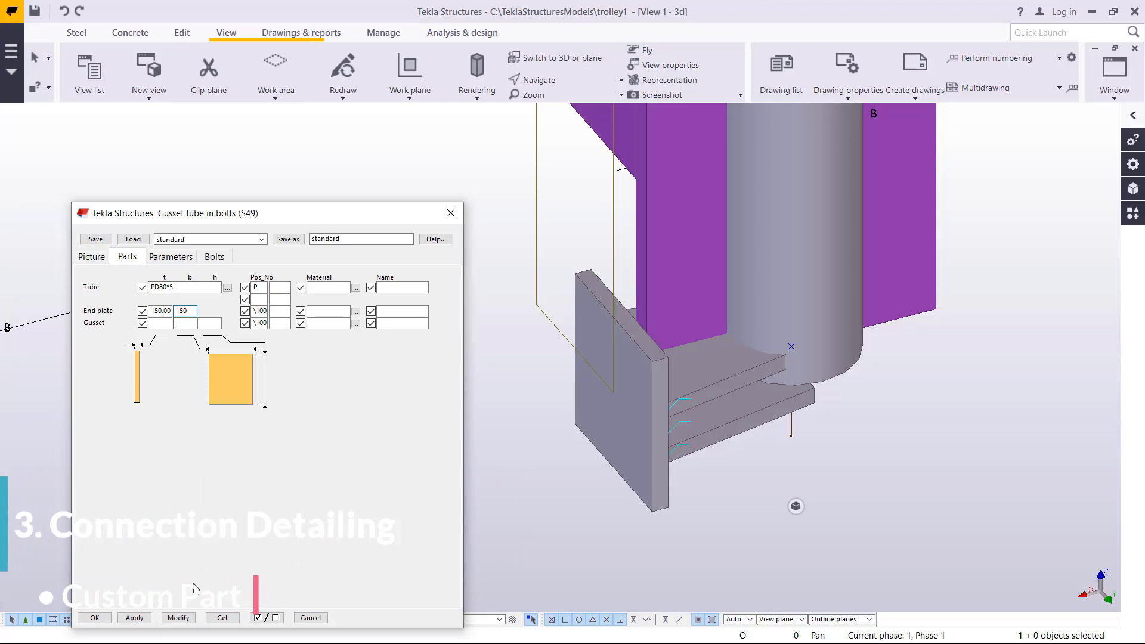
left_click(179, 618)
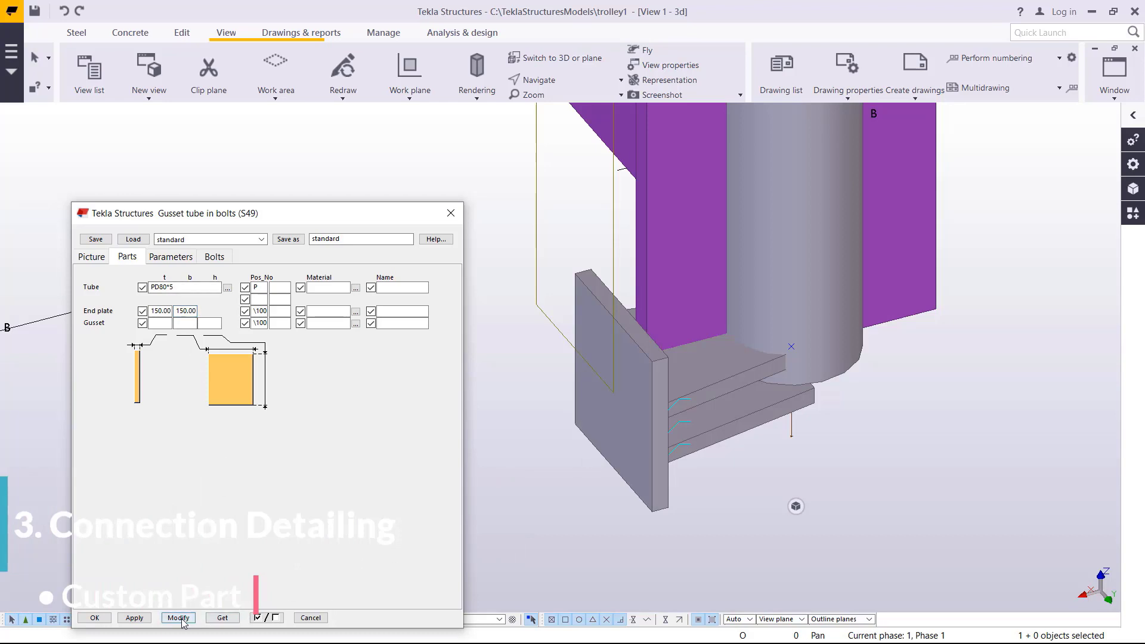
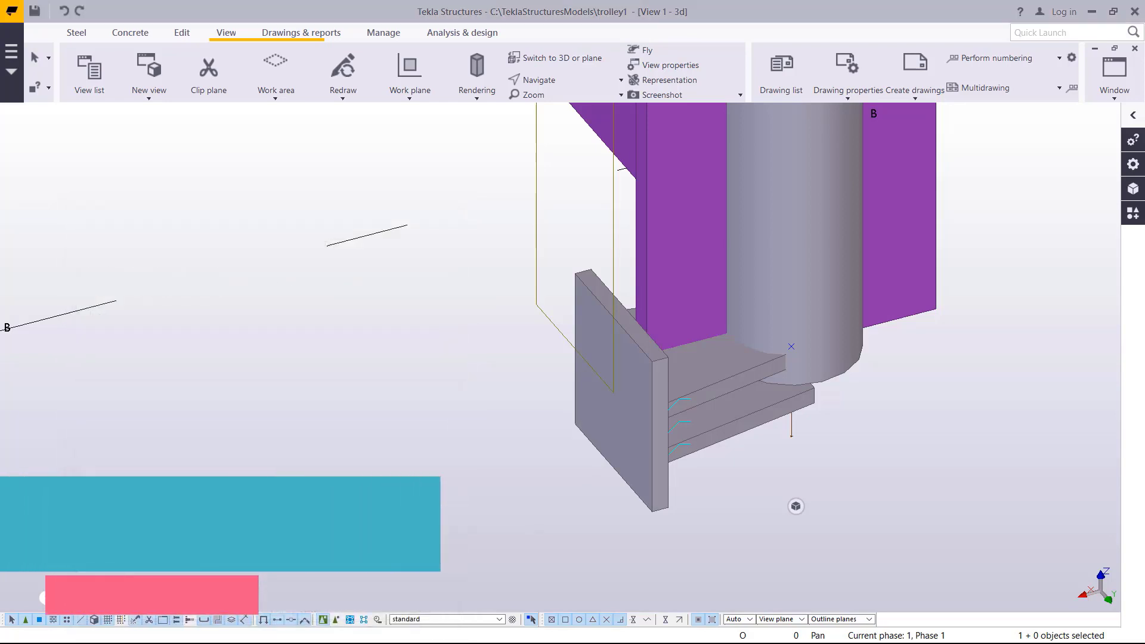
Set the Gusset tube connection's end plate thickness and width to 150 and apply.
double_click(642, 372)
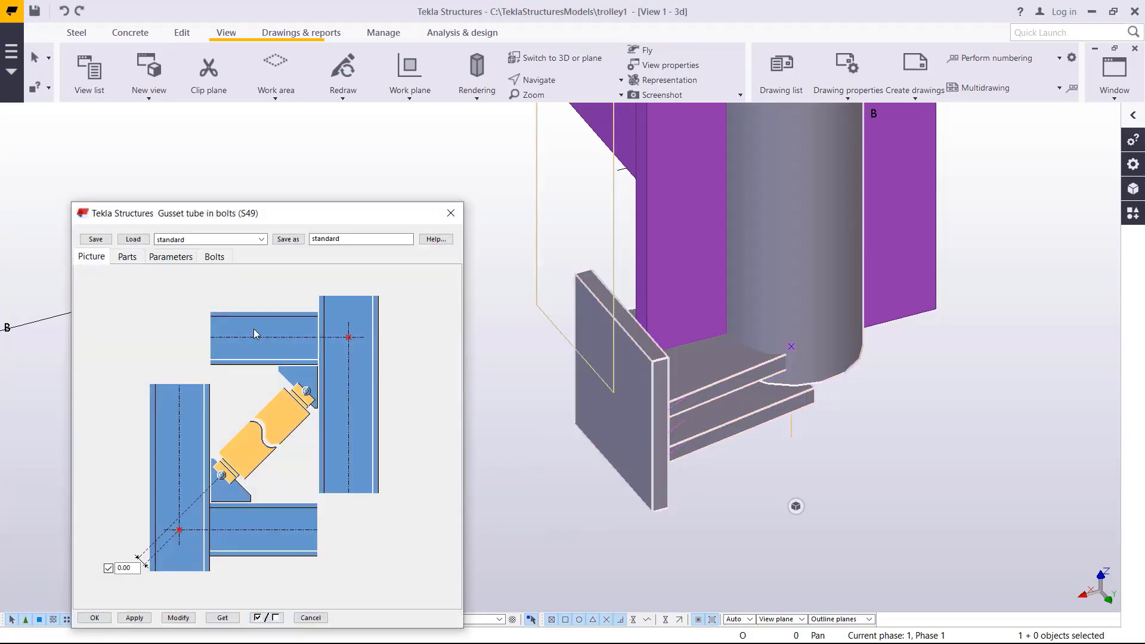
left_click(127, 258)
left_click(159, 311)
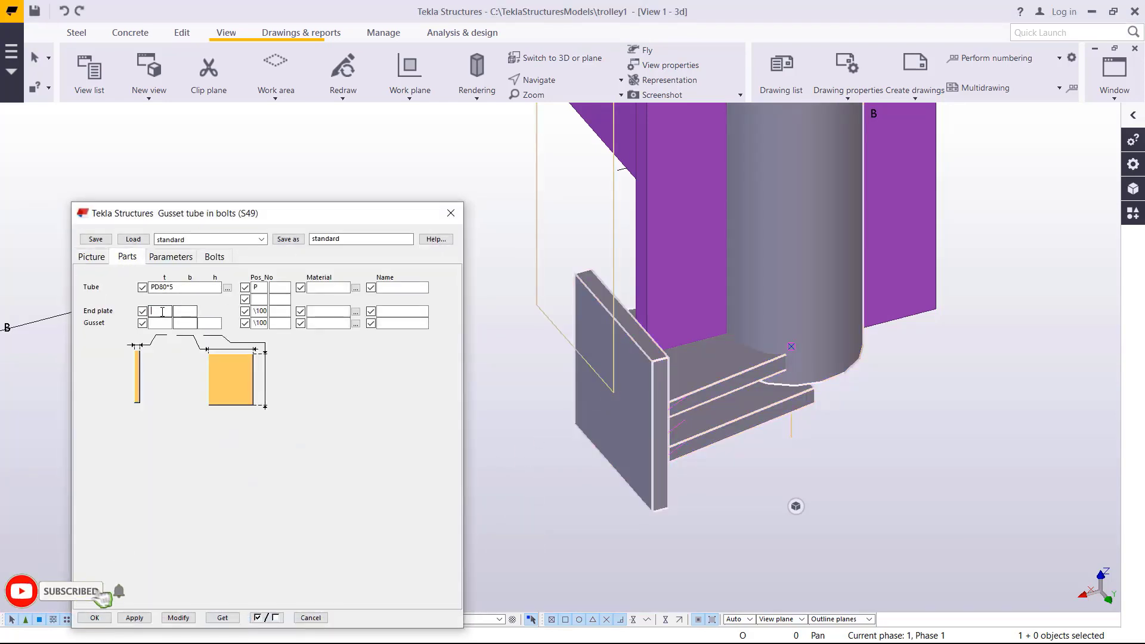
type("150")
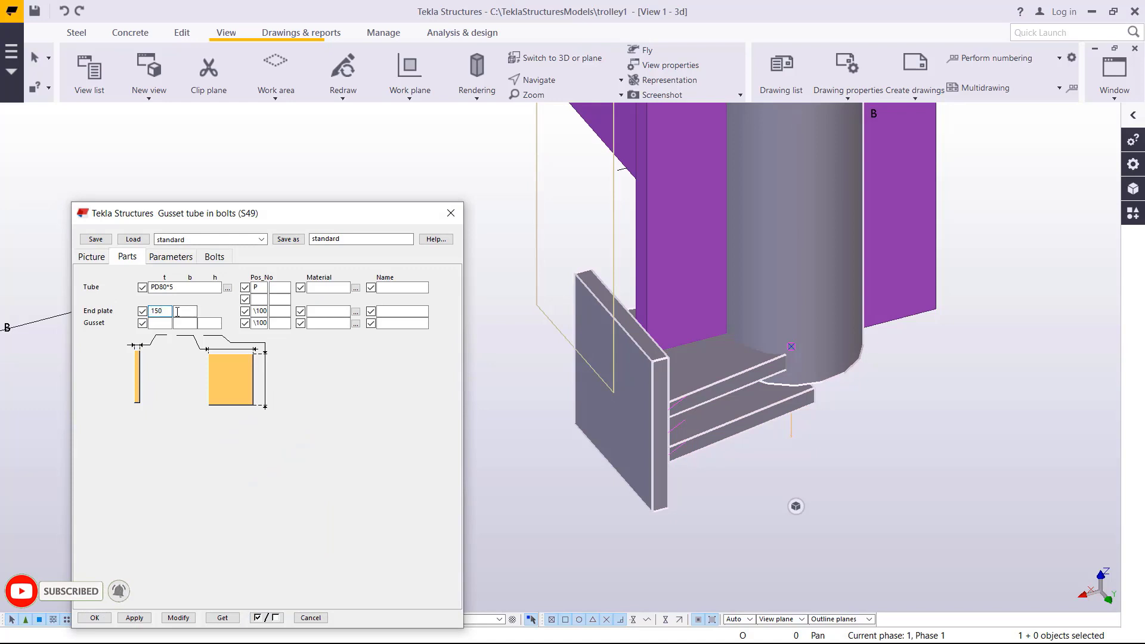
left_click(178, 311)
type("150")
left_click(178, 617)
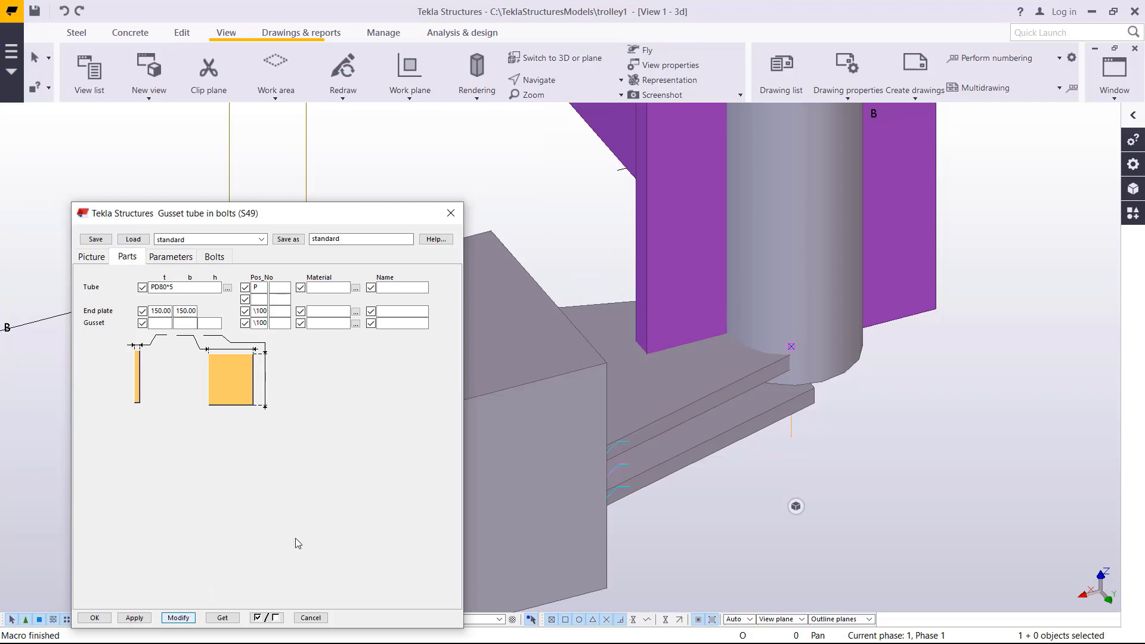
Reduce the end plate thickness to 6 mm and apply the change.
scroll(998, 341, "down", 3)
scroll(794, 369, "up", 3)
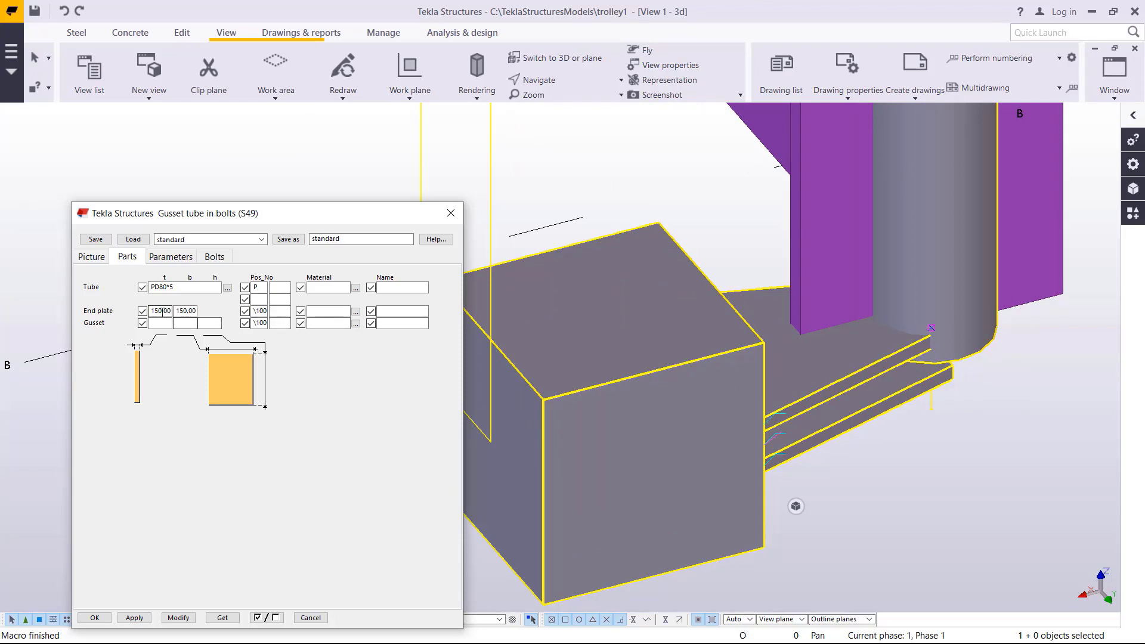
left_click_drag(153, 310, 201, 309)
left_click(178, 617)
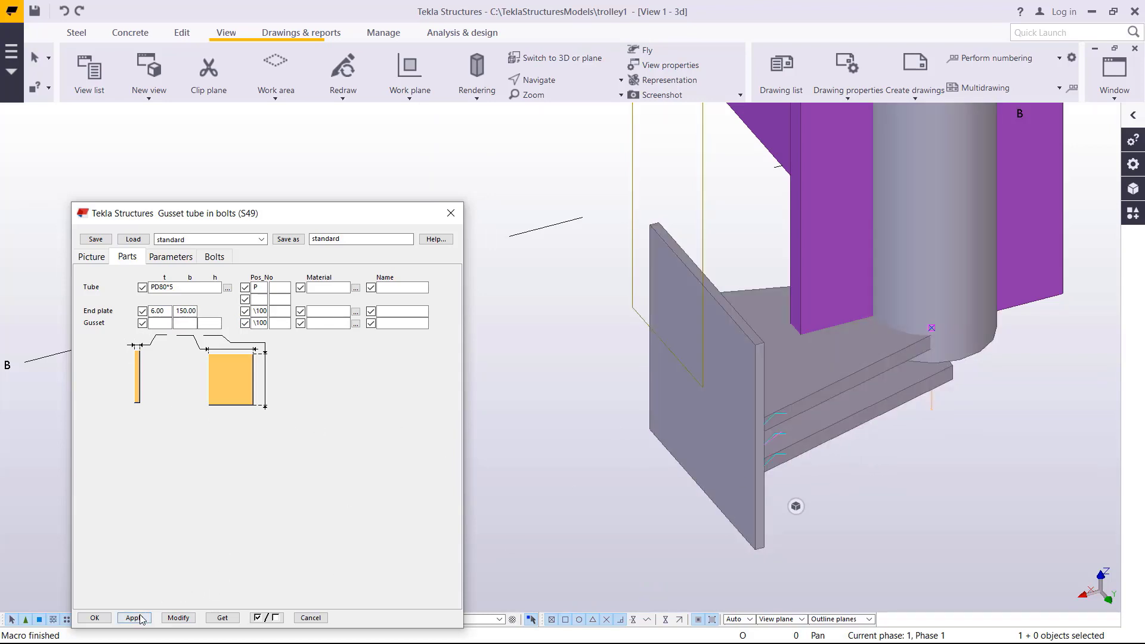
Close the connection settings with OK and orbit the 3D view around the connection.
left_click(102, 618)
left_click(552, 82)
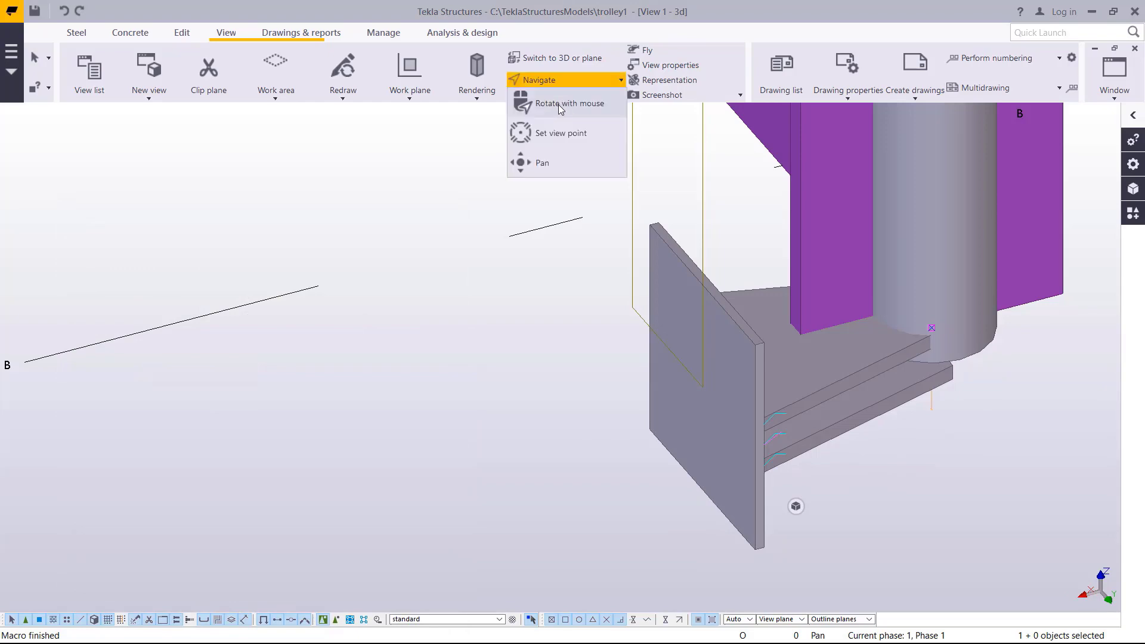
left_click(557, 106)
left_click_drag(766, 372, 715, 352)
scroll(838, 413, "up", 3)
left_click_drag(766, 421, 809, 369)
scroll(739, 382, "down", 3)
right_click(452, 297)
left_click(481, 305)
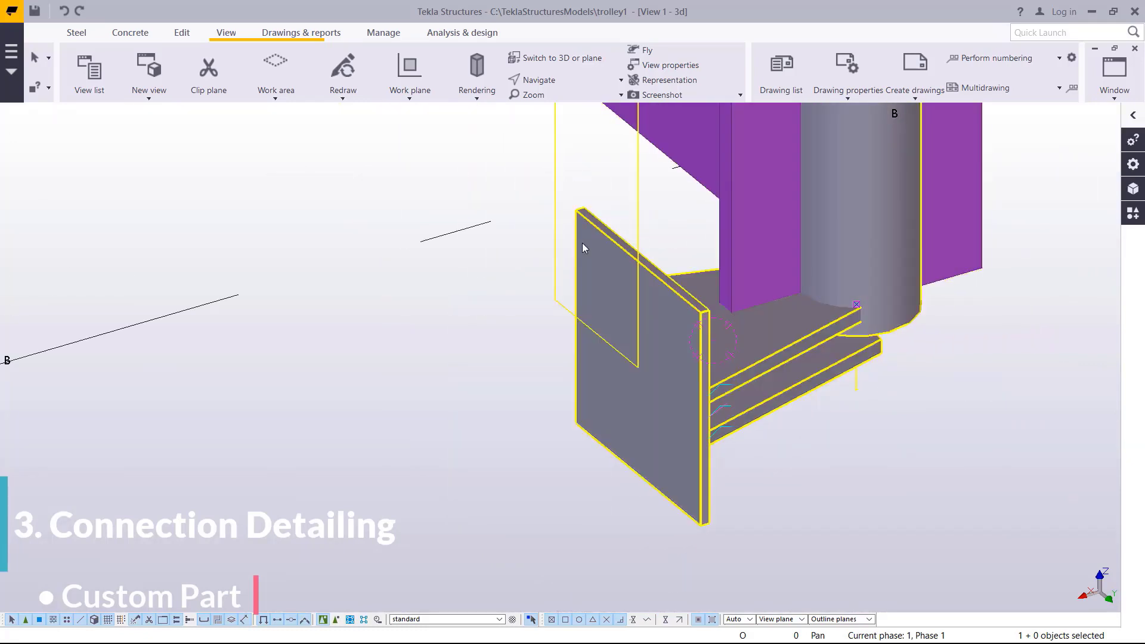
scroll(585, 236, "up", 2)
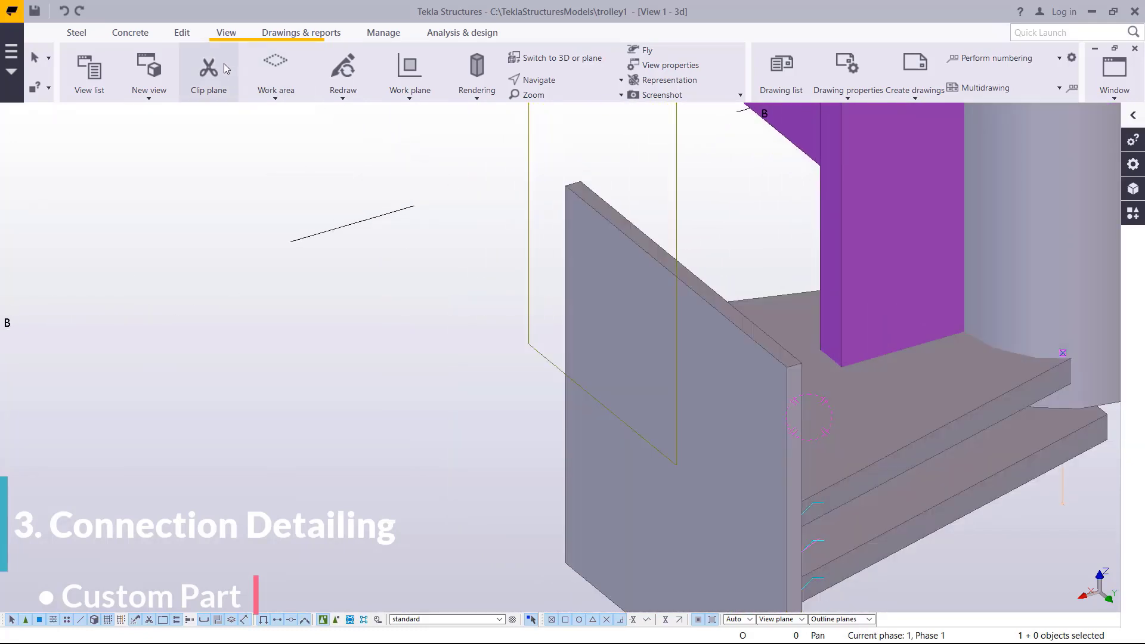
Measure the distance between the end plate's top and lower corners.
left_click(182, 32)
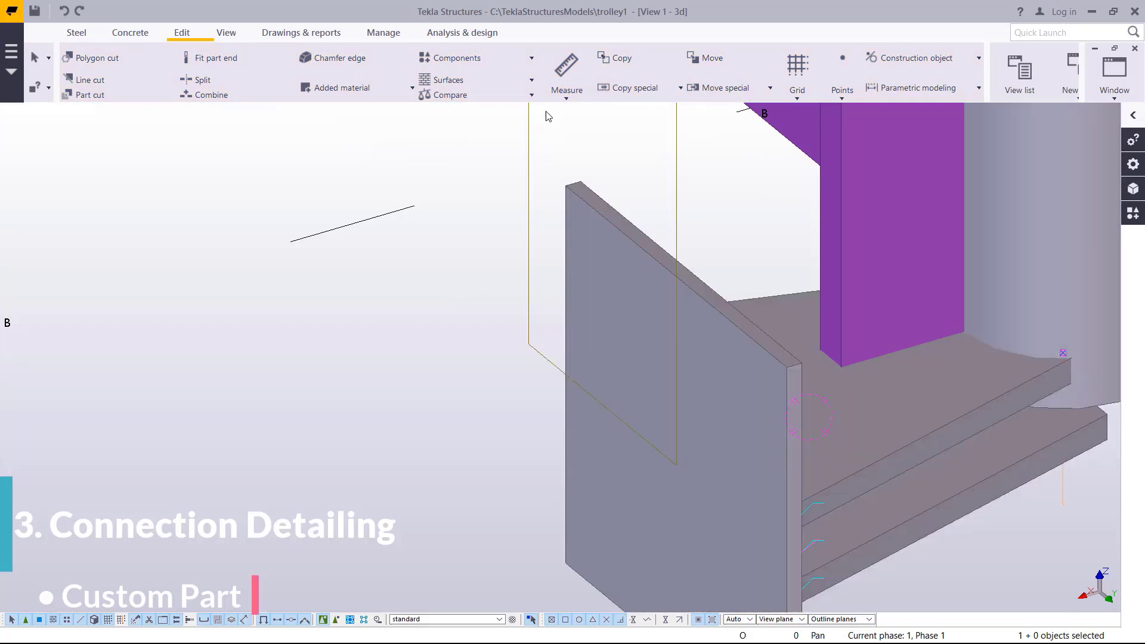
left_click(567, 90)
left_click(581, 113)
scroll(566, 186, "up", 5)
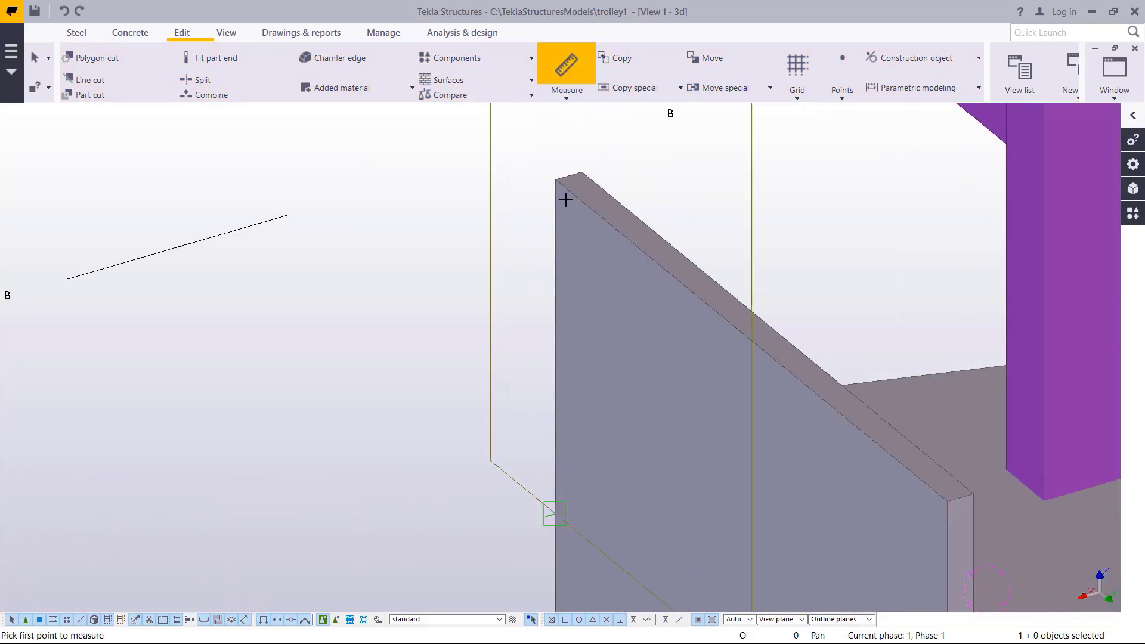
left_click(546, 165)
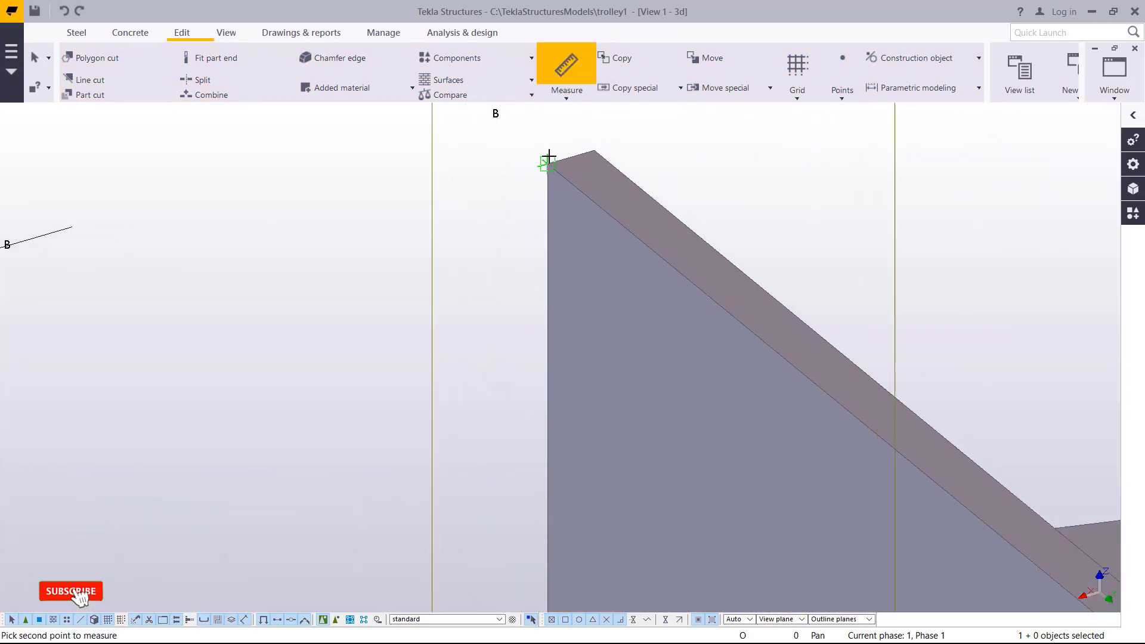
scroll(546, 161, "down", 4)
scroll(557, 471, "up", 4)
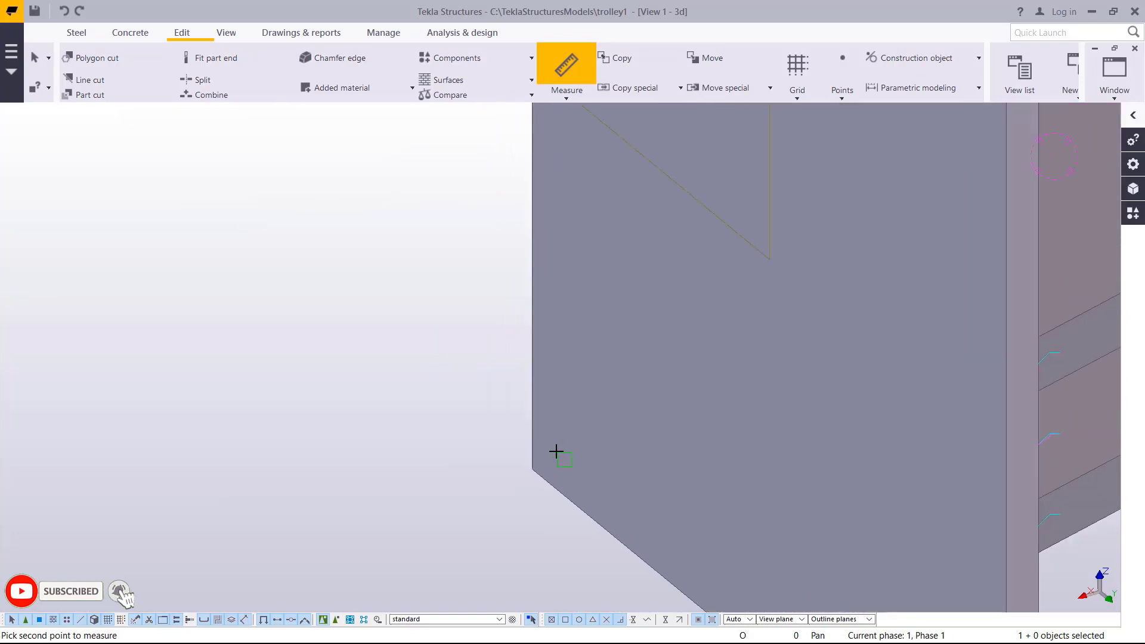
left_click(531, 469)
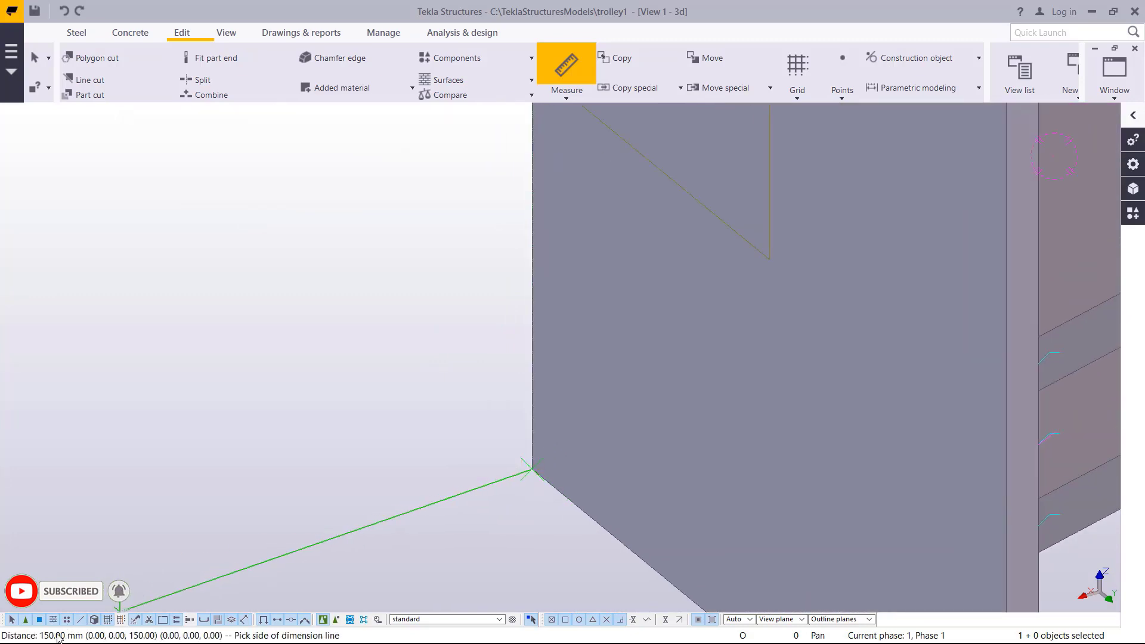
right_click(316, 307)
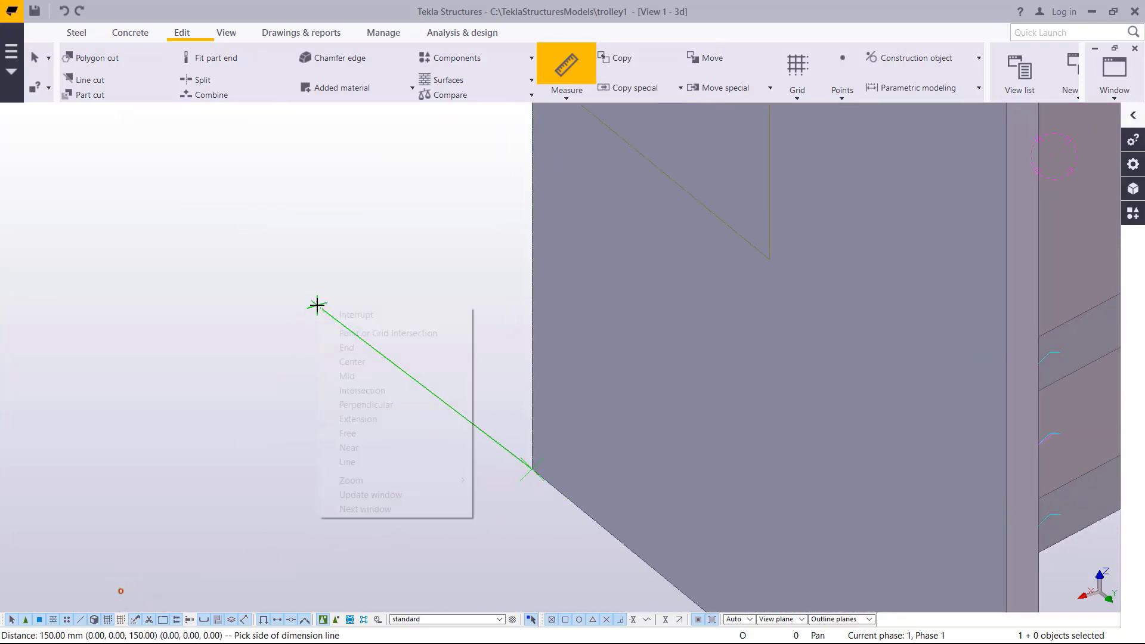
left_click(345, 311)
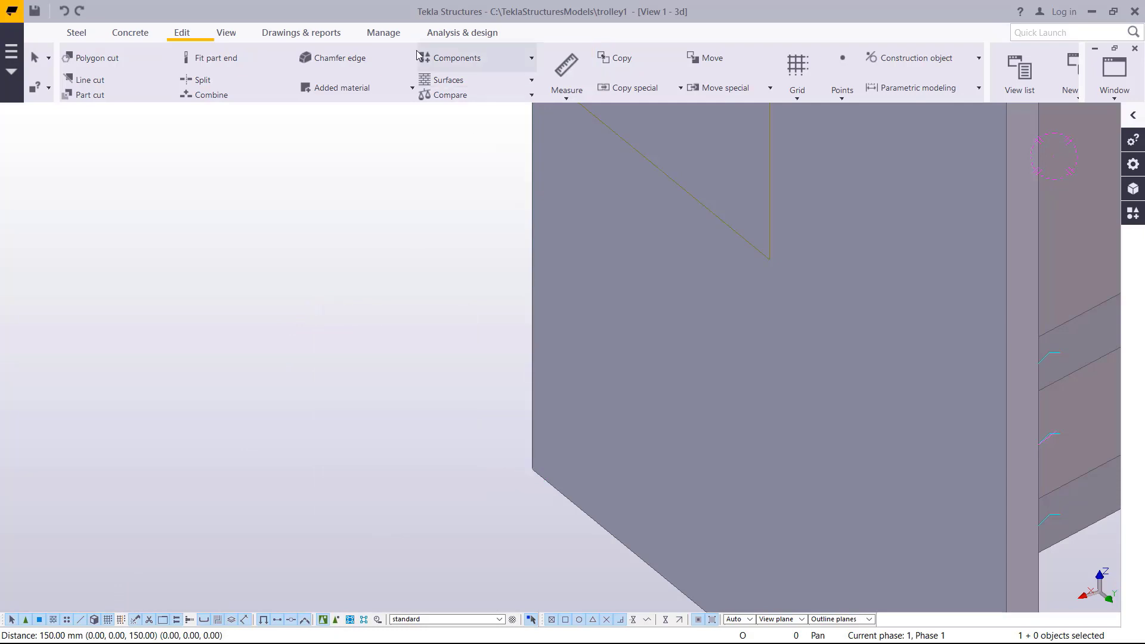
Measure the end plate edge again between two corners, confirming 150.00 mm.
left_click(567, 99)
left_click(582, 115)
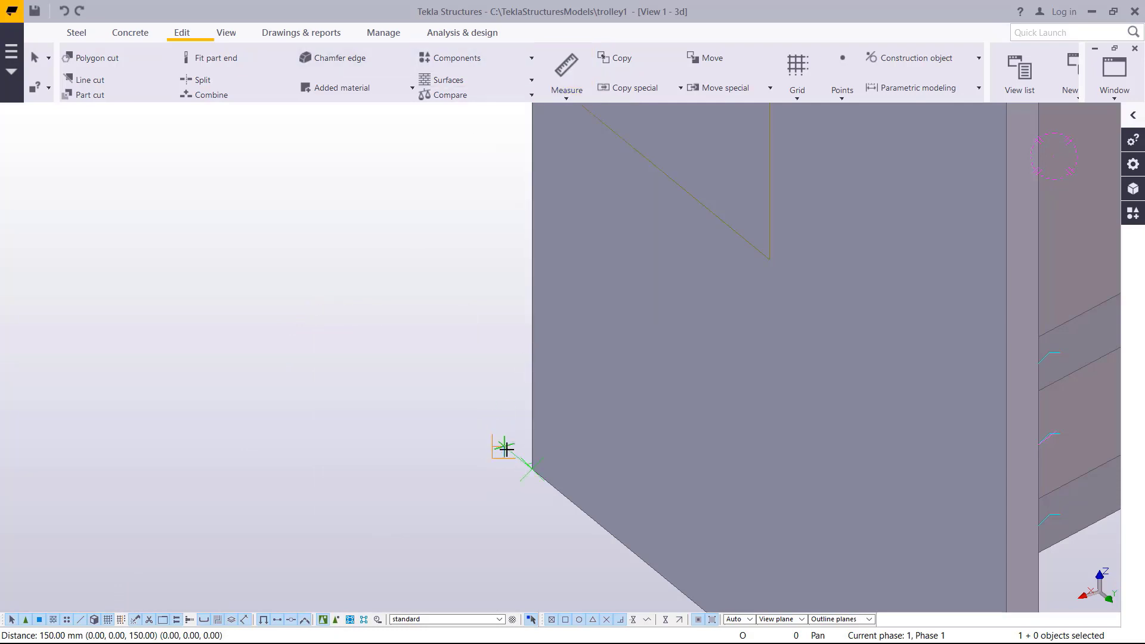
left_click(532, 470)
scroll(388, 276, "down", 3)
scroll(597, 521, "up", 3)
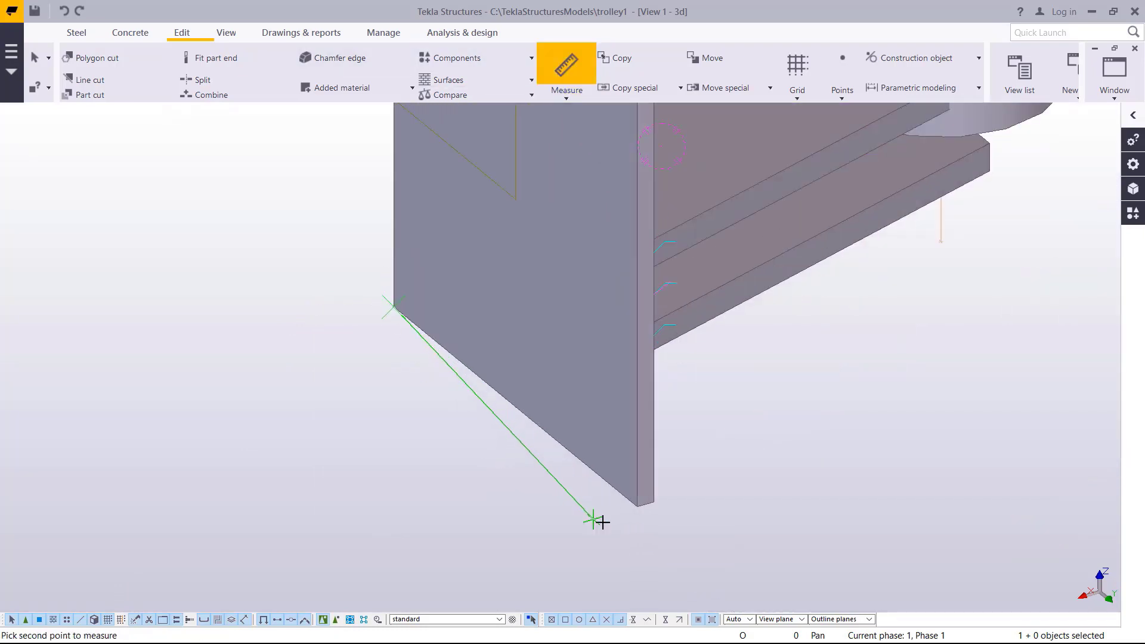
left_click(648, 499)
right_click(146, 343)
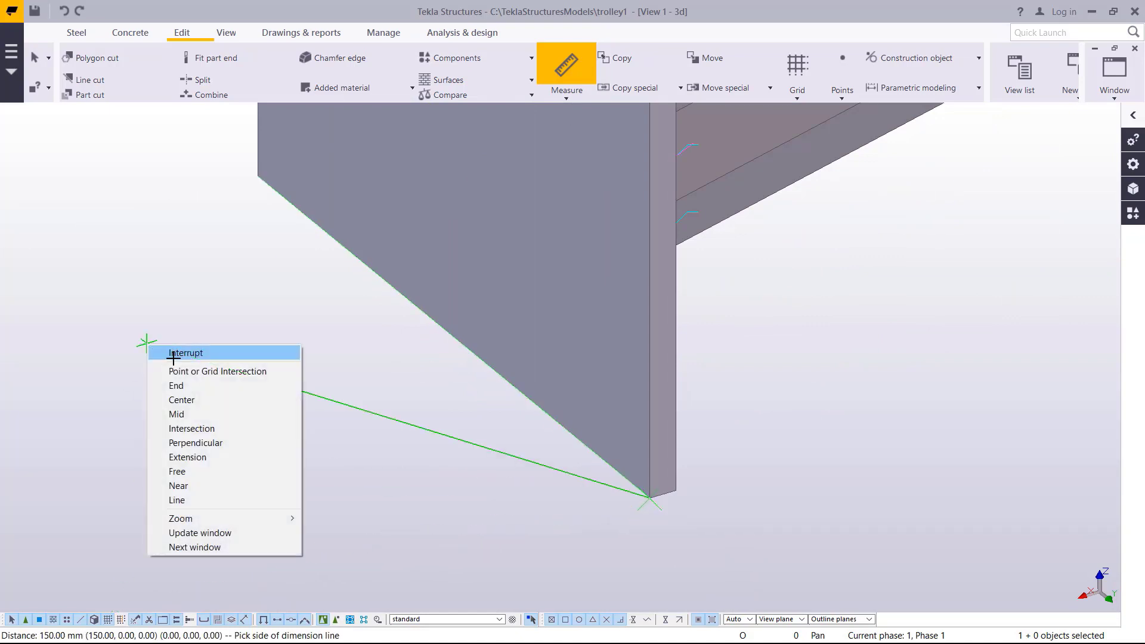
left_click(173, 353)
scroll(524, 529, "down", 5)
scroll(671, 411, "up", 4)
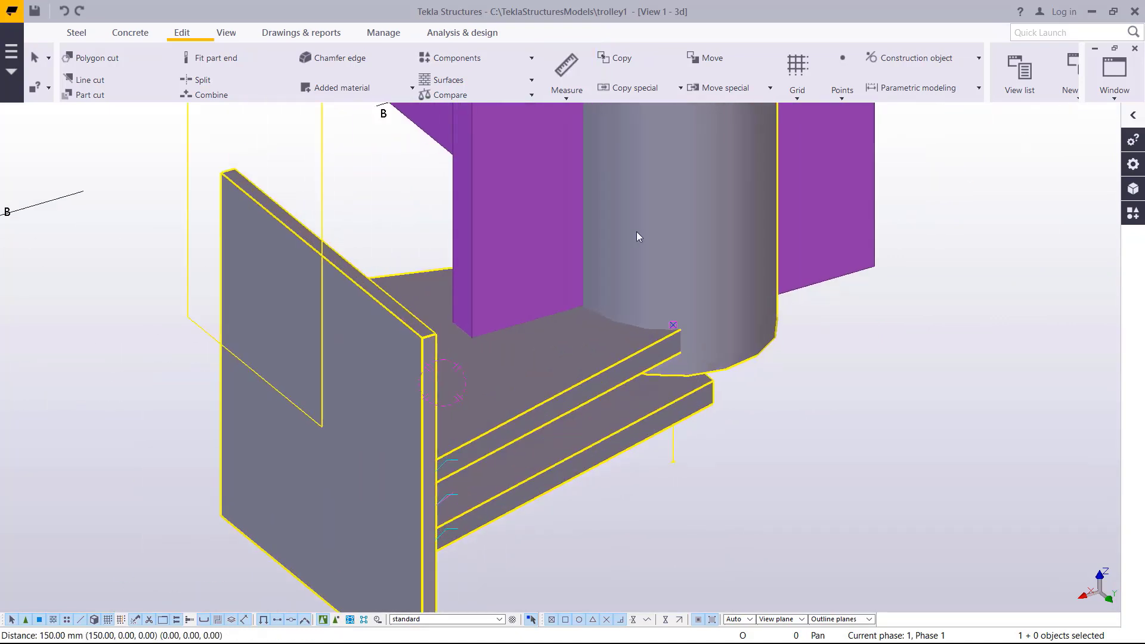
Orbit the 3D view to bring the gusset plates into sight.
left_click(226, 32)
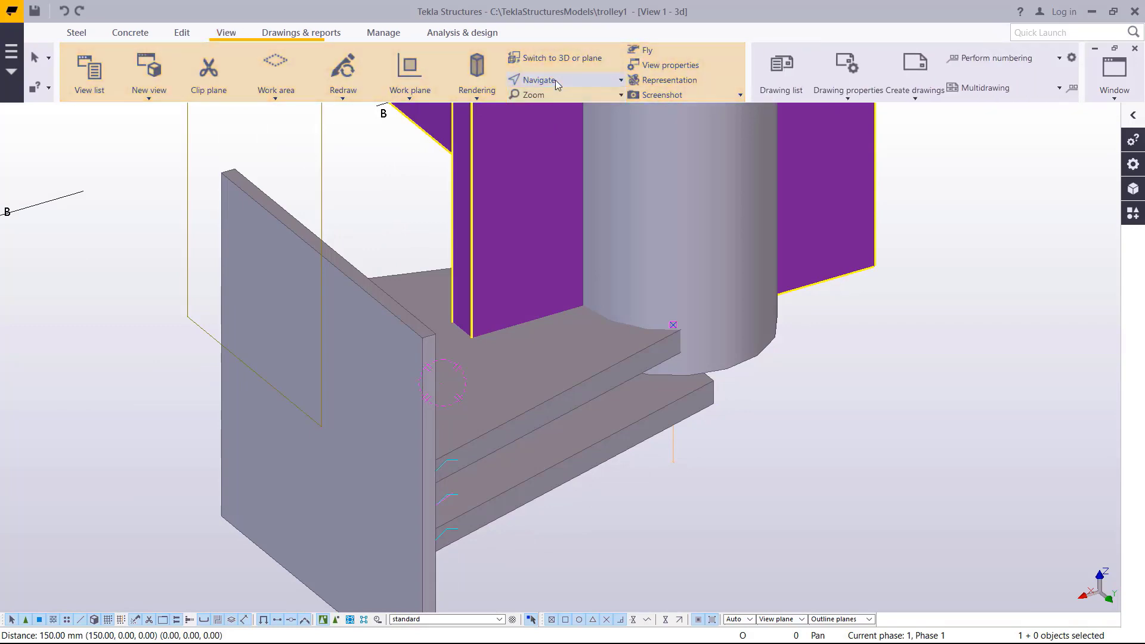
left_click(555, 80)
left_click(571, 108)
left_click(613, 435)
left_click_drag(628, 406, 552, 407)
left_click_drag(449, 289, 431, 300)
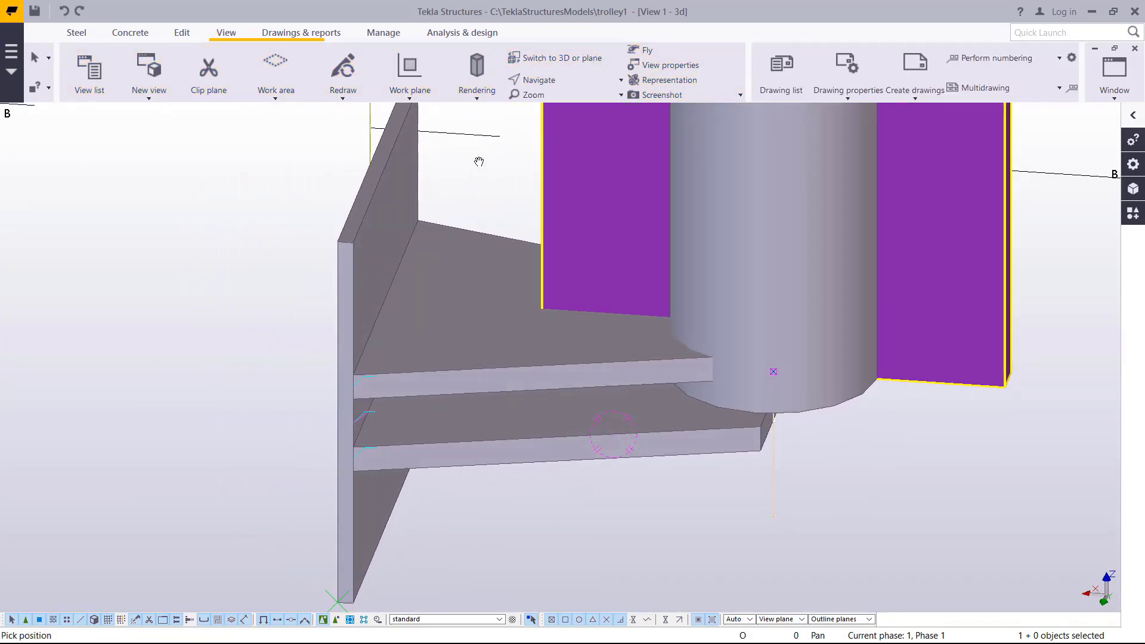
right_click(477, 161)
left_click(490, 170)
scroll(491, 173, "down", 3)
scroll(466, 268, "up", 3)
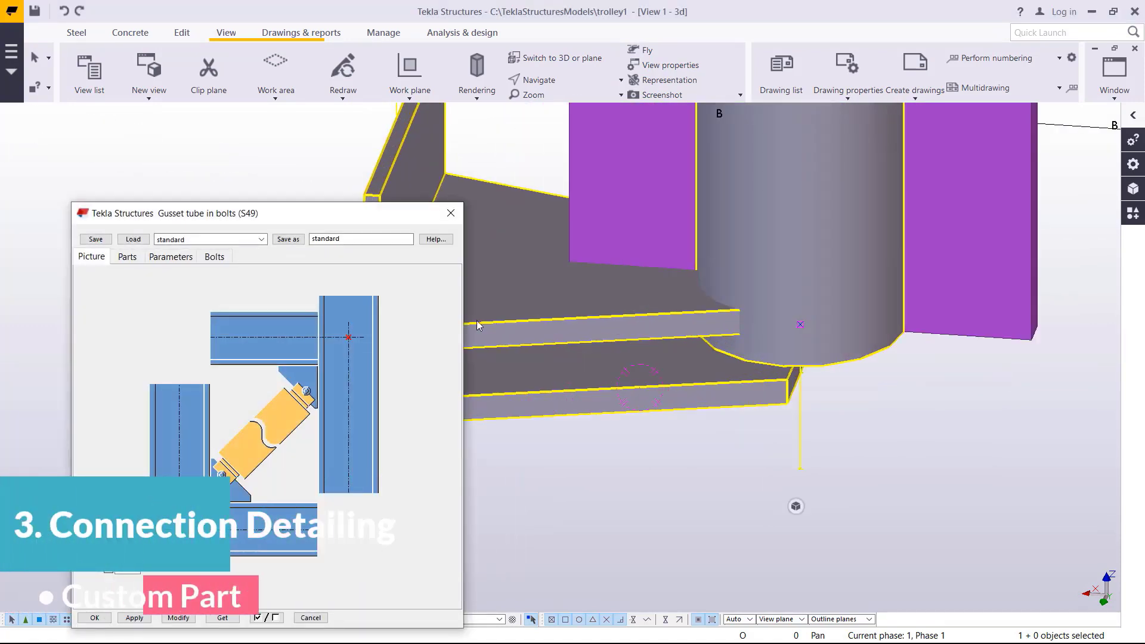
Review the PD80*5 tube and 6.00 by 150.00 end plate on the Parts tab.
left_click(127, 257)
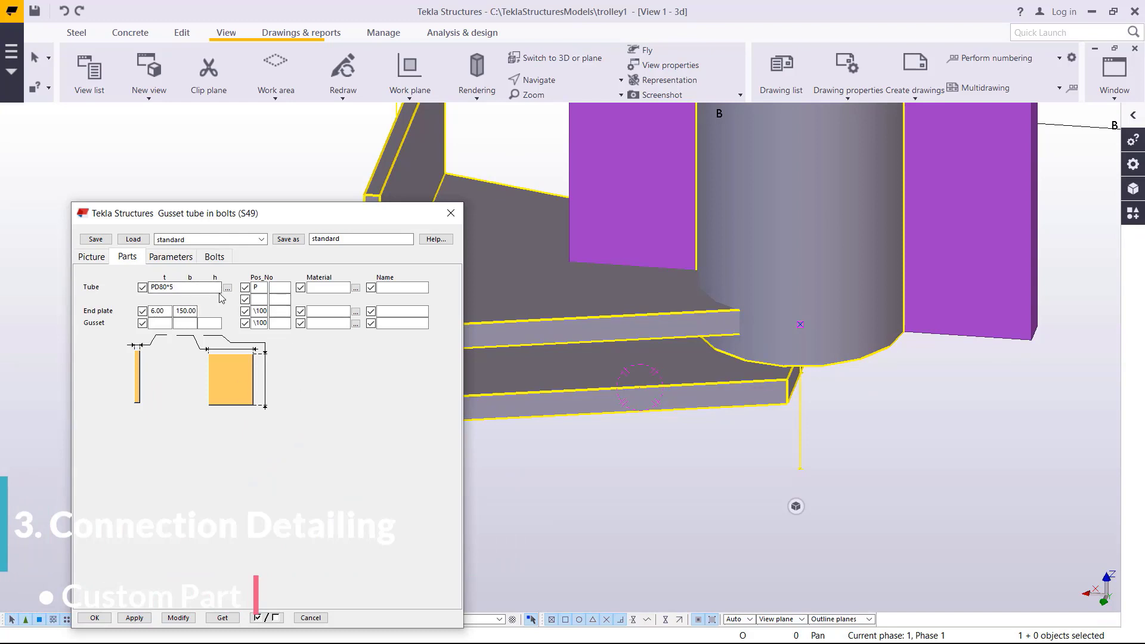
left_click(172, 290)
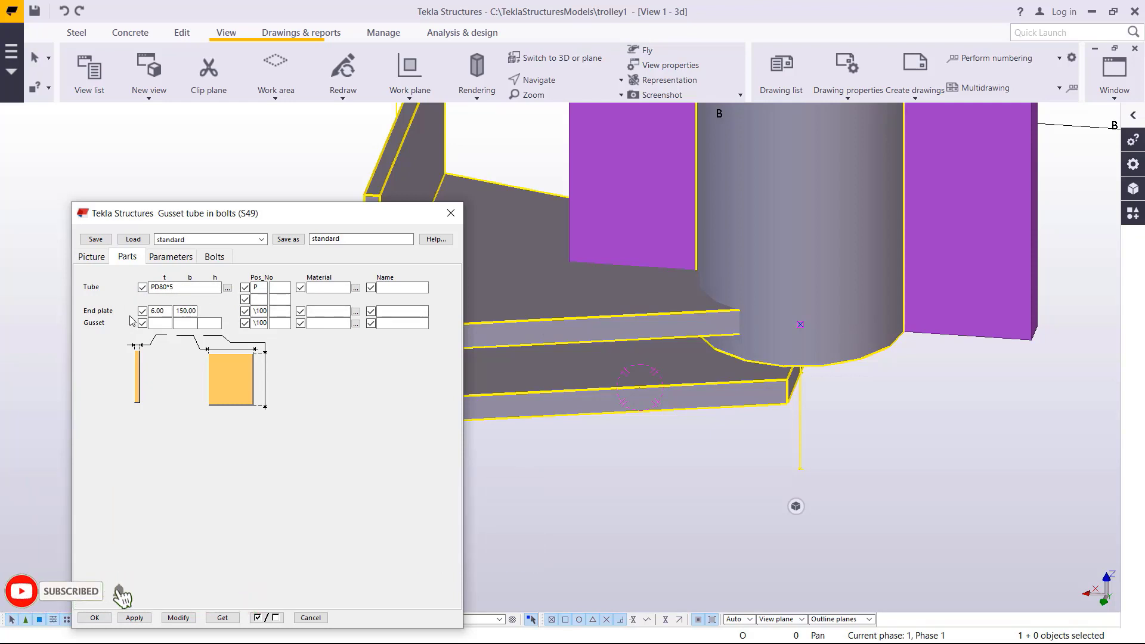
middle_click_drag(889, 405, 603, 334, "ctrl")
scroll(604, 334, "up", 3)
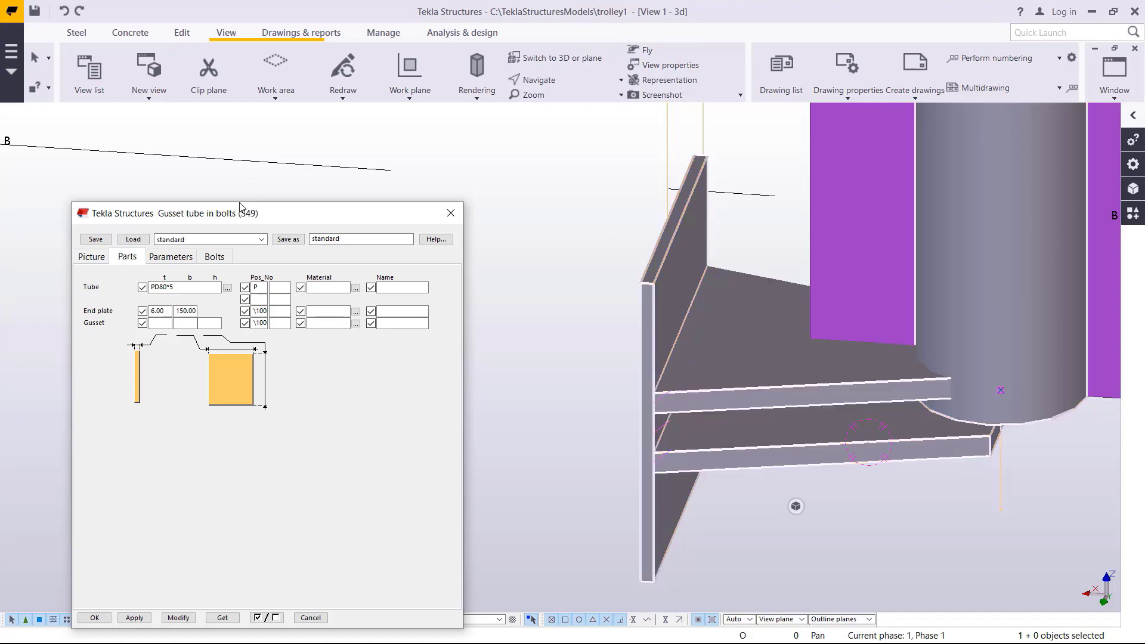
Set the top gusset chamfer to 6 mm, apply, and rotate the view to inspect it.
left_click(170, 257)
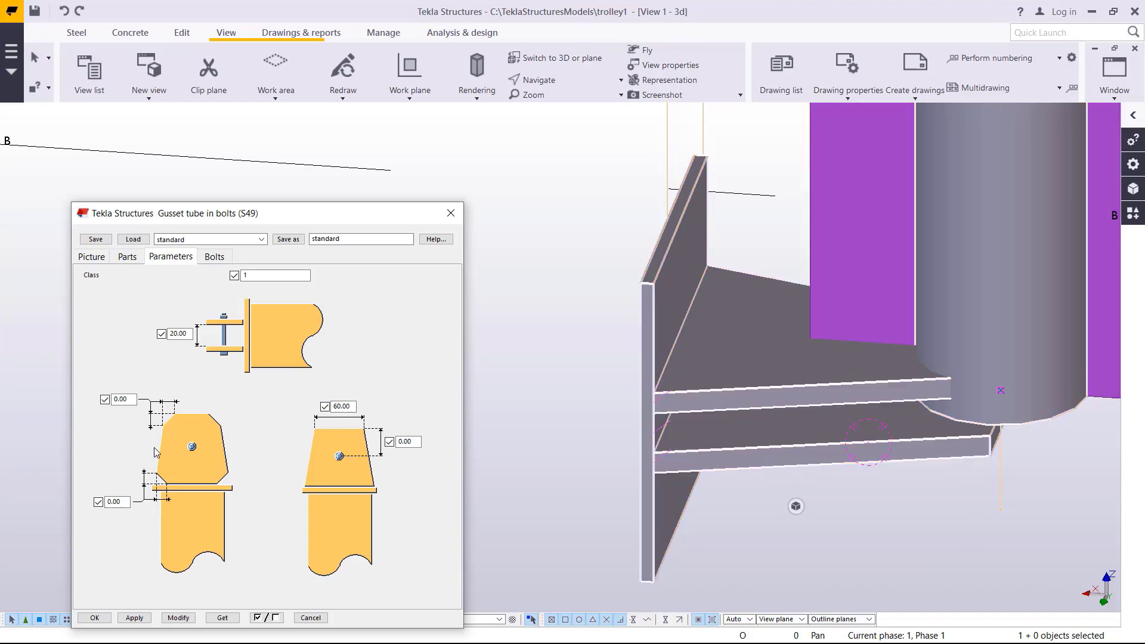
left_click_drag(131, 399, 106, 400)
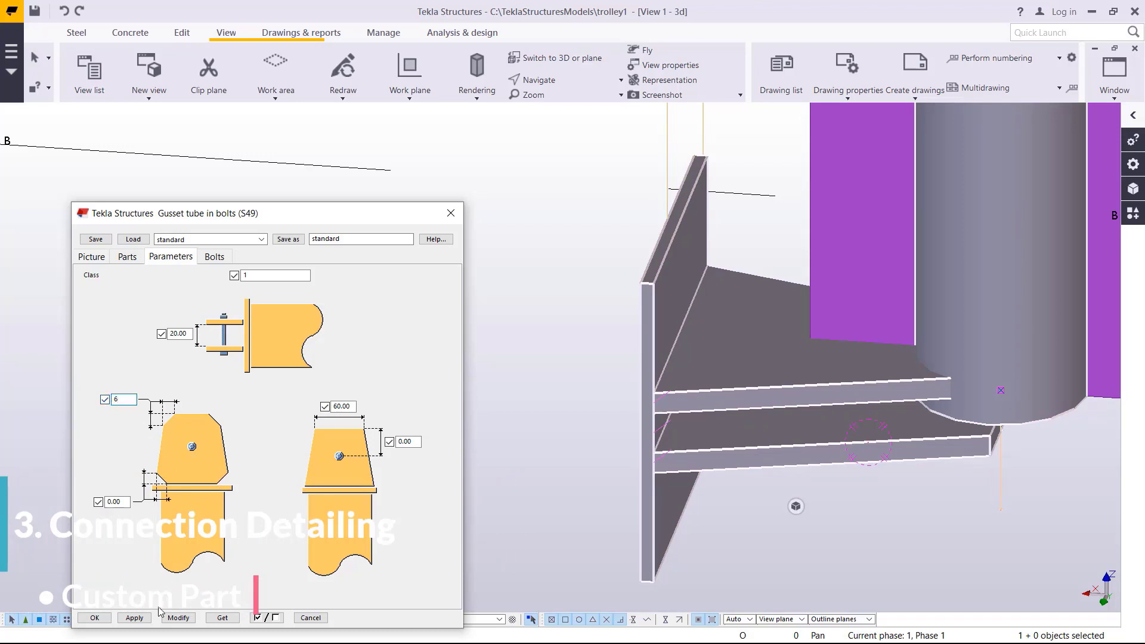
type("6")
left_click(176, 617)
scroll(918, 487, "up", 2)
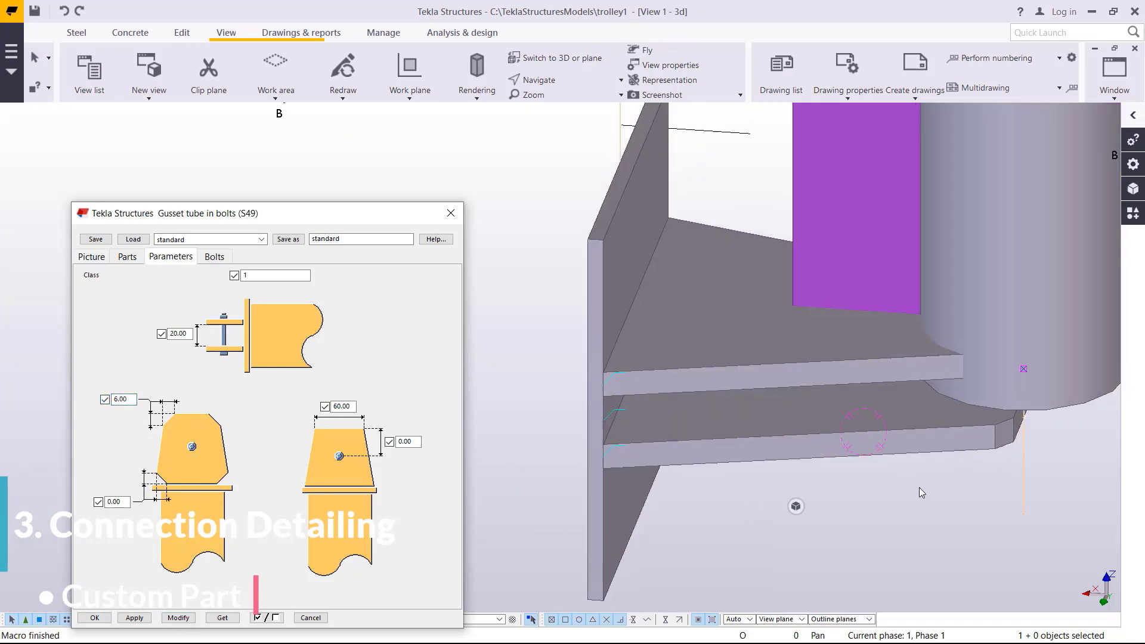
scroll(919, 488, "up", 2)
left_click(556, 81)
left_click(622, 152)
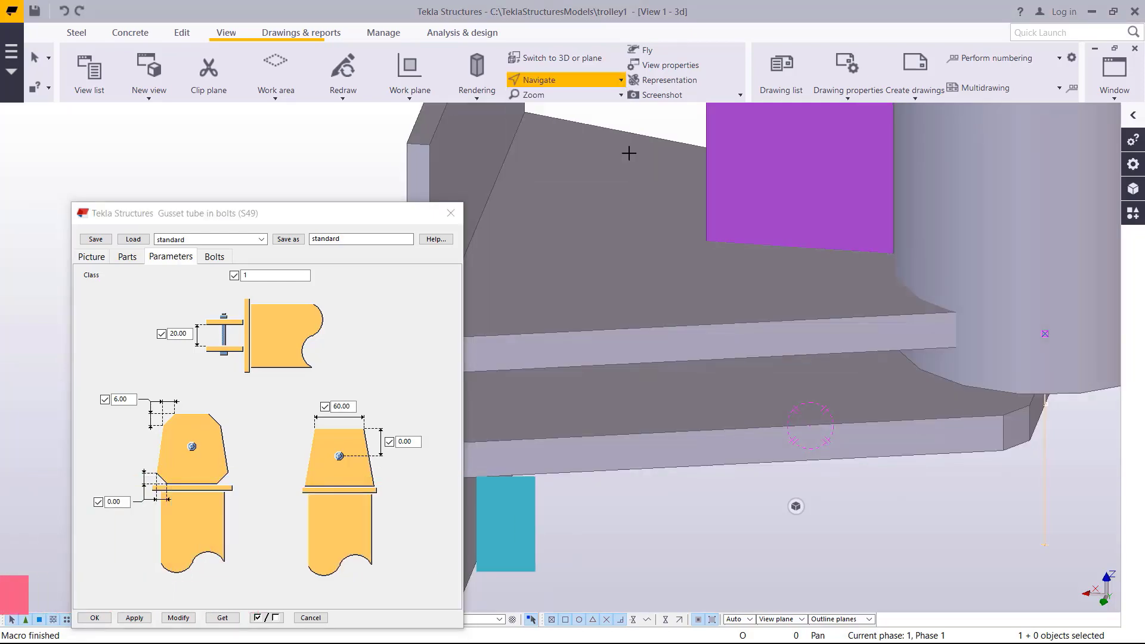
left_click_drag(899, 380, 844, 336)
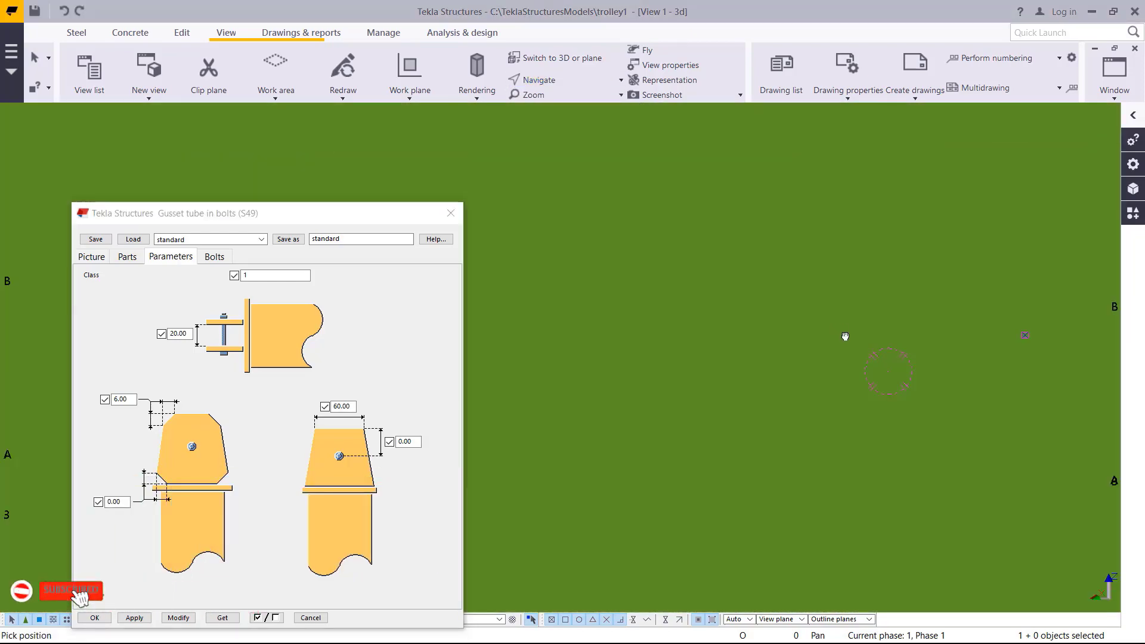
scroll(845, 336, "down", 5)
right_click(747, 245)
left_click(775, 248)
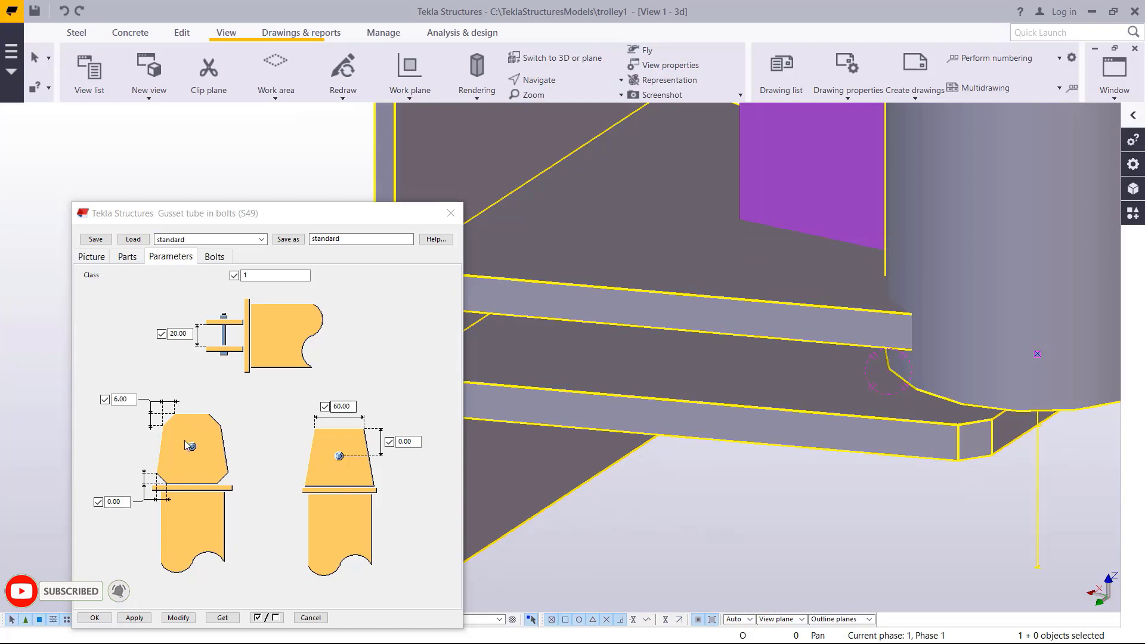
Raise the top chamfer to 10 mm, then 15 mm, applying each change.
double_click(117, 399)
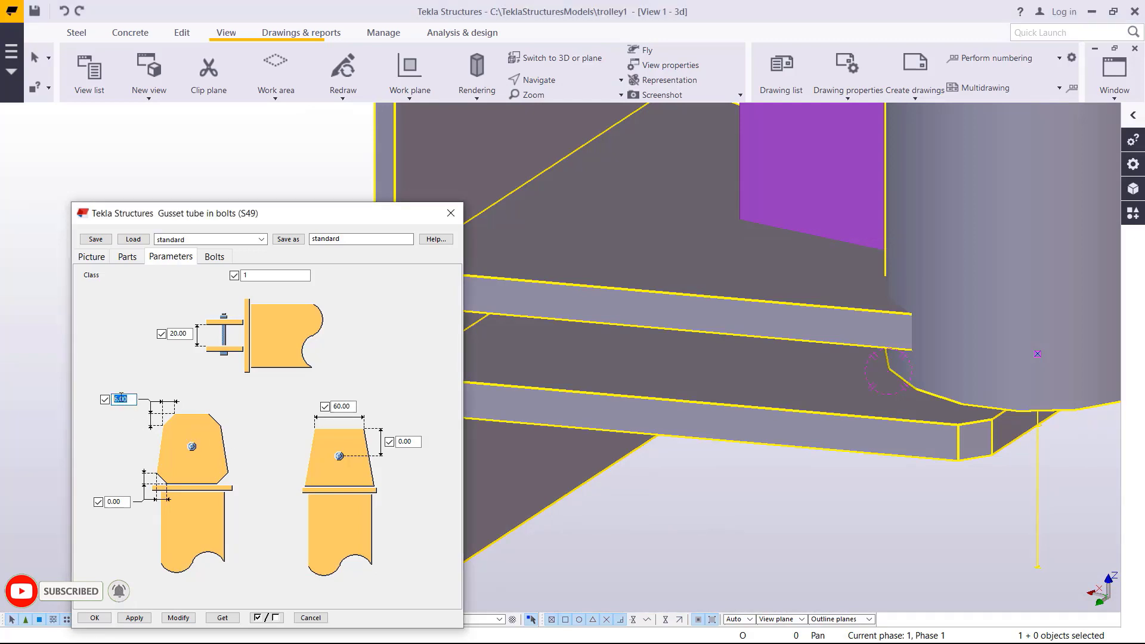
type("10")
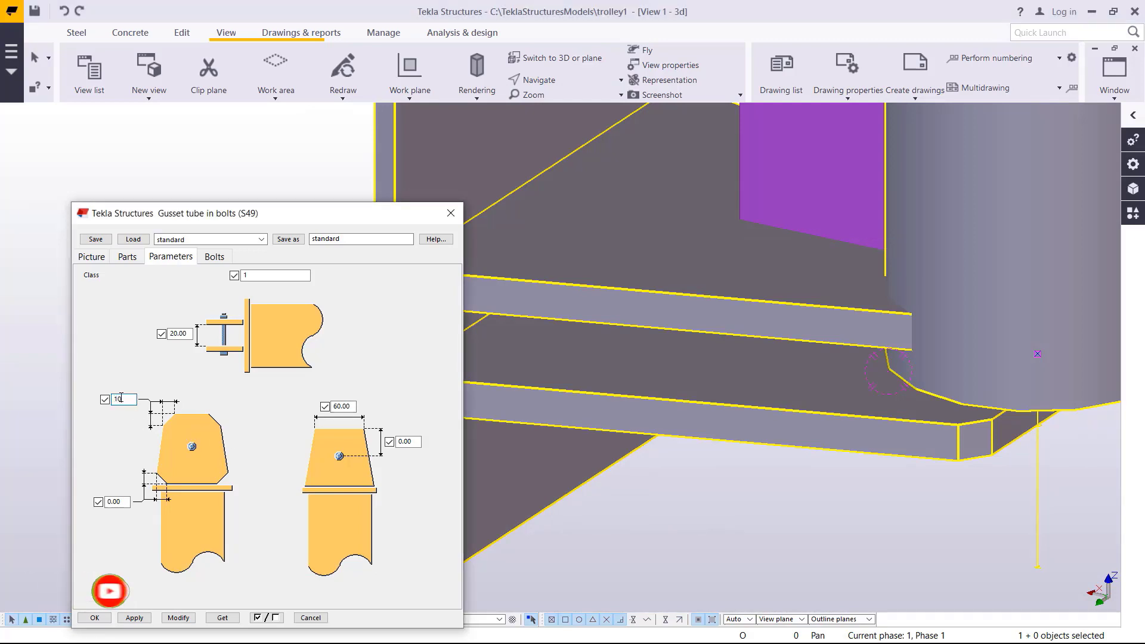
left_click(179, 618)
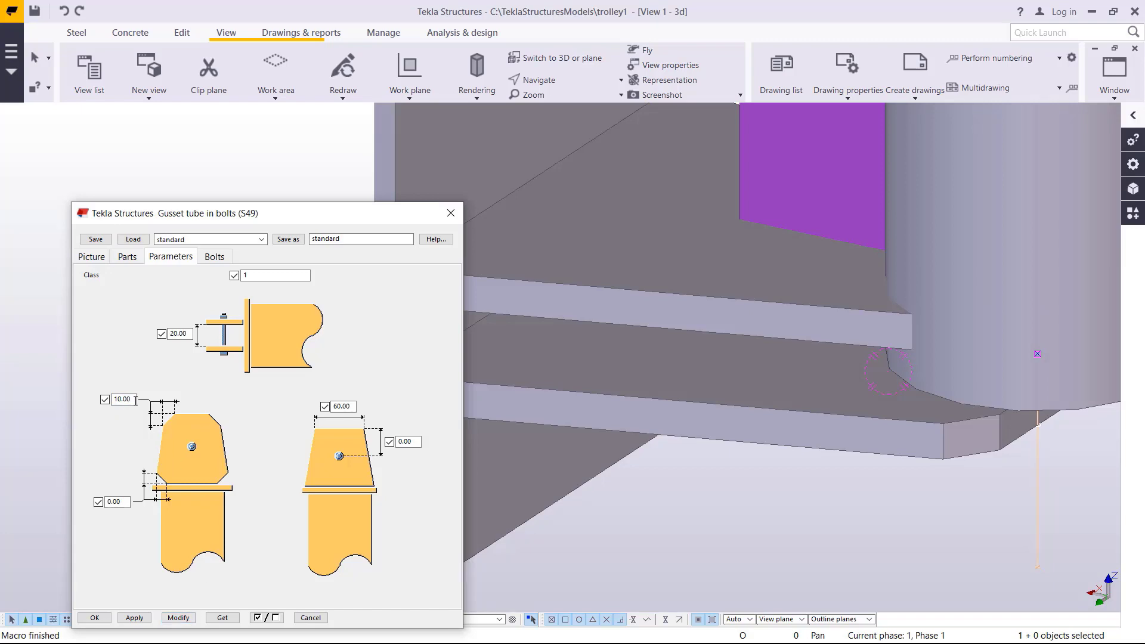
left_click_drag(136, 400, 115, 399)
left_click(178, 617)
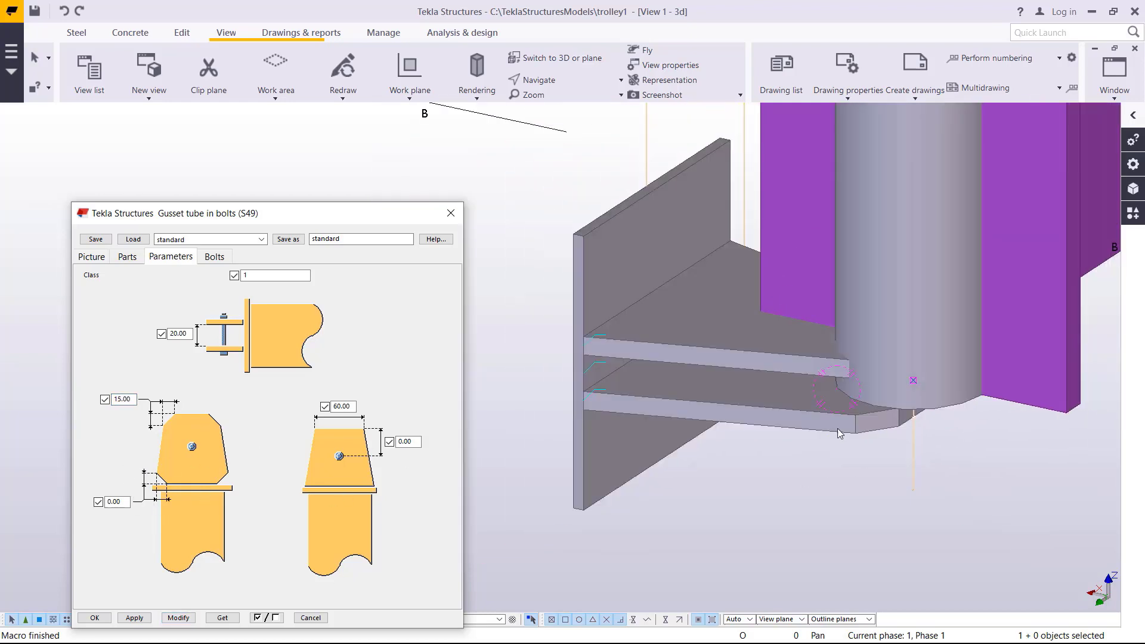
Set the lower-left offset to 8 mm, then 15 mm, applying each change.
left_click_drag(122, 502, 102, 504)
type("8")
left_click(178, 618)
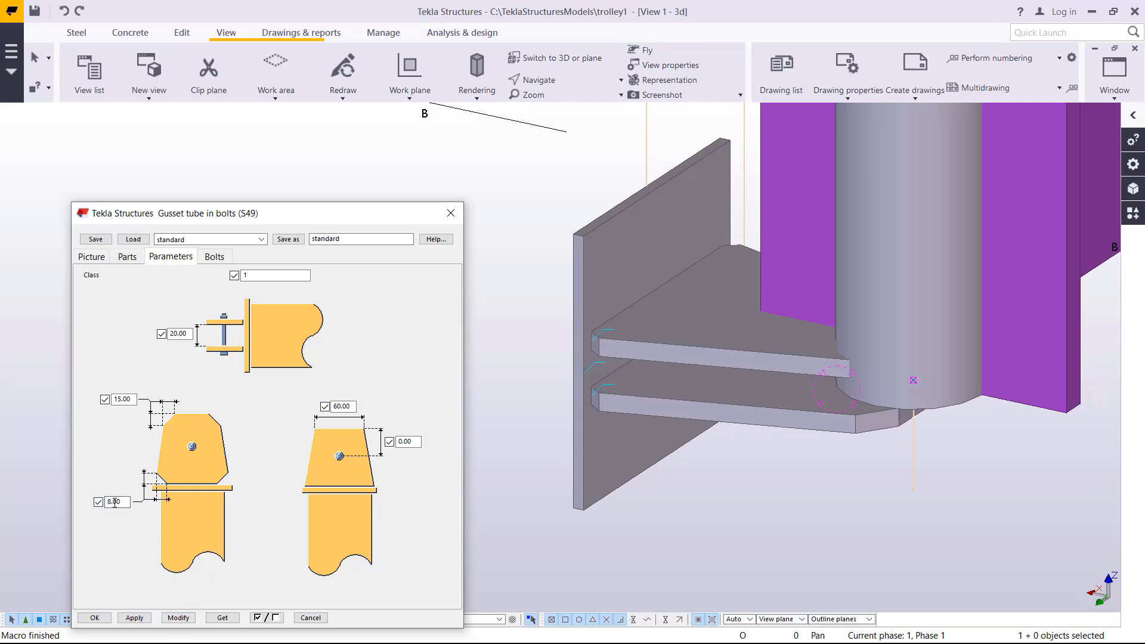
left_click_drag(120, 502, 102, 504)
left_click(178, 617)
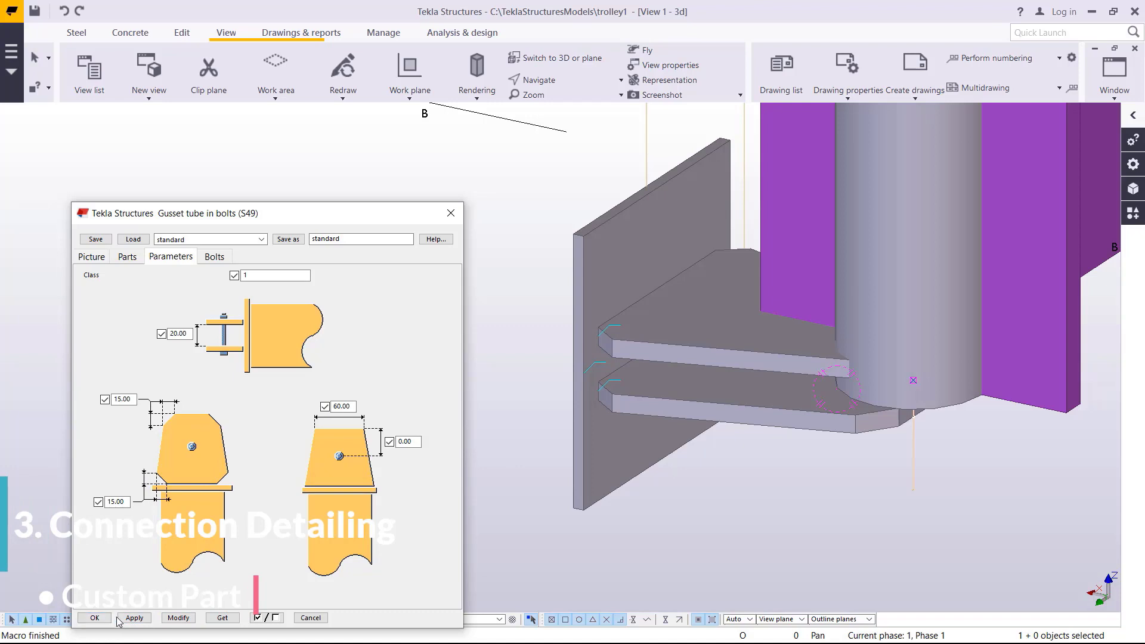
Confirm the connection settings with OK and orbit the view to look beneath the connection.
left_click(95, 617)
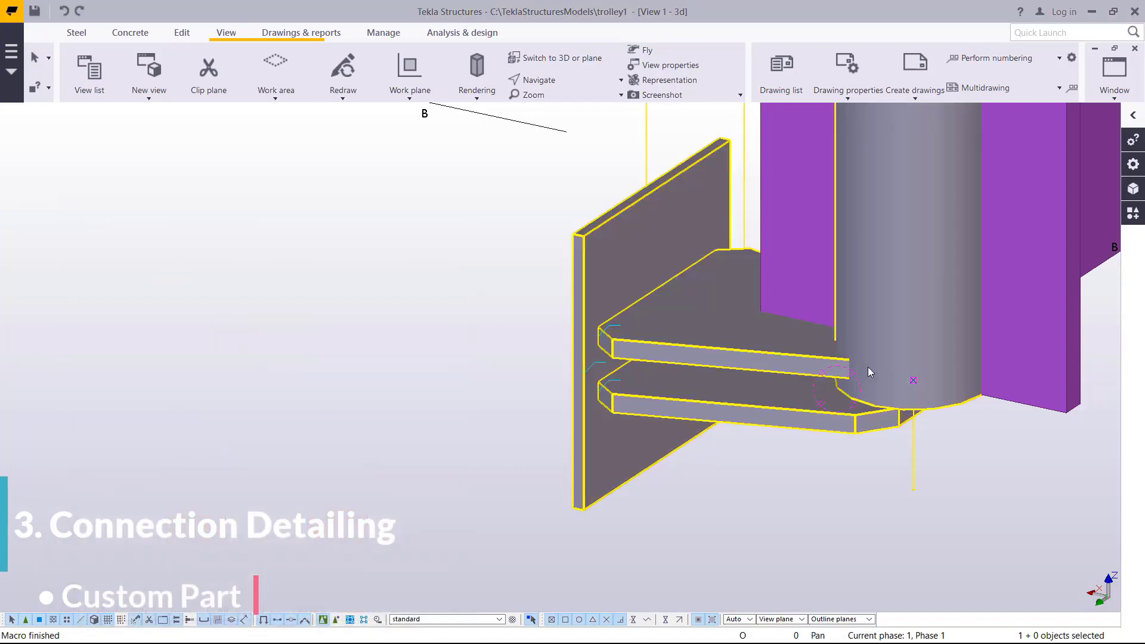
scroll(553, 420, "down", 2)
scroll(779, 359, "up", 2)
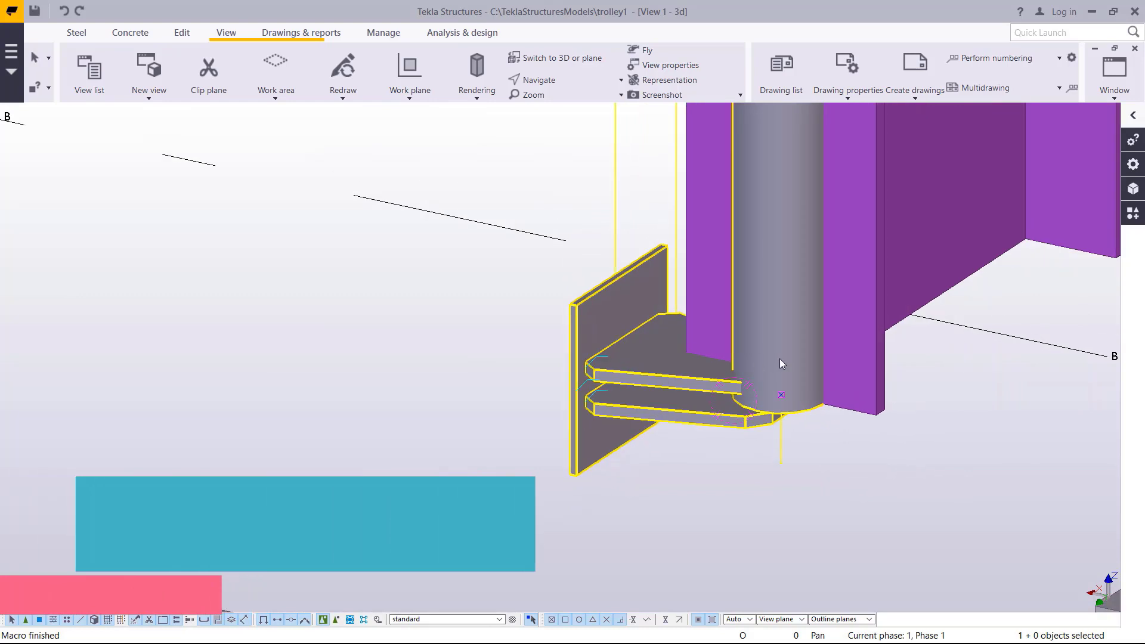
scroll(793, 356, "up", 1)
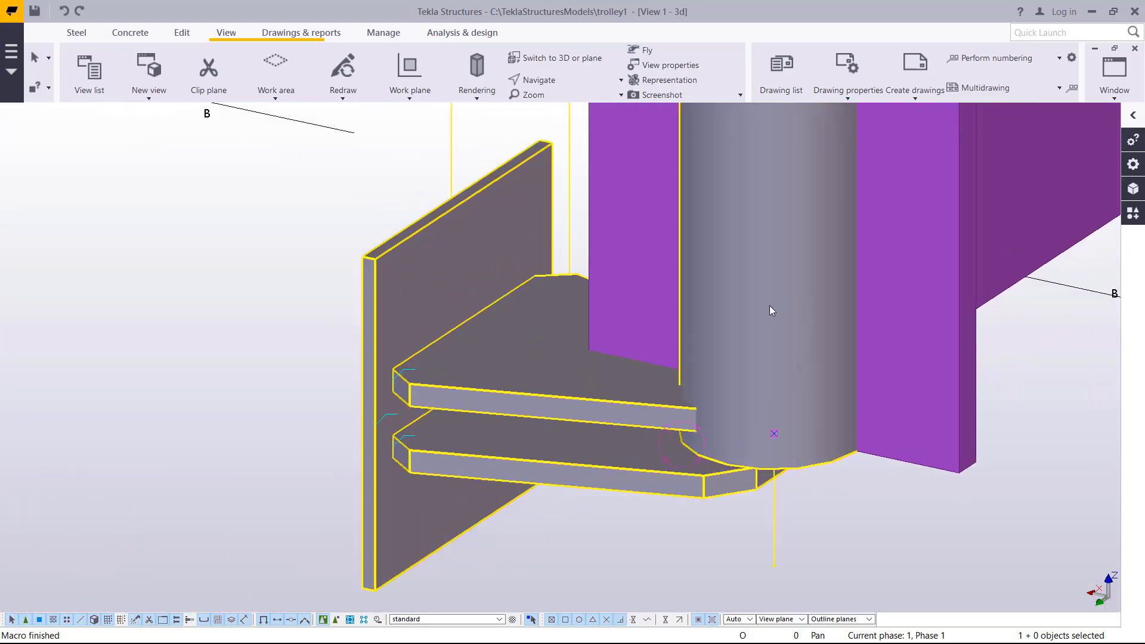
scroll(743, 385, "down", 1)
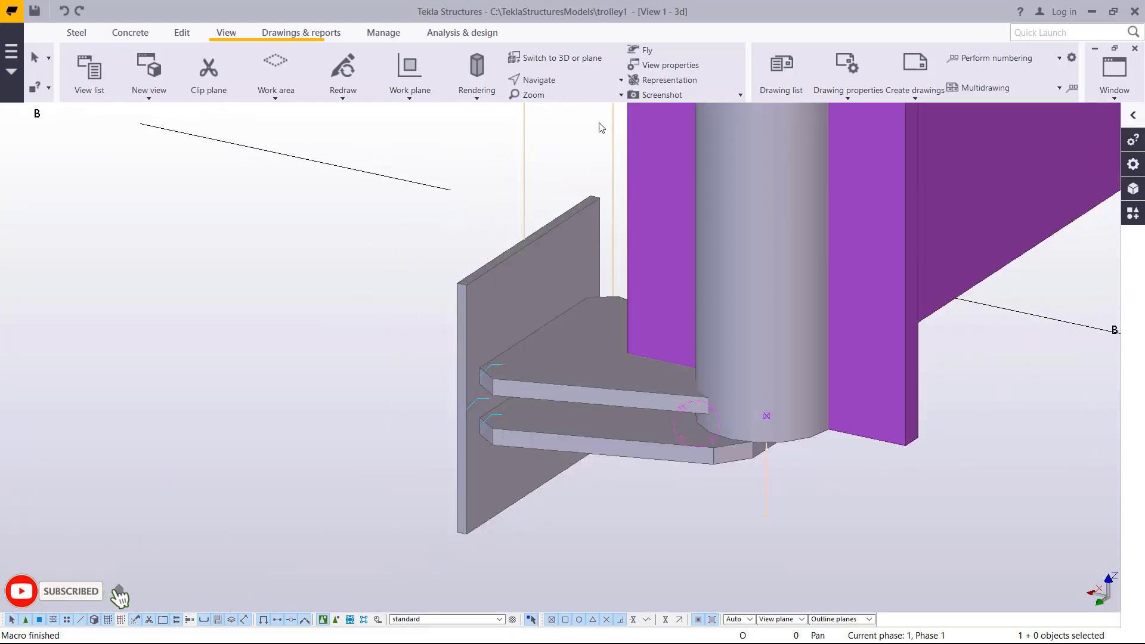
left_click(560, 80)
left_click(564, 105)
left_click_drag(719, 388, 680, 256)
middle_click_drag(785, 492, 746, 399)
scroll(746, 399, "up", 1)
right_click(322, 197)
left_click(372, 210)
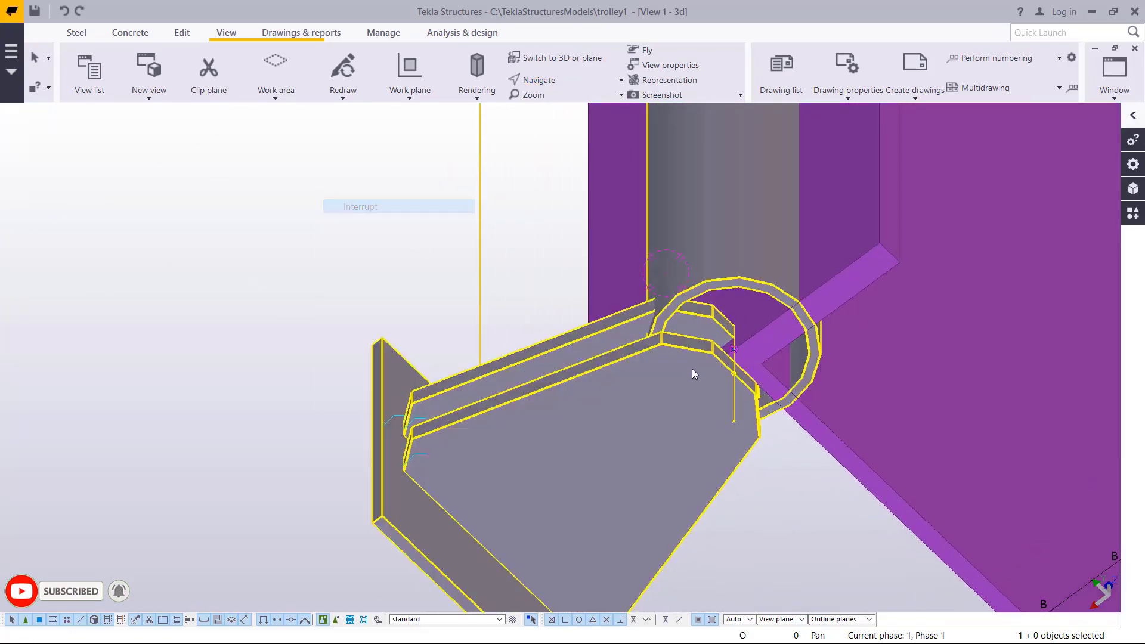
Reopen the Gusset tube in bolts connection properties.
scroll(692, 369, "up", 2)
scroll(751, 391, "up", 1)
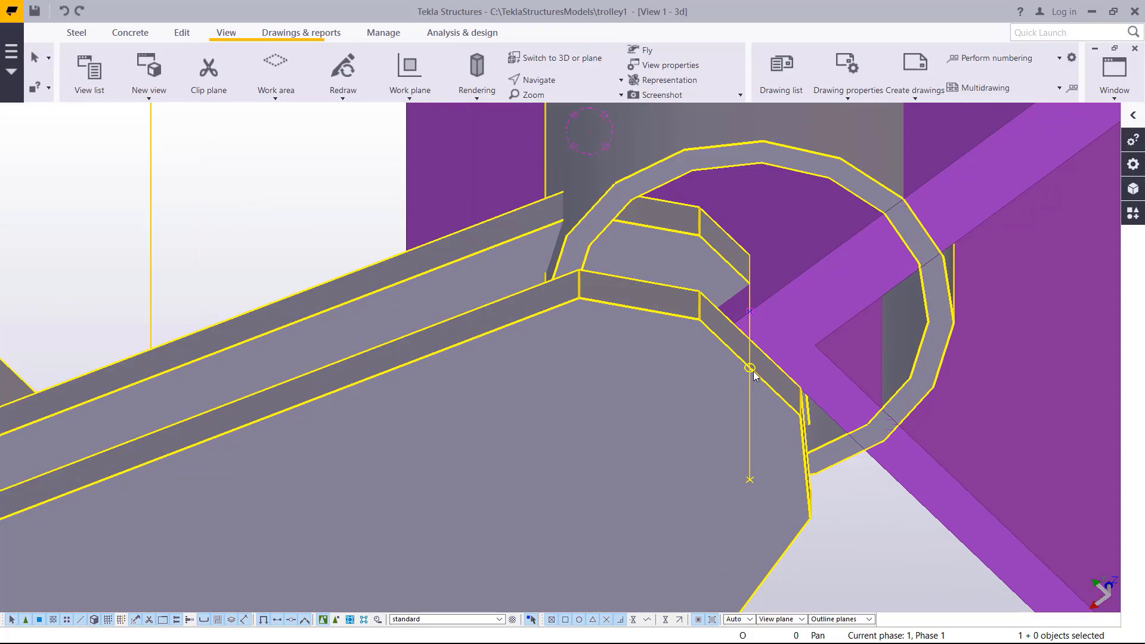
scroll(763, 335, "down", 3)
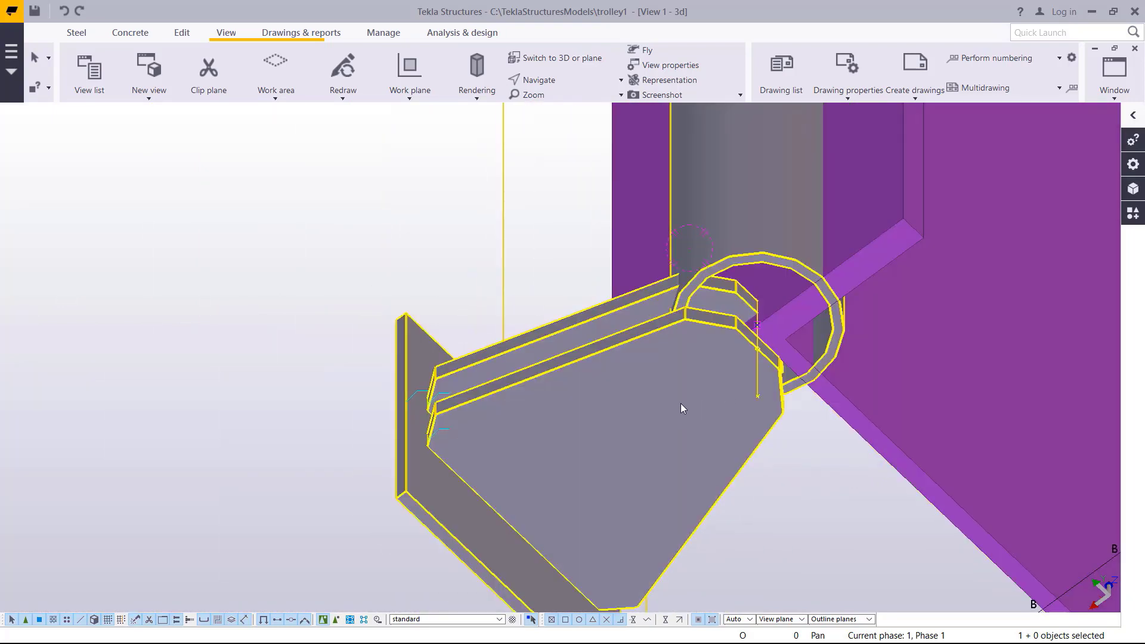
double_click(677, 400)
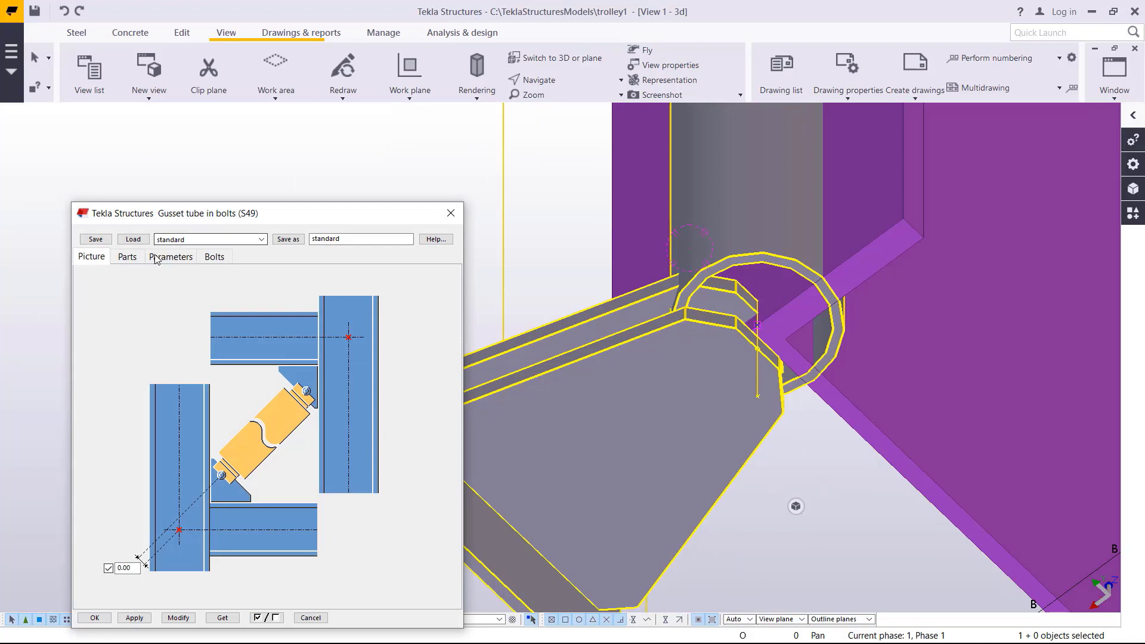
Set the gusset plate's right-hand offset to 30 mm and apply it.
left_click(128, 257)
left_click(160, 258)
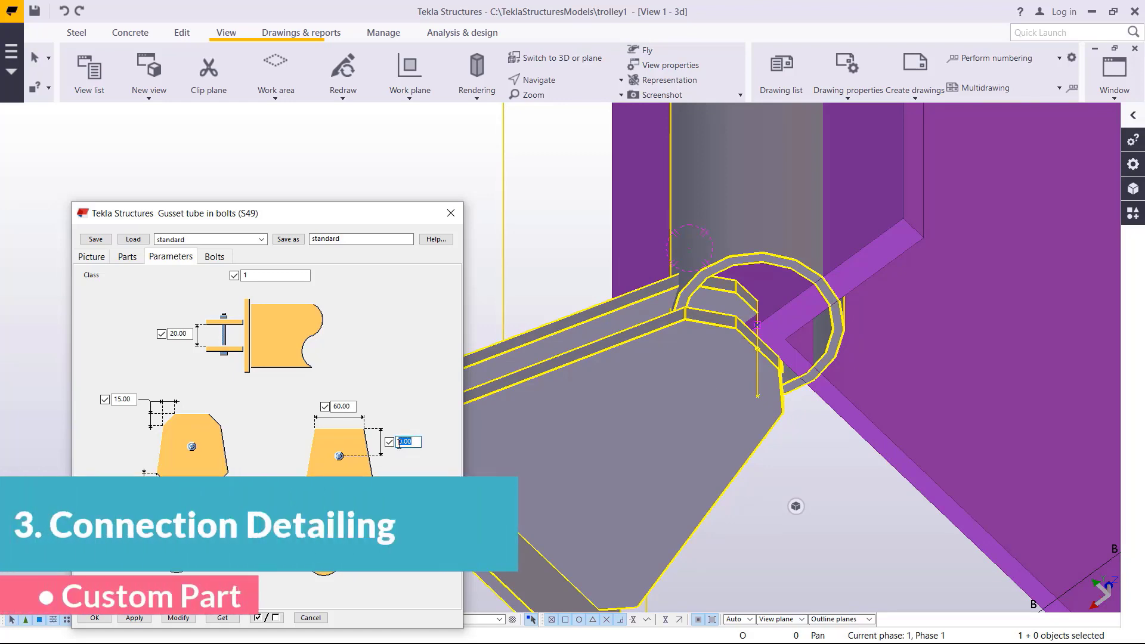
type("30")
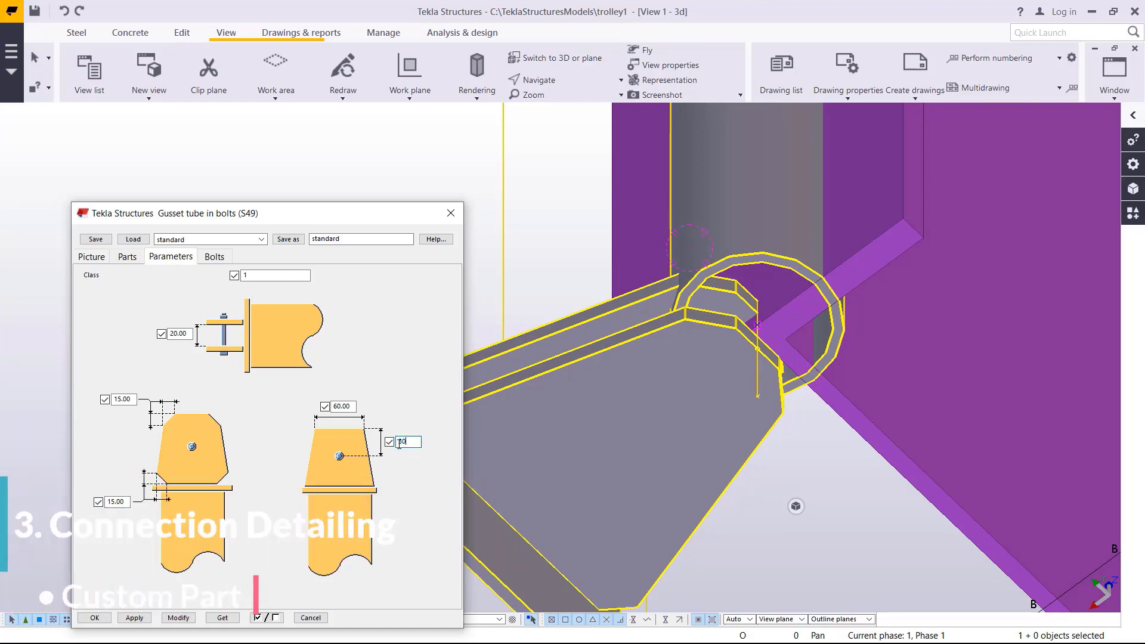
left_click(184, 615)
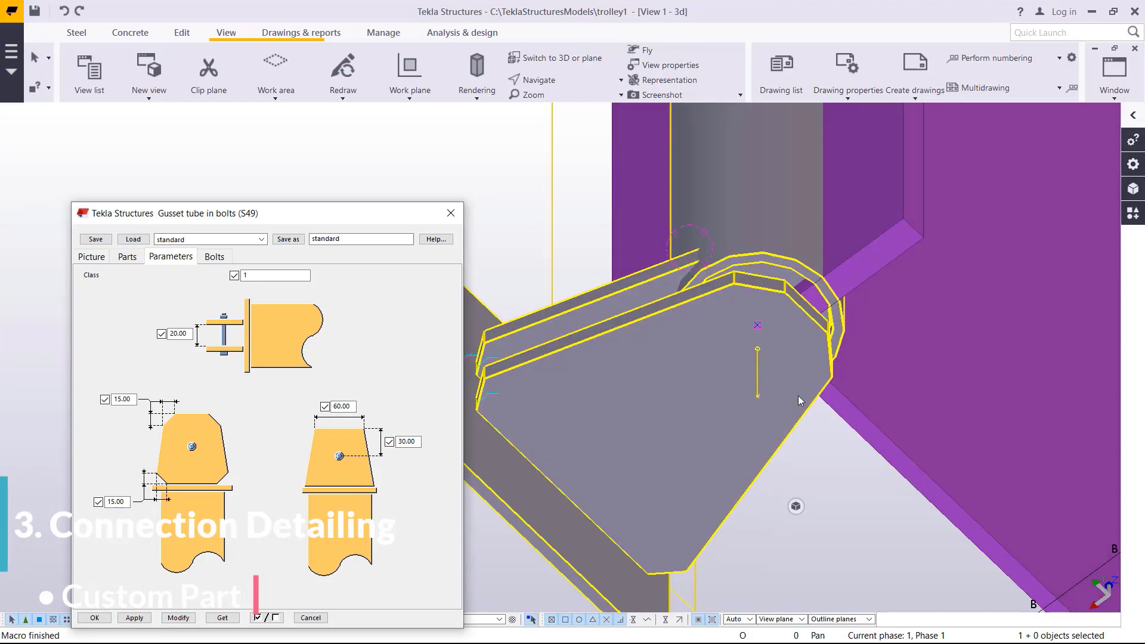
left_click(215, 257)
Give the connection a 12 mm 8.8XOX bolt, tick the extra bolt assembly option, and apply.
left_click(178, 278)
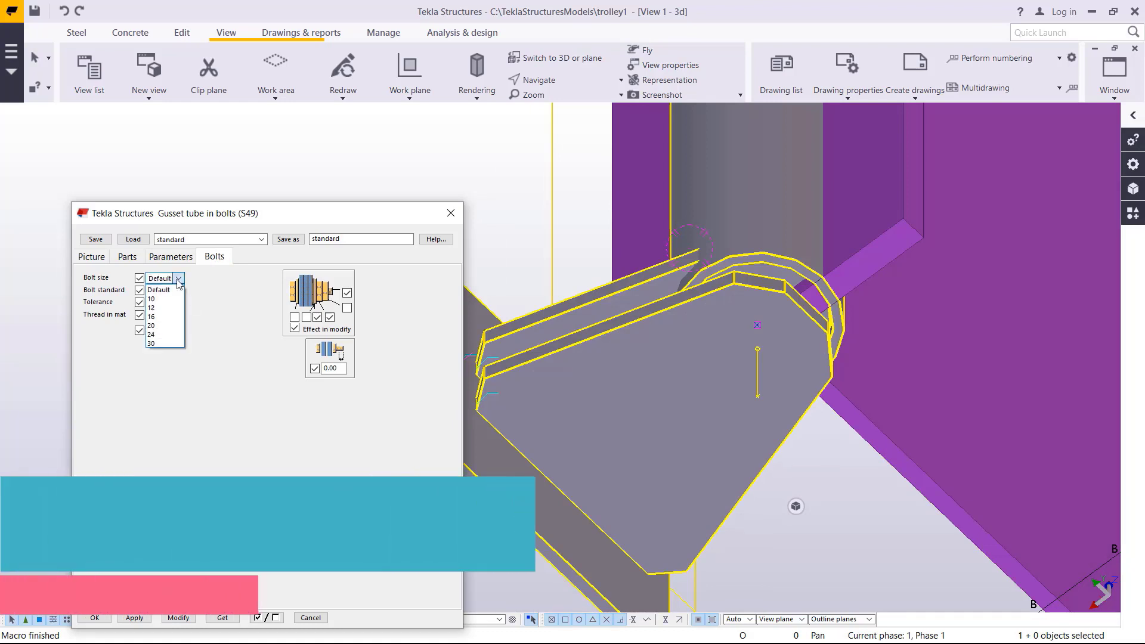
left_click(164, 308)
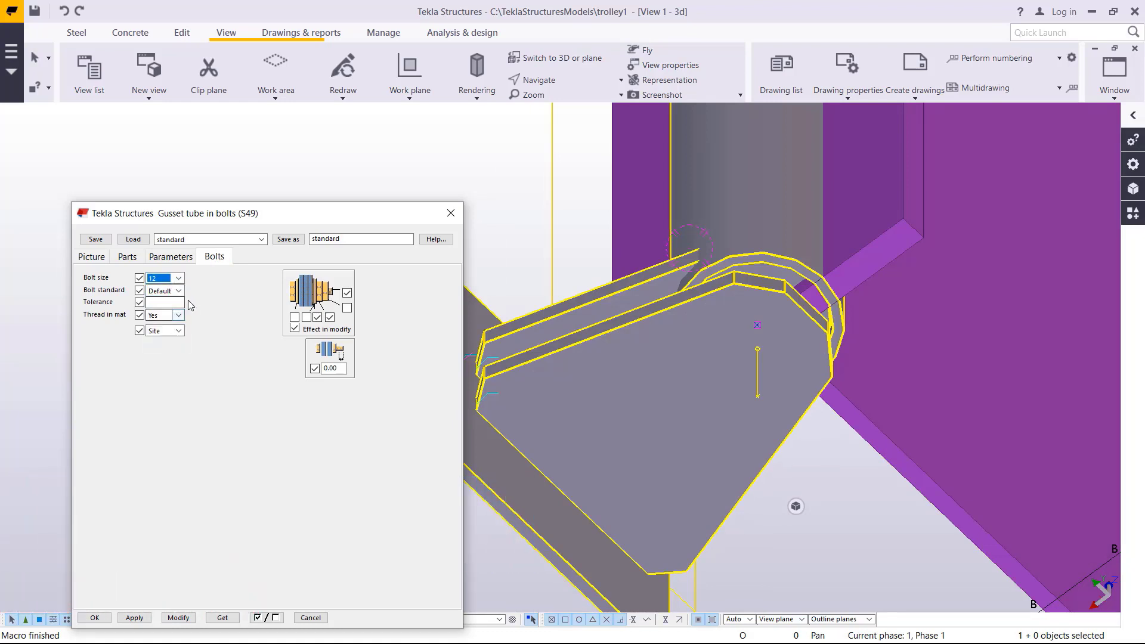
left_click(178, 291)
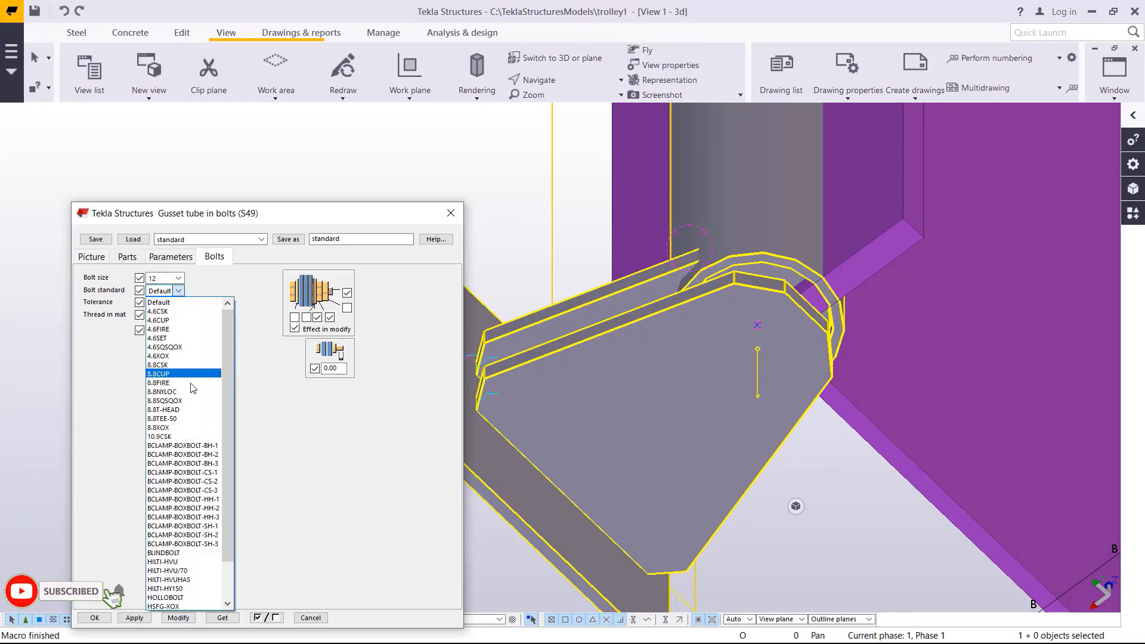
left_click(173, 428)
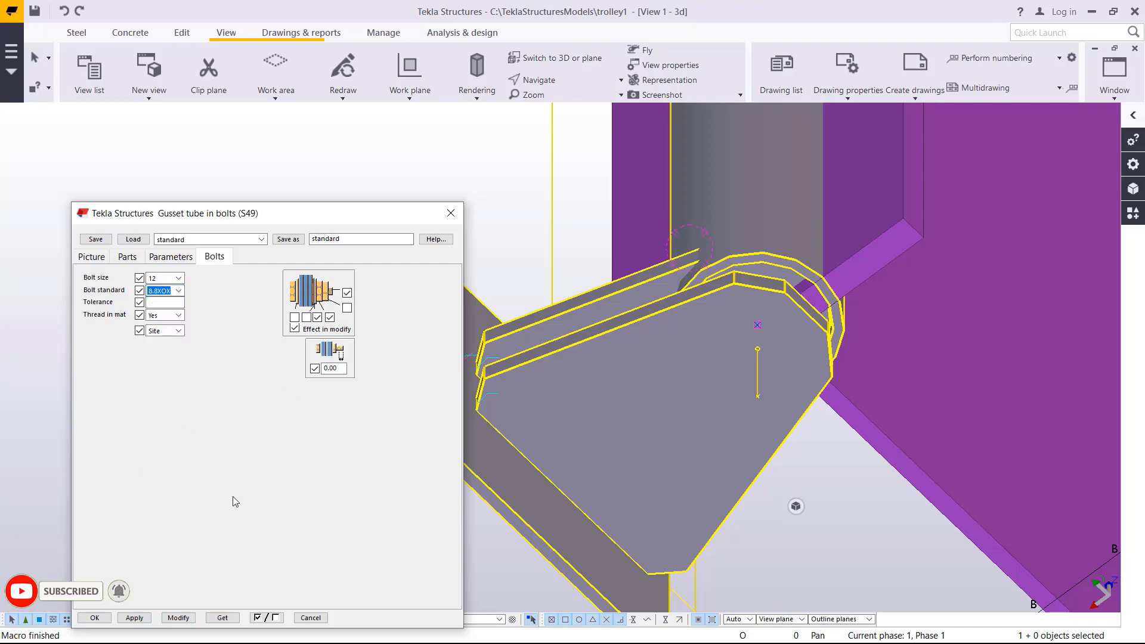
left_click(178, 617)
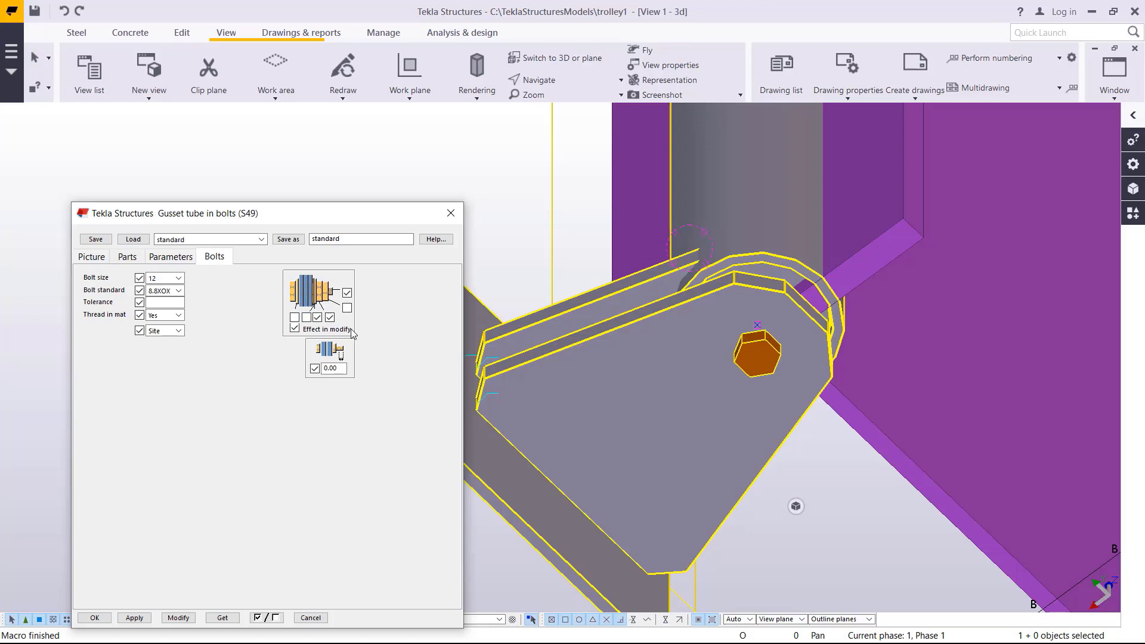
left_click(295, 317)
left_click(179, 620)
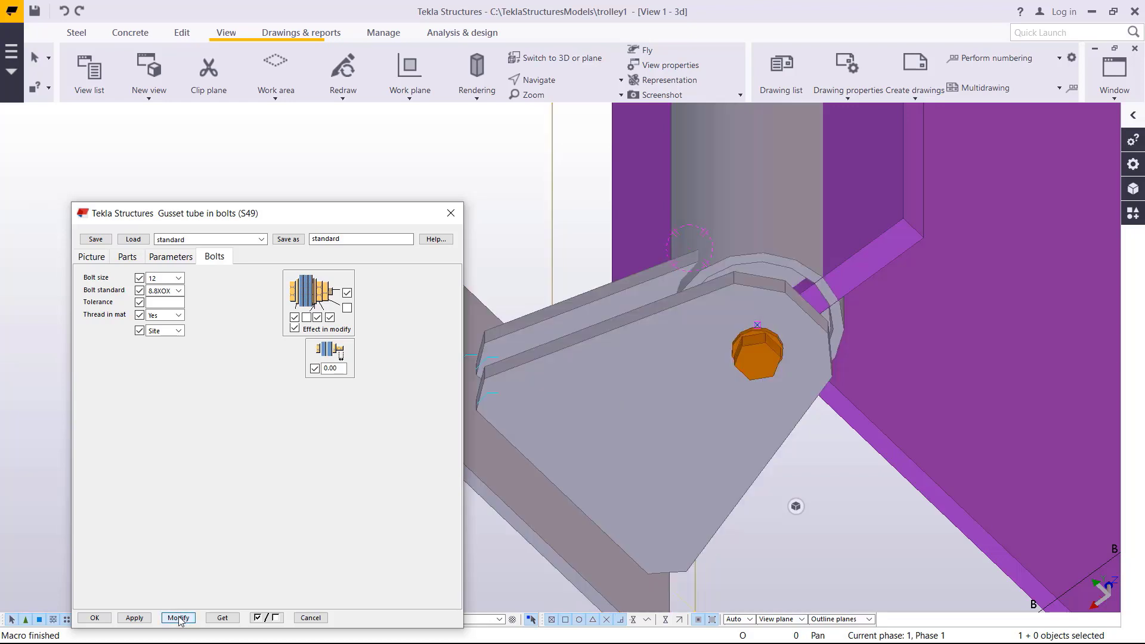
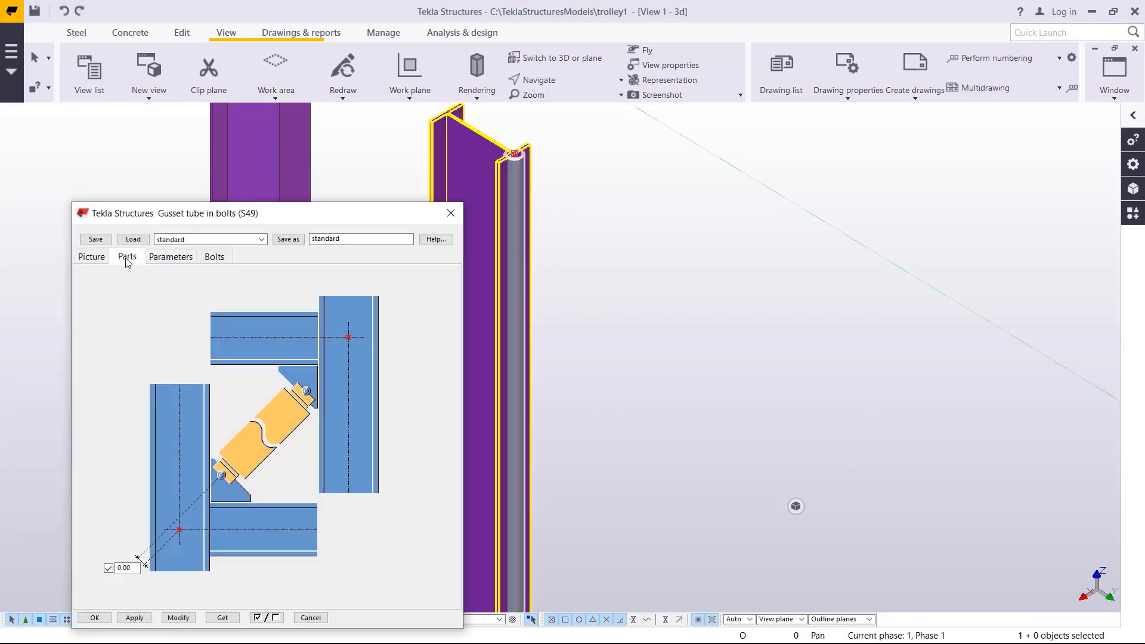
Check the S49 dialog's Parts and Picture tabs, then show its Parameters tab.
left_click(127, 257)
left_click(91, 258)
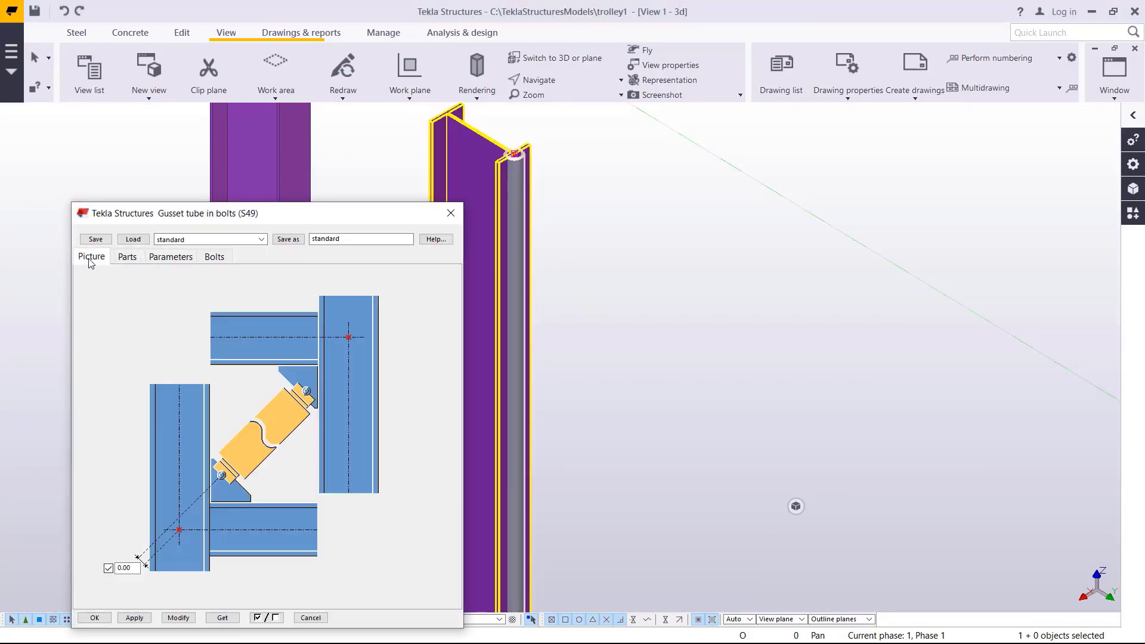
left_click(127, 257)
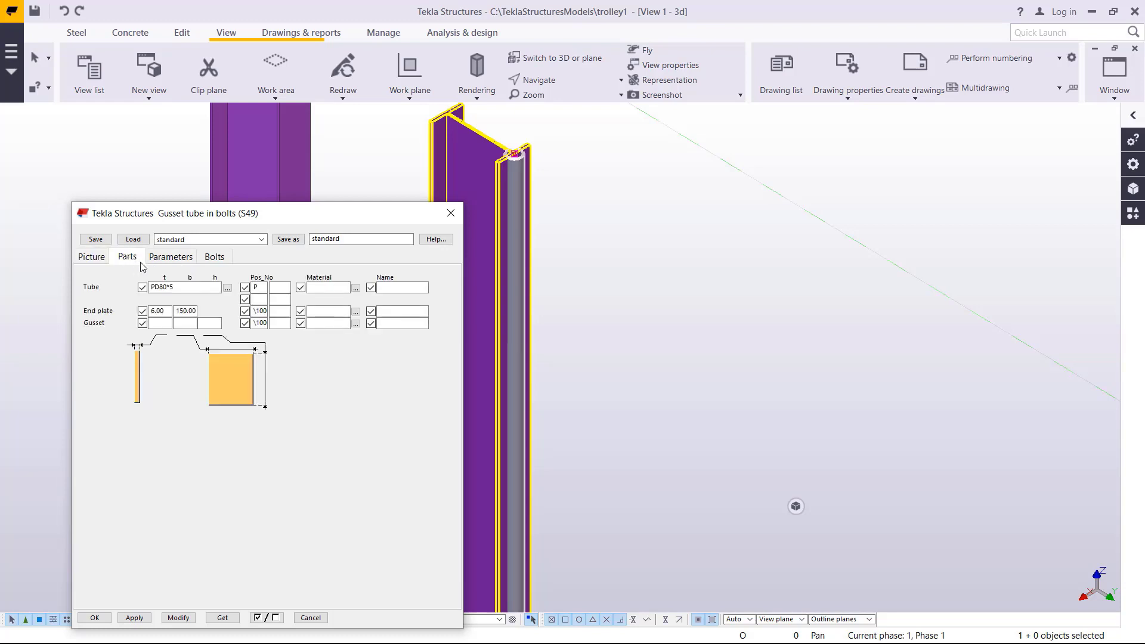
left_click(168, 262)
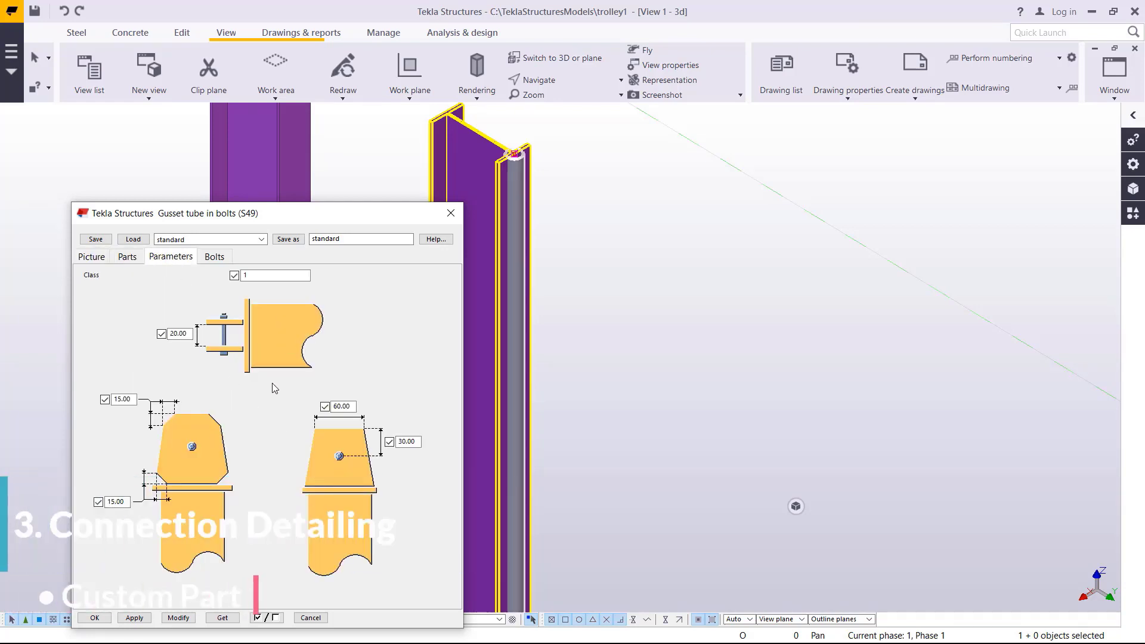
Zoom in on the tube base and close the S49 connection dialog.
scroll(545, 224, "down", 3)
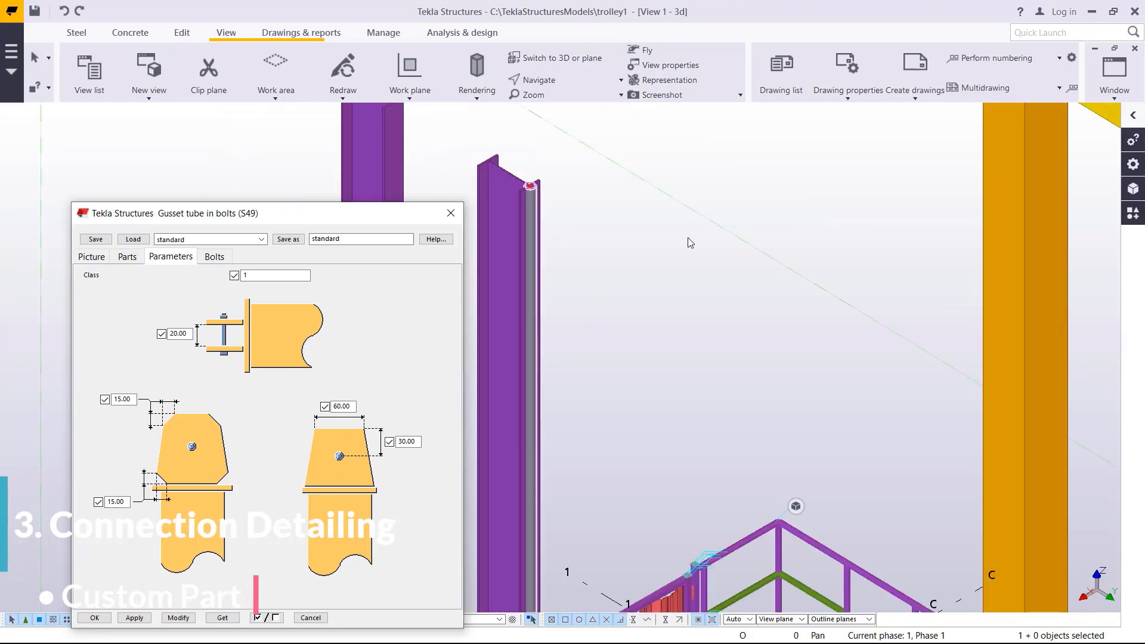
left_click(687, 239)
scroll(543, 350, "up", 2)
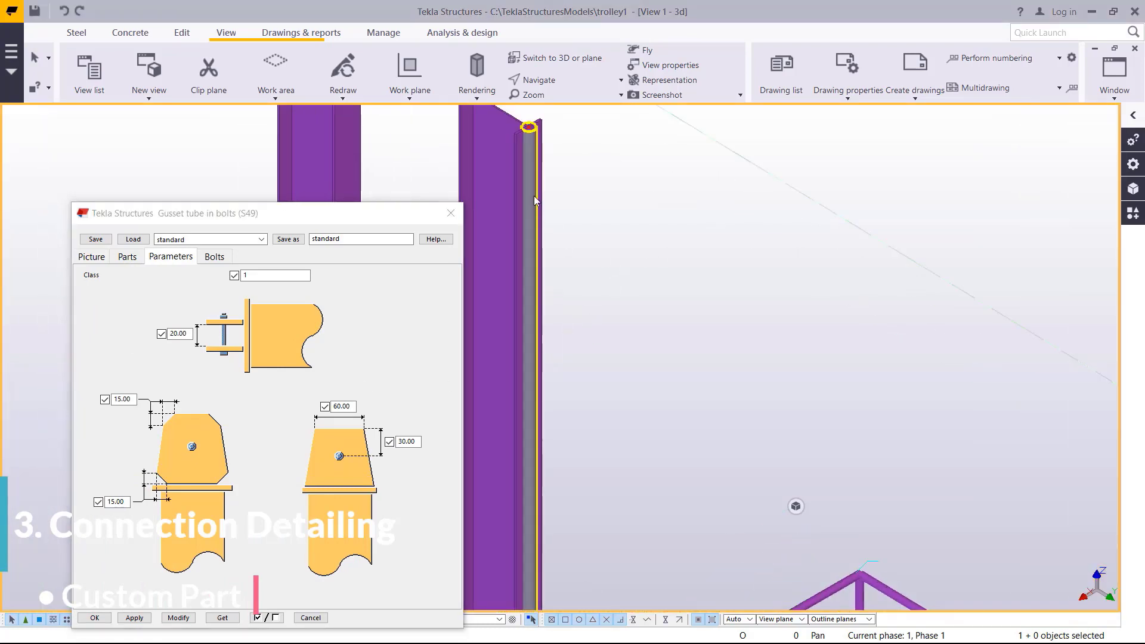
scroll(543, 188, "up", 4)
scroll(549, 180, "down", 3)
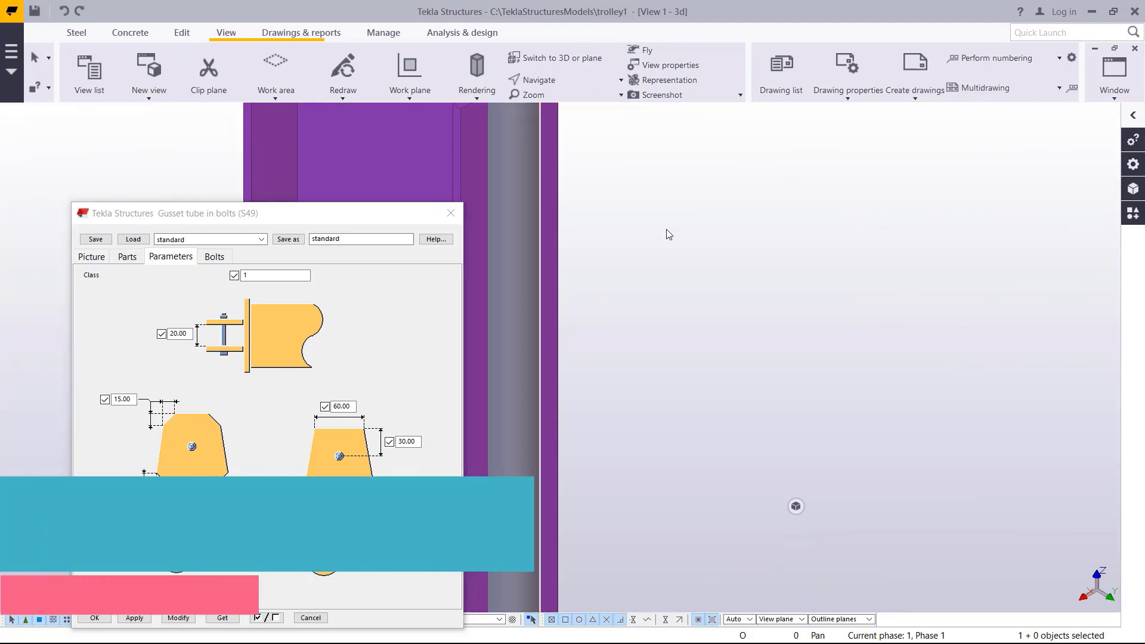
scroll(636, 223, "up", 3)
left_click(448, 212)
Reopen the connection settings from the tube, then close them again.
scroll(572, 208, "down", 5)
scroll(552, 498, "up", 10)
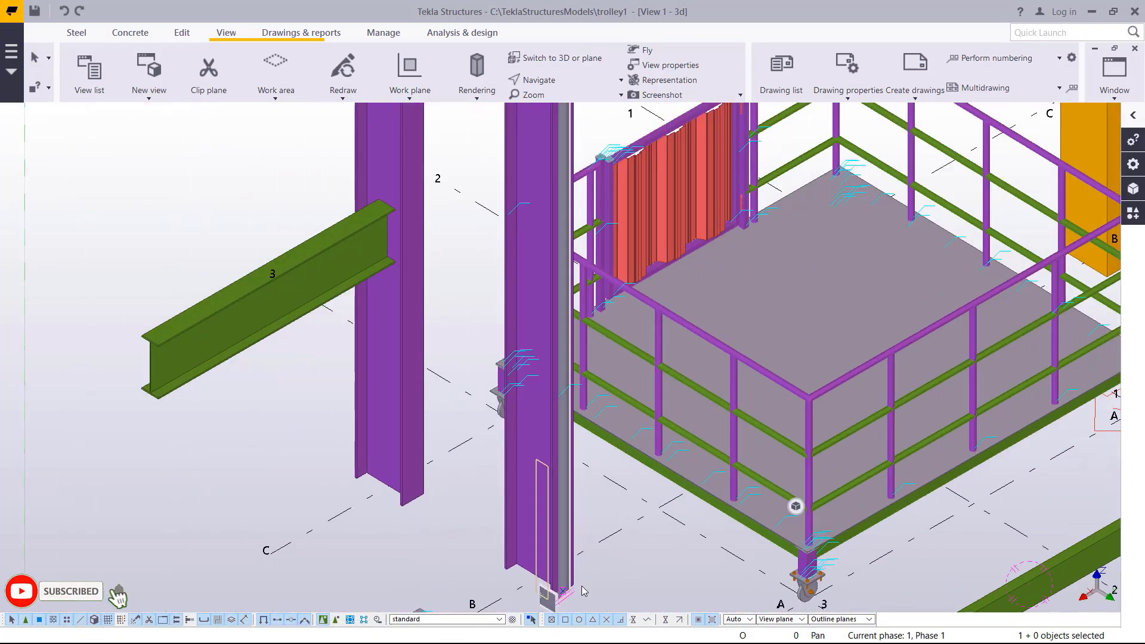
scroll(524, 516, "up", 4)
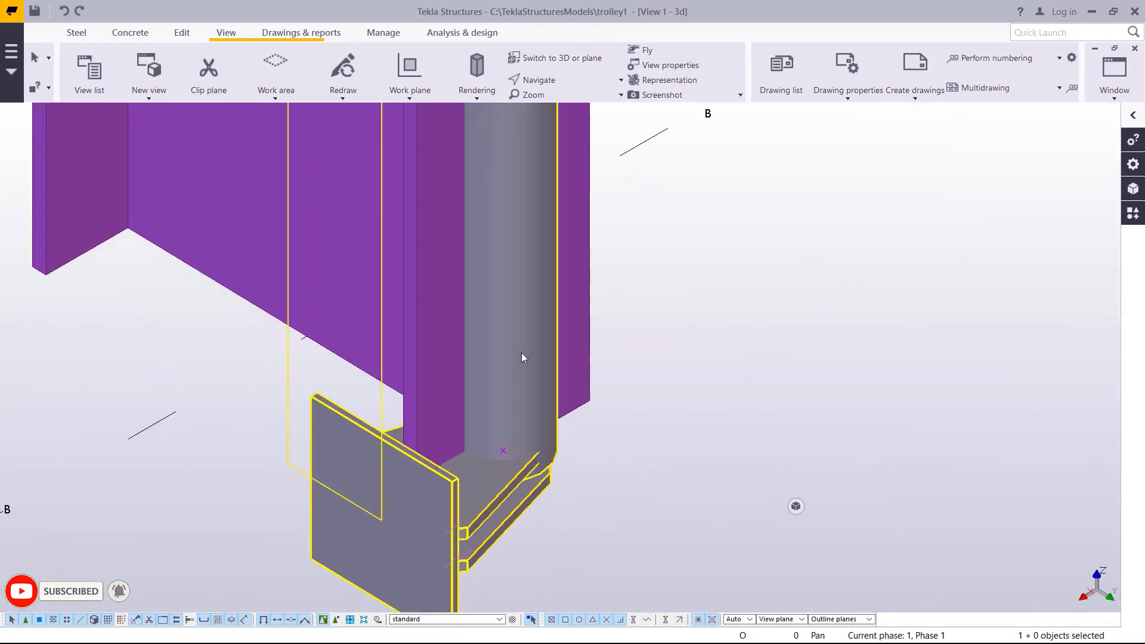
double_click(517, 289)
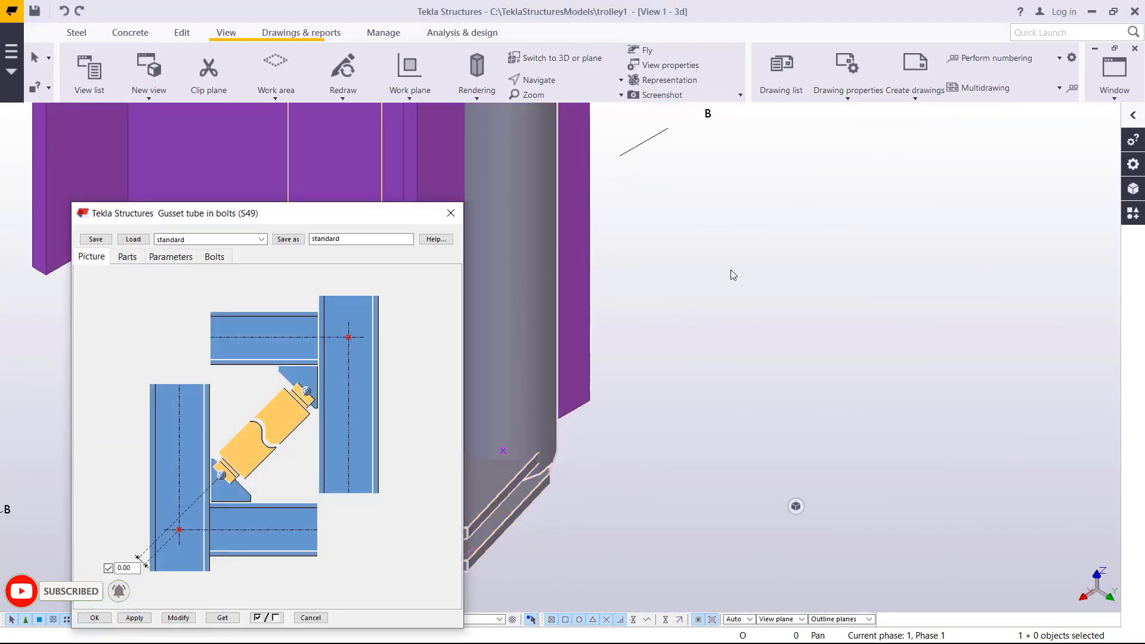
left_click(615, 320)
left_click(451, 214)
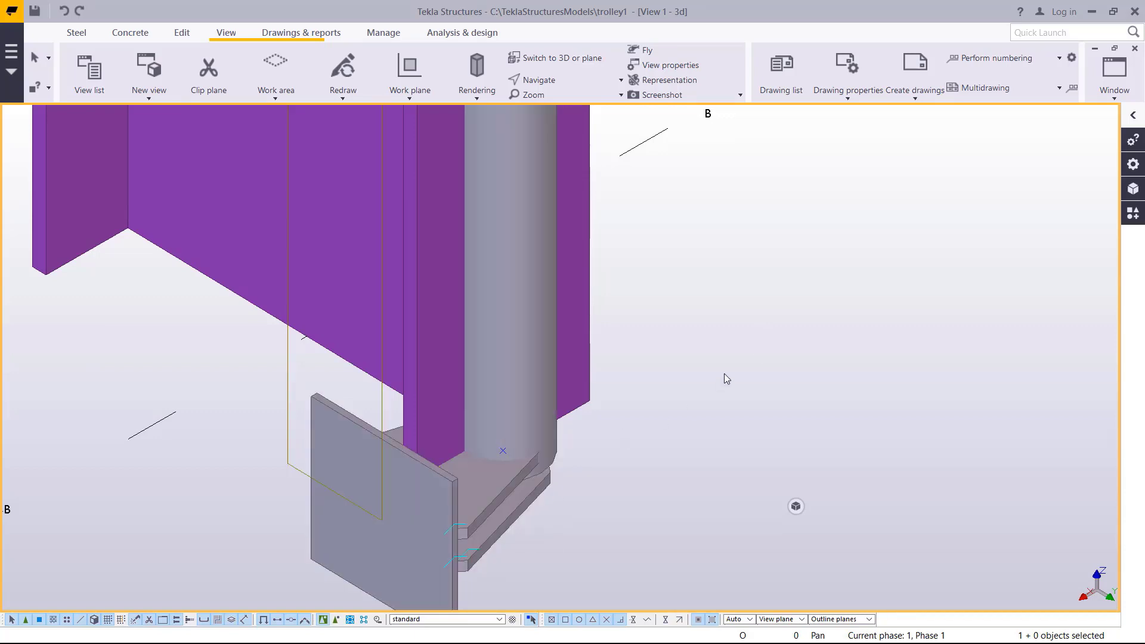
Orbit the view around the tube column's base plate.
scroll(418, 527, "down", 3)
scroll(448, 527, "up", 4)
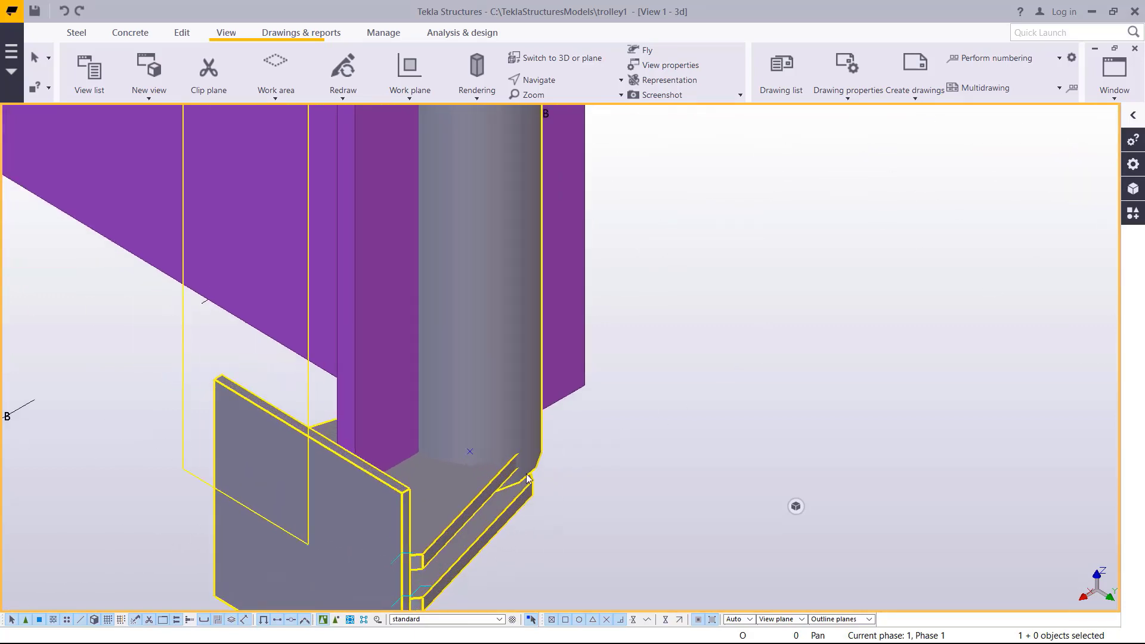
scroll(707, 346, "down", 3)
left_click(553, 84)
left_click(557, 104)
left_click_drag(605, 405, 868, 240)
End the rotation and explode the gusset tube connection into separate parts.
right_click(867, 240)
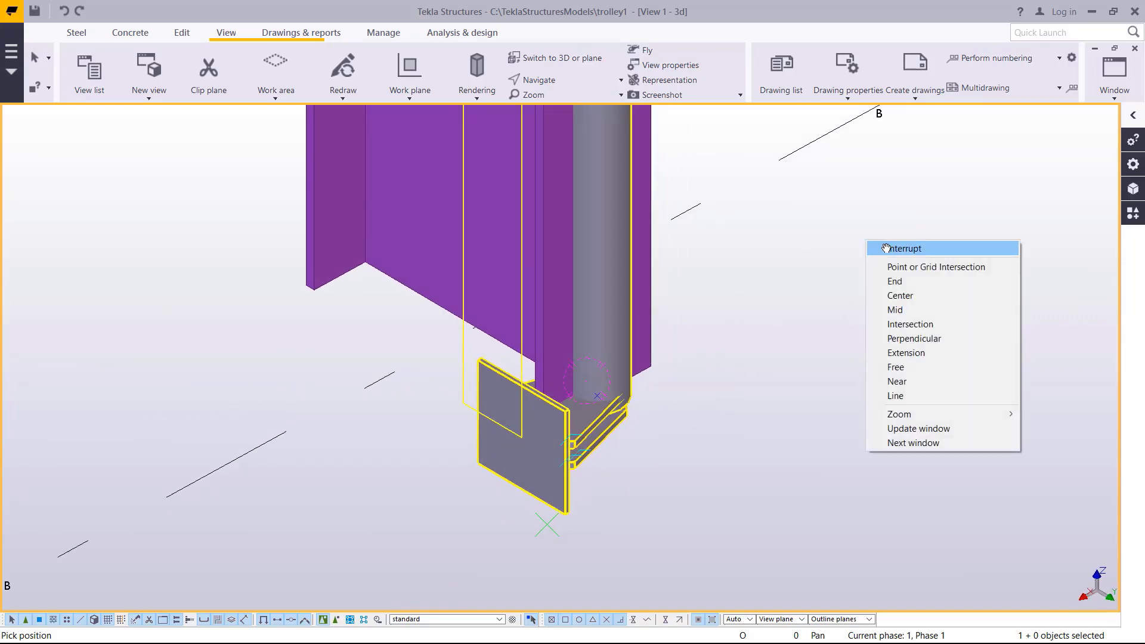
left_click(894, 248)
scroll(612, 423, "up", 5)
right_click(564, 423)
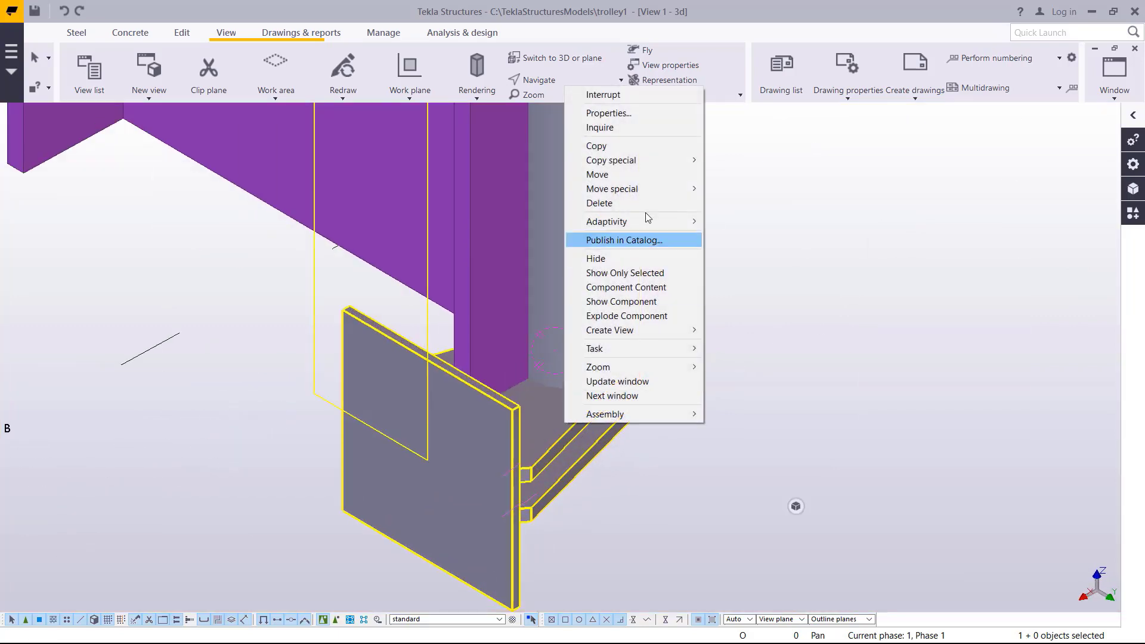
left_click(626, 315)
Select the tube column and drag its top ends down to shorten it.
scroll(605, 501, "down", 4)
scroll(601, 513, "down", 2)
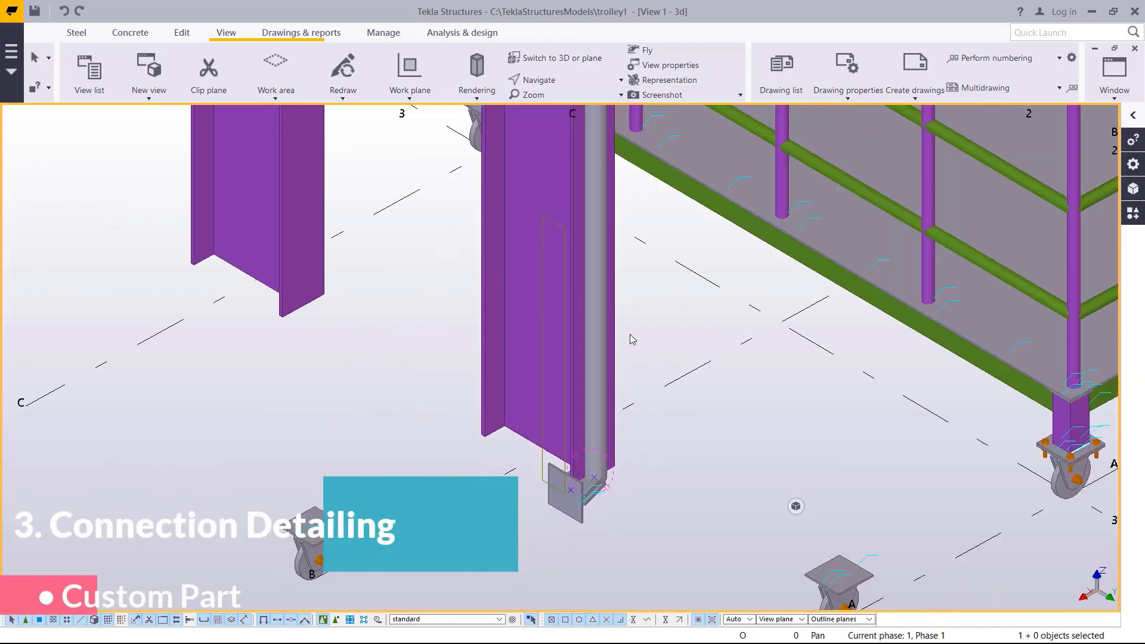
left_click(596, 275)
scroll(596, 277, "down", 3)
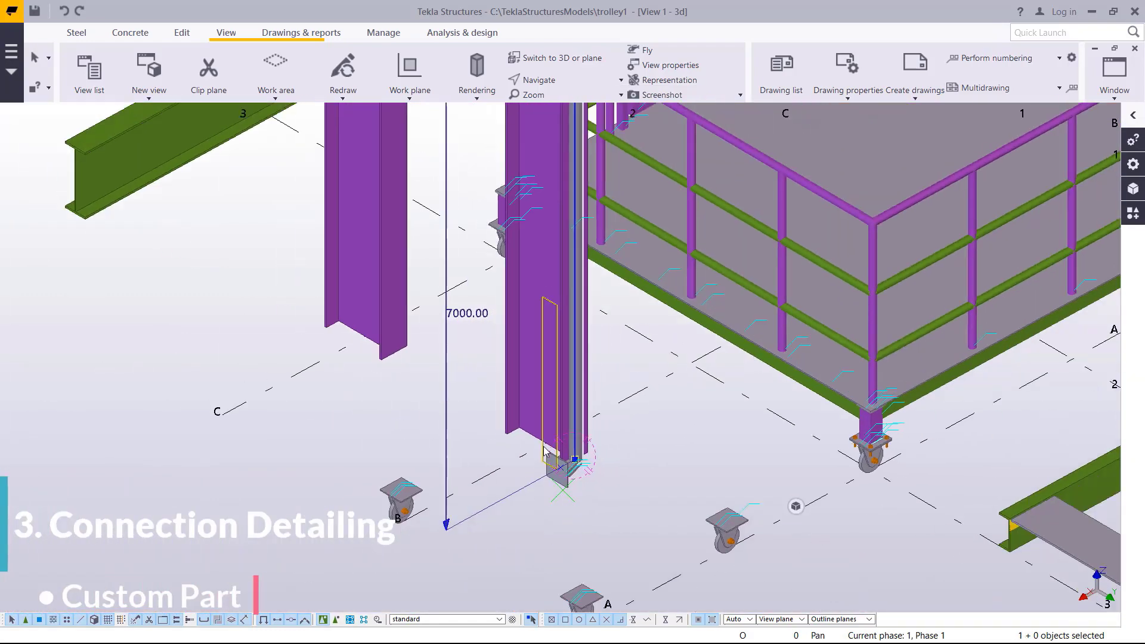
scroll(563, 319, "down", 3)
scroll(570, 161, "up", 2)
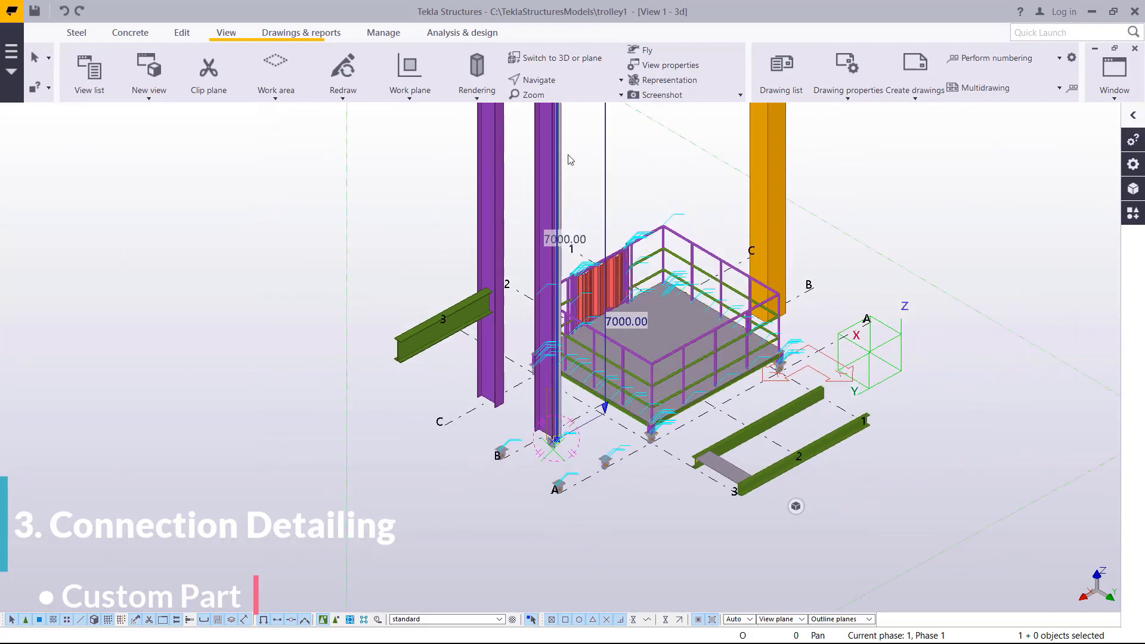
scroll(545, 405, "down", 3)
scroll(557, 240, "up", 3)
scroll(552, 250, "up", 5)
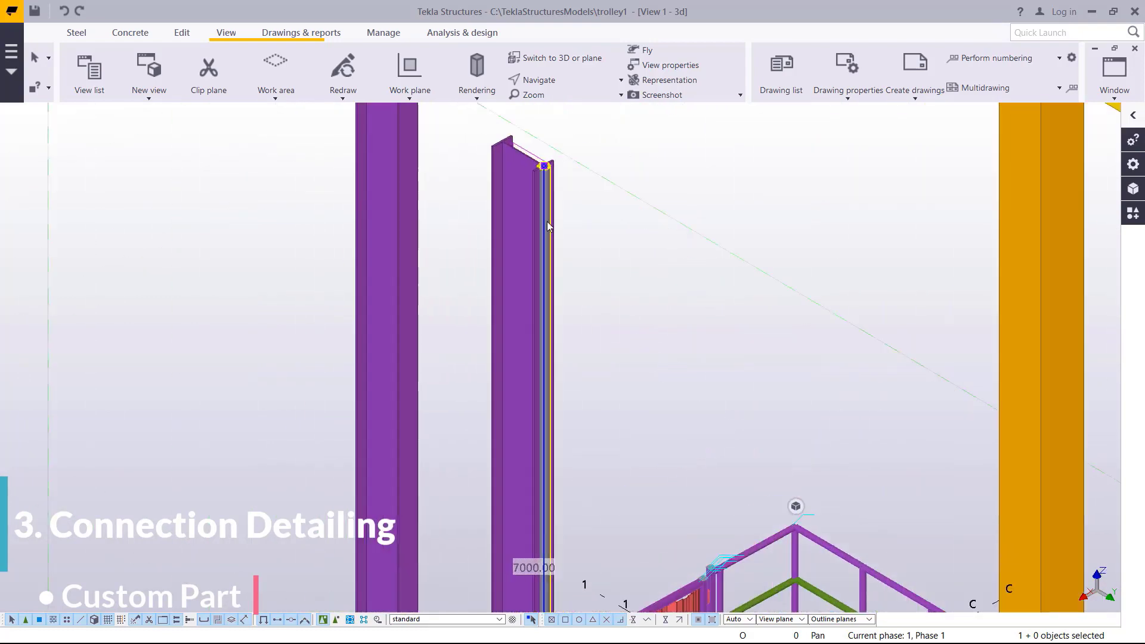
left_click_drag(544, 133, 560, 552)
scroll(481, 223, "down", 6)
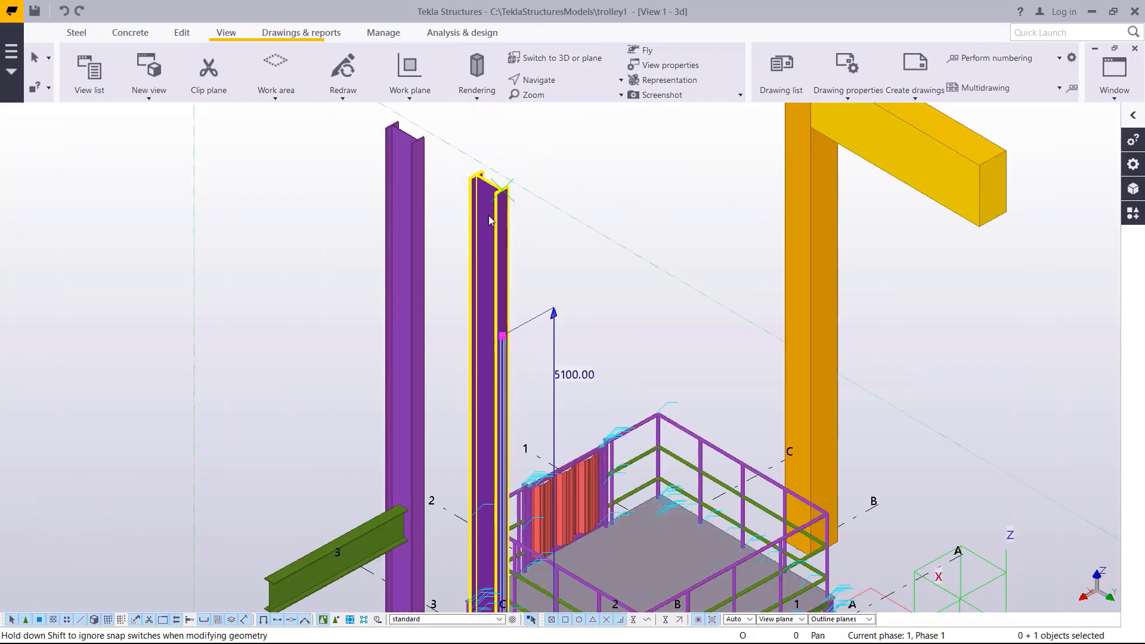
scroll(564, 405, "up", 3)
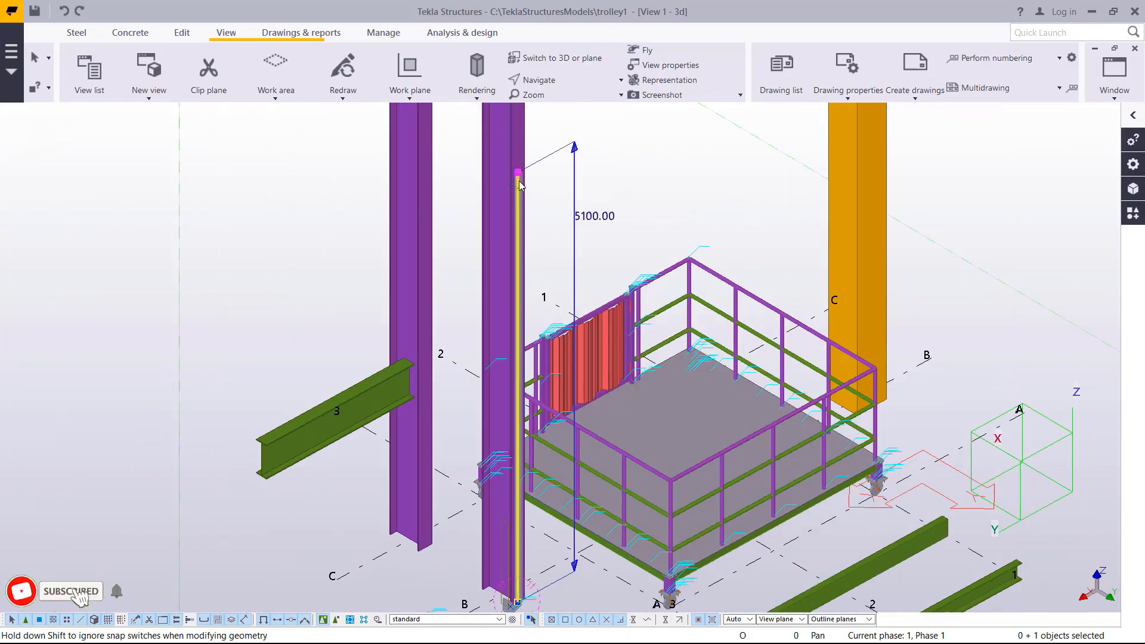
left_click_drag(518, 172, 518, 543)
Pick the tube column's top end point, leaving a 100.00 dimension at its base.
scroll(518, 590, "down", 1)
scroll(513, 596, "up", 8)
scroll(513, 500, "up", 6)
scroll(560, 493, "down", 7)
scroll(566, 492, "up", 4)
scroll(571, 480, "down", 4)
left_click(539, 127)
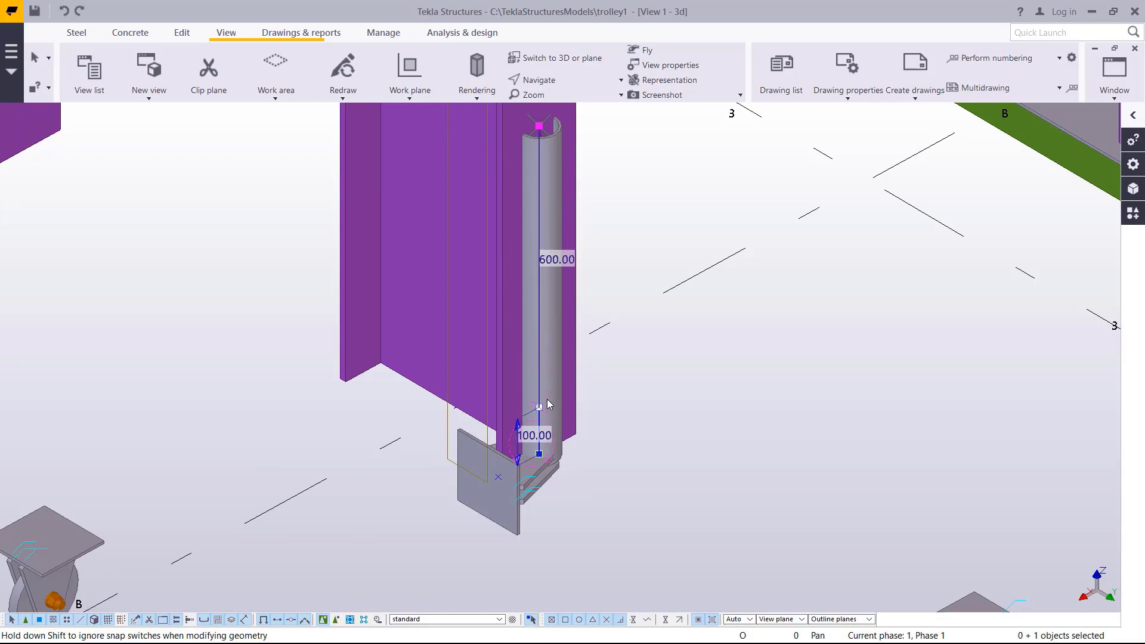
Orbit around the column base and open the tube column's properties.
scroll(548, 411, "up", 5)
scroll(554, 441, "up", 1)
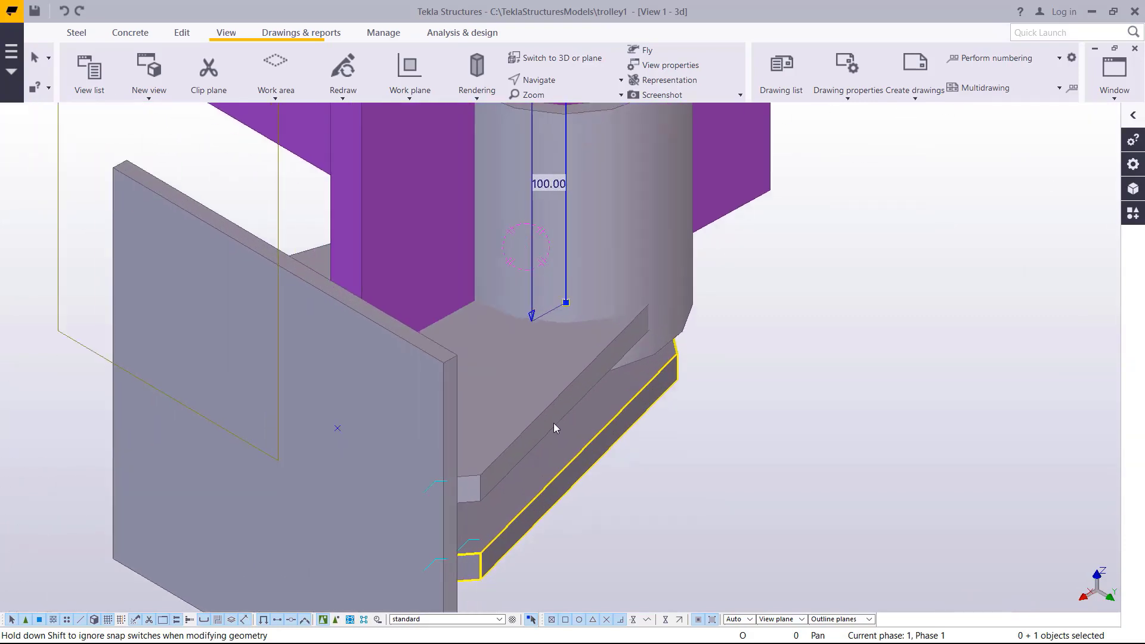
left_click(554, 83)
left_click(561, 103)
left_click_drag(598, 270, 524, 229)
right_click(602, 209)
left_click(626, 216)
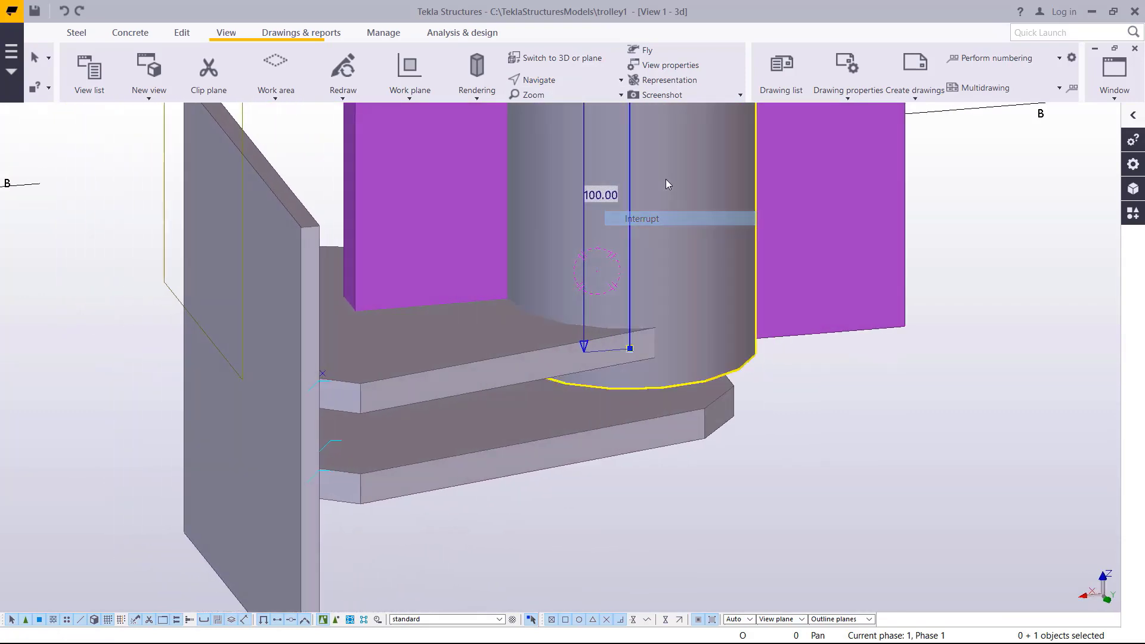
double_click(666, 180)
Apply a top level of 50, then 30, to the tube column and close its properties.
left_click(647, 202)
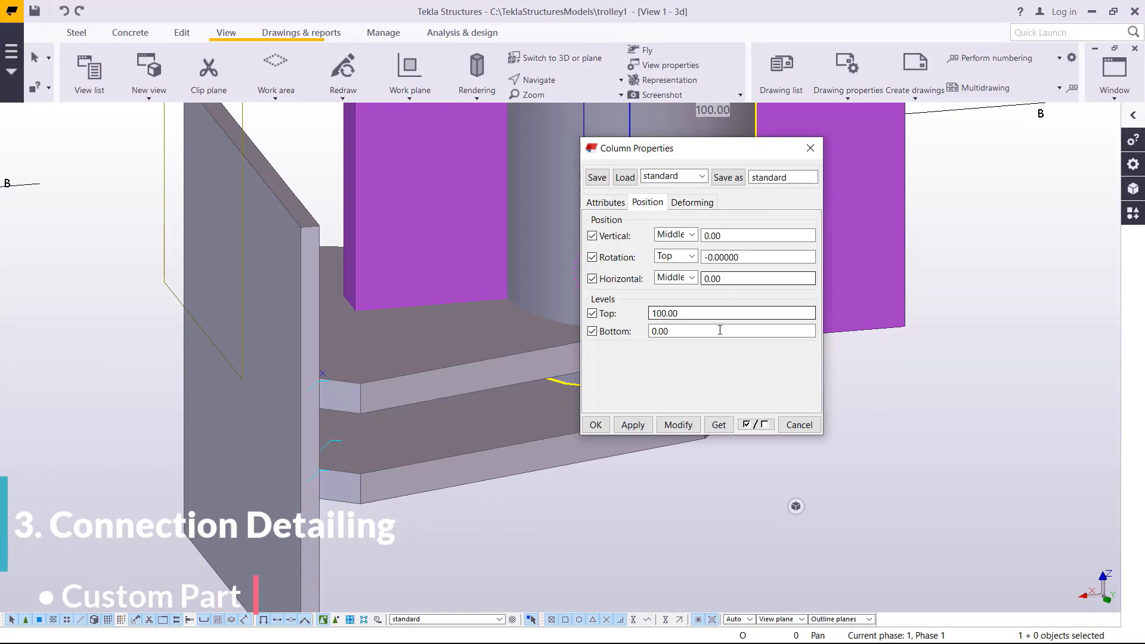
scroll(252, 443, "down", 5)
scroll(505, 411, "up", 4)
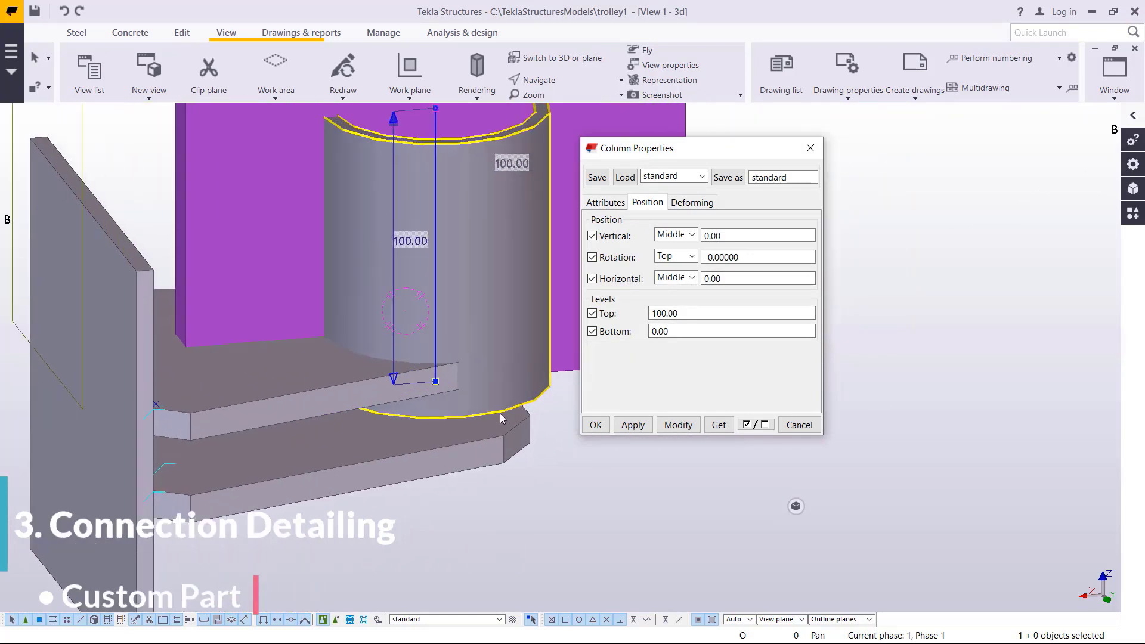
scroll(501, 416, "up", 3)
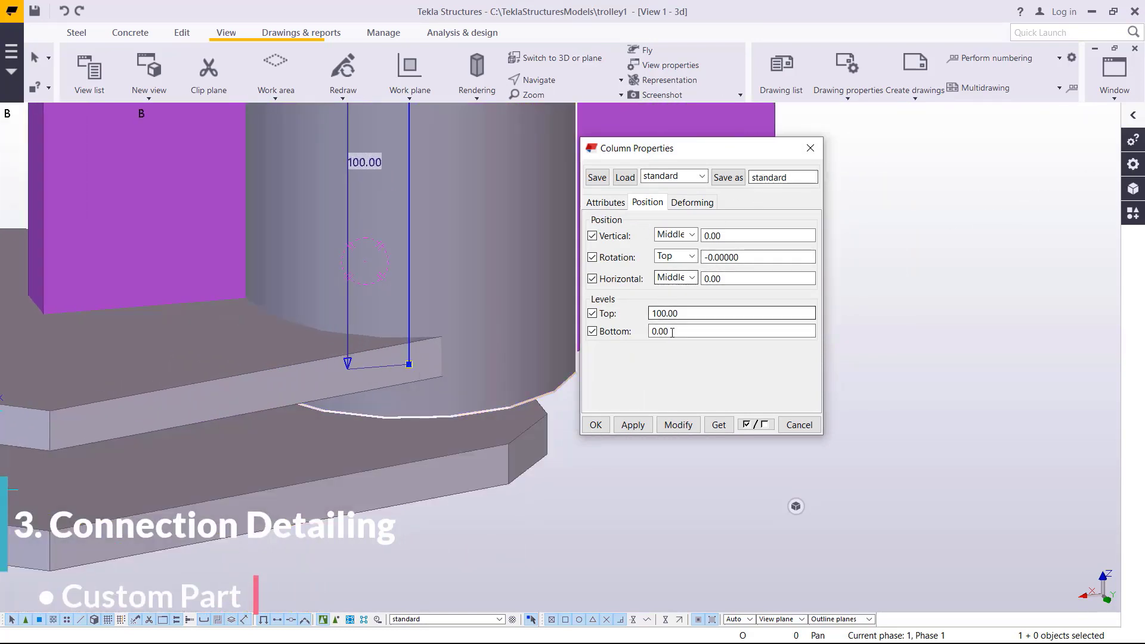
left_click_drag(679, 314, 666, 316)
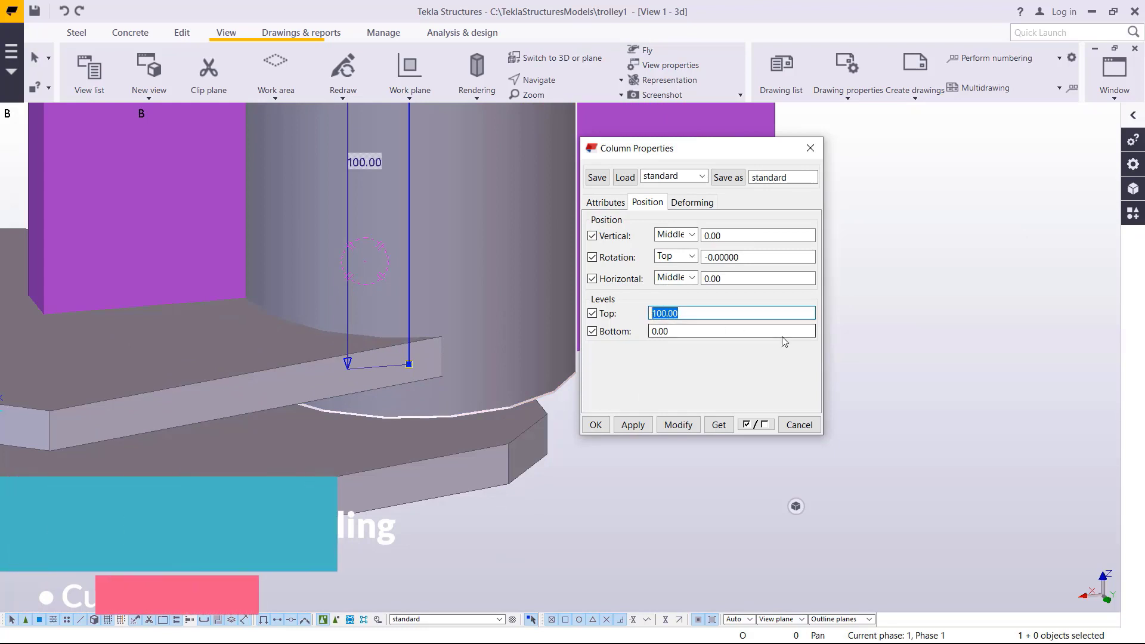
type("50")
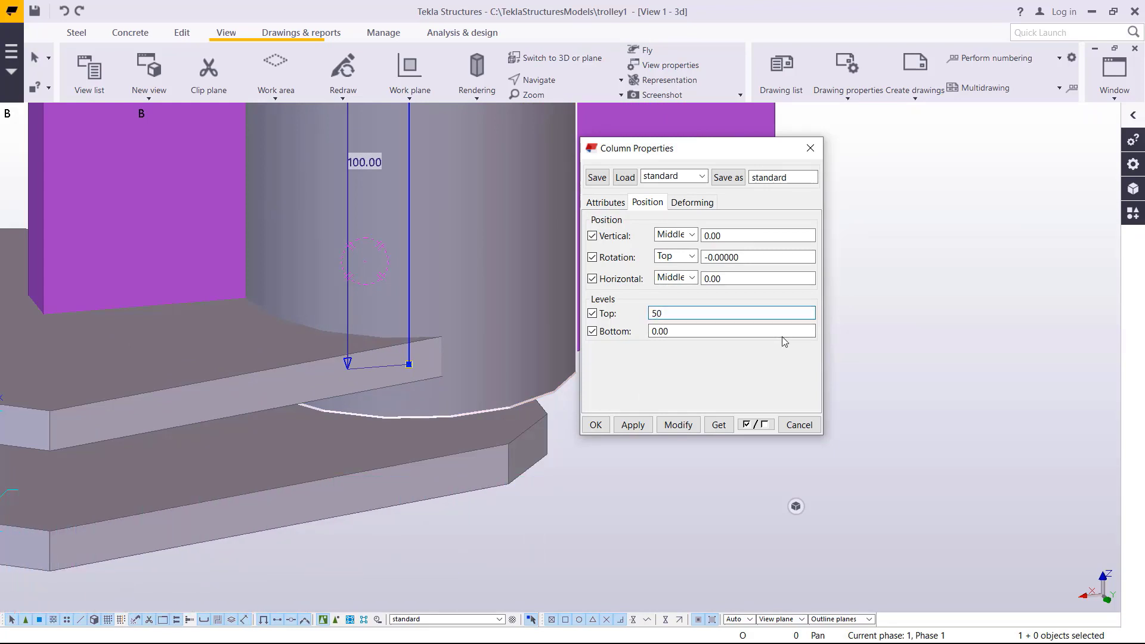
left_click(680, 426)
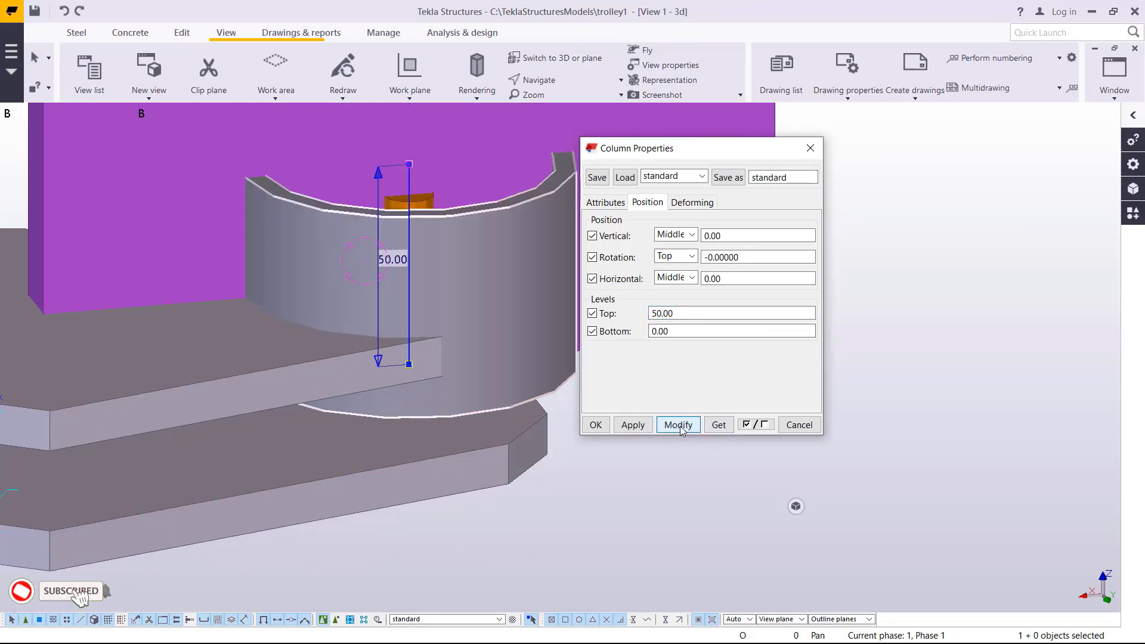
left_click_drag(689, 313, 640, 316)
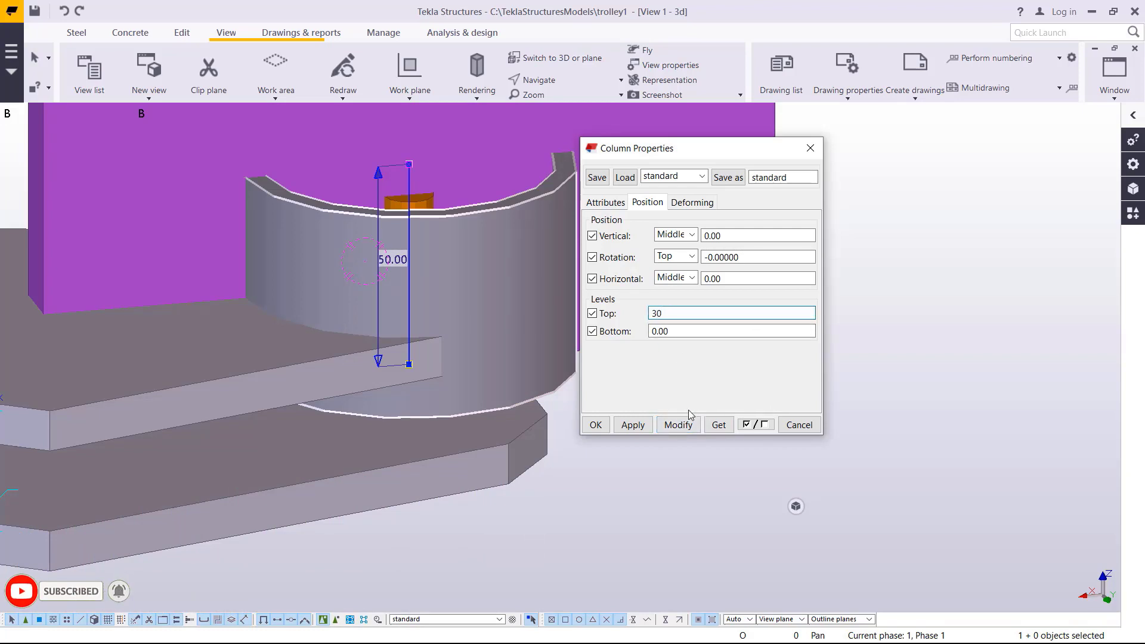
left_click(676, 426)
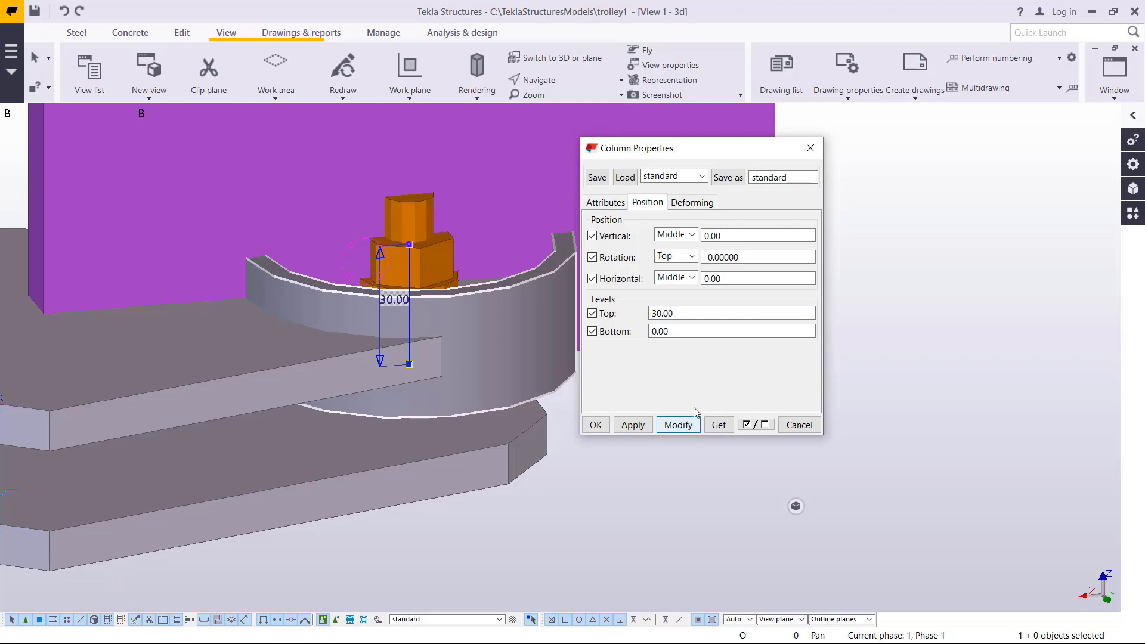
left_click(596, 424)
Rotate the model to see the joint from the side.
left_click(545, 82)
left_click(549, 111)
left_click_drag(428, 395, 372, 328)
Level the view on the cylinder part, end rotation, and bring up its Move special submenu.
scroll(506, 434, "up", 6)
left_click_drag(557, 435, 558, 433)
right_click(653, 258)
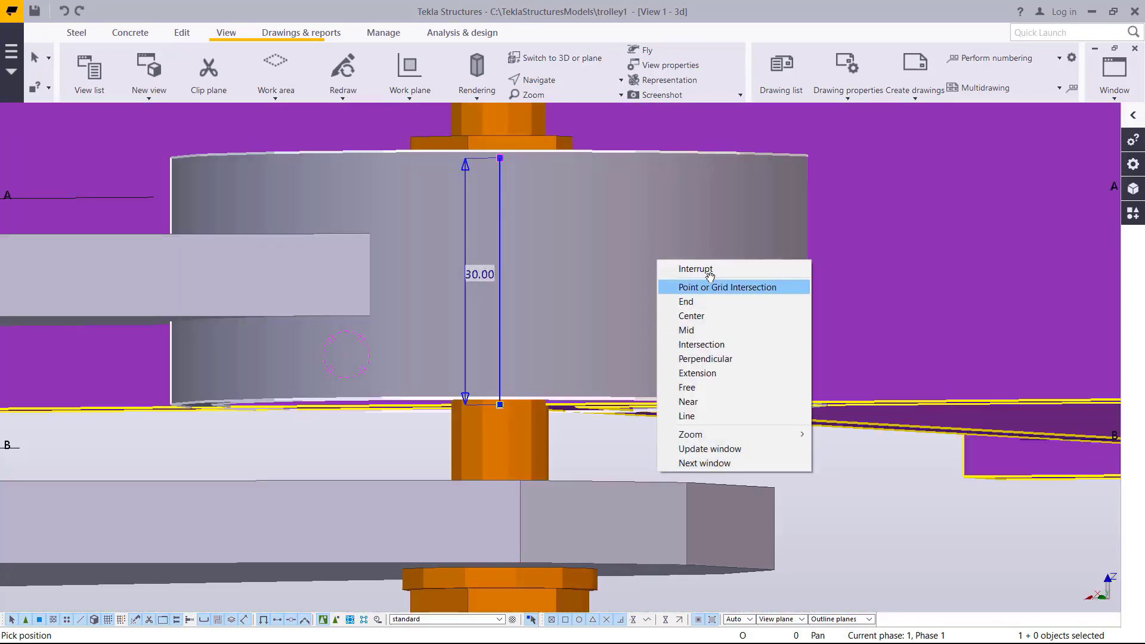
left_click(679, 264)
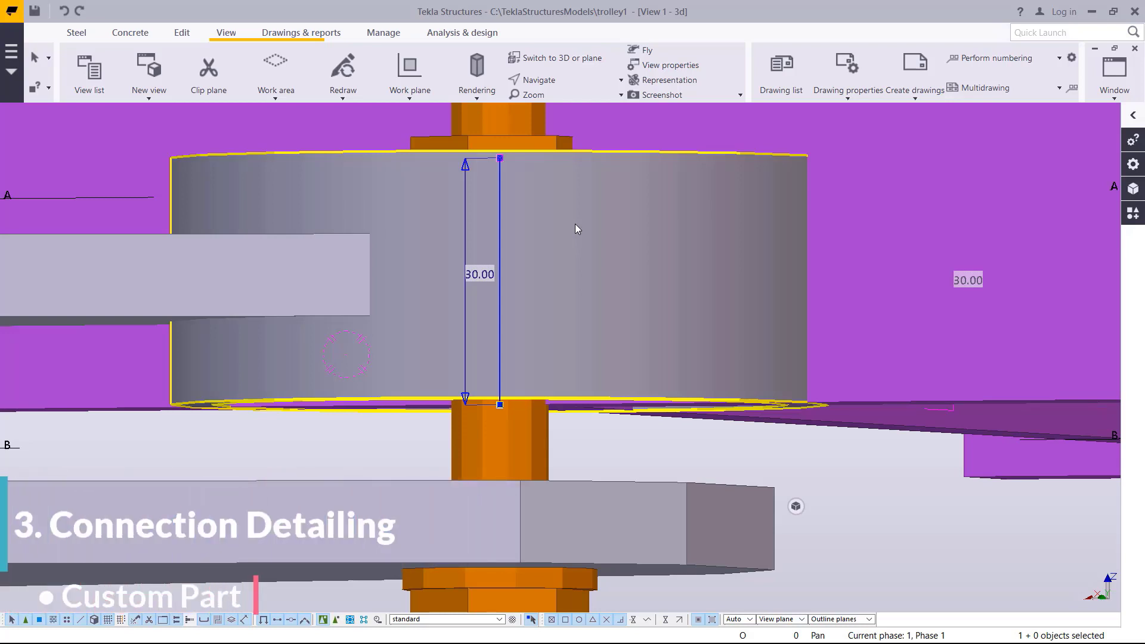
right_click(576, 228)
mouse_move(652, 344)
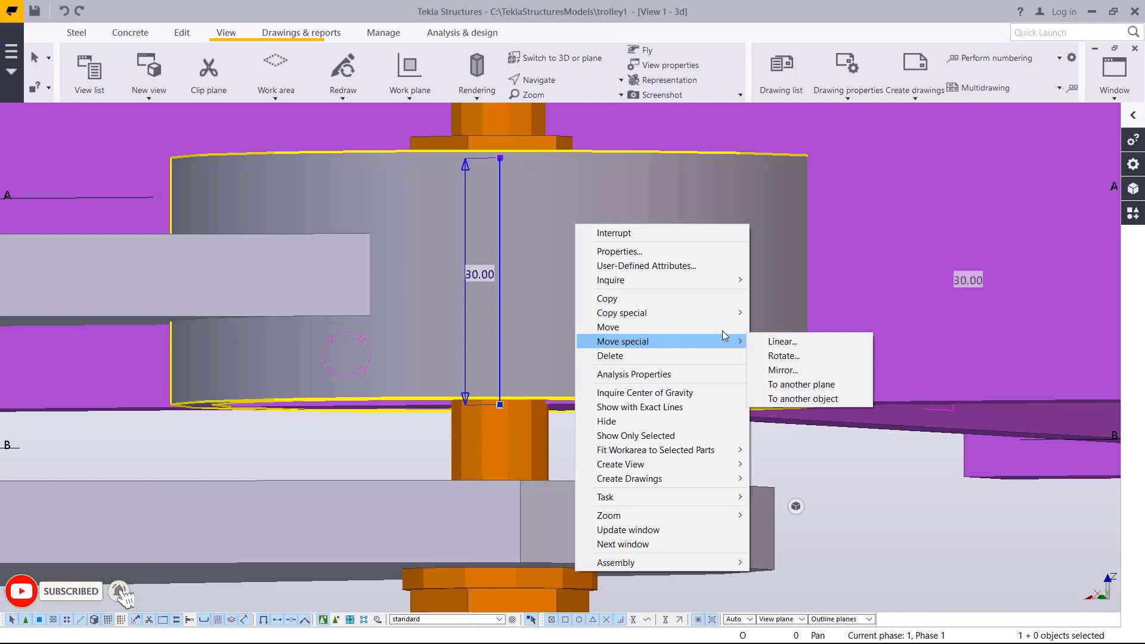
Choose a linear move for the cylinder with dX 0, dY 0 and dZ -1.
left_click(781, 342)
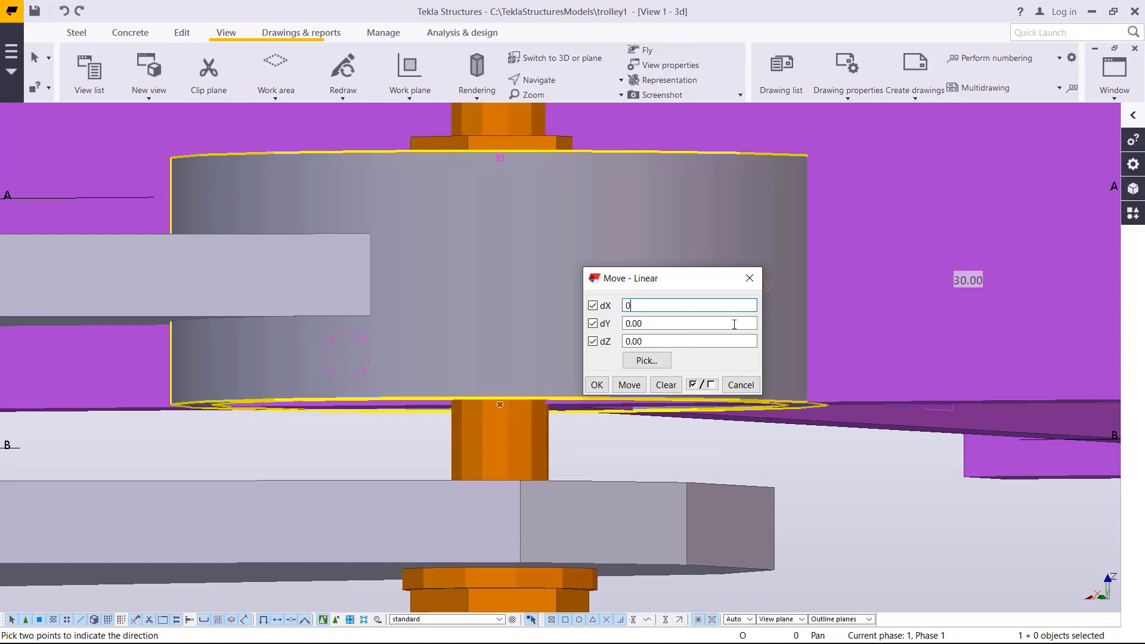
left_click(626, 341)
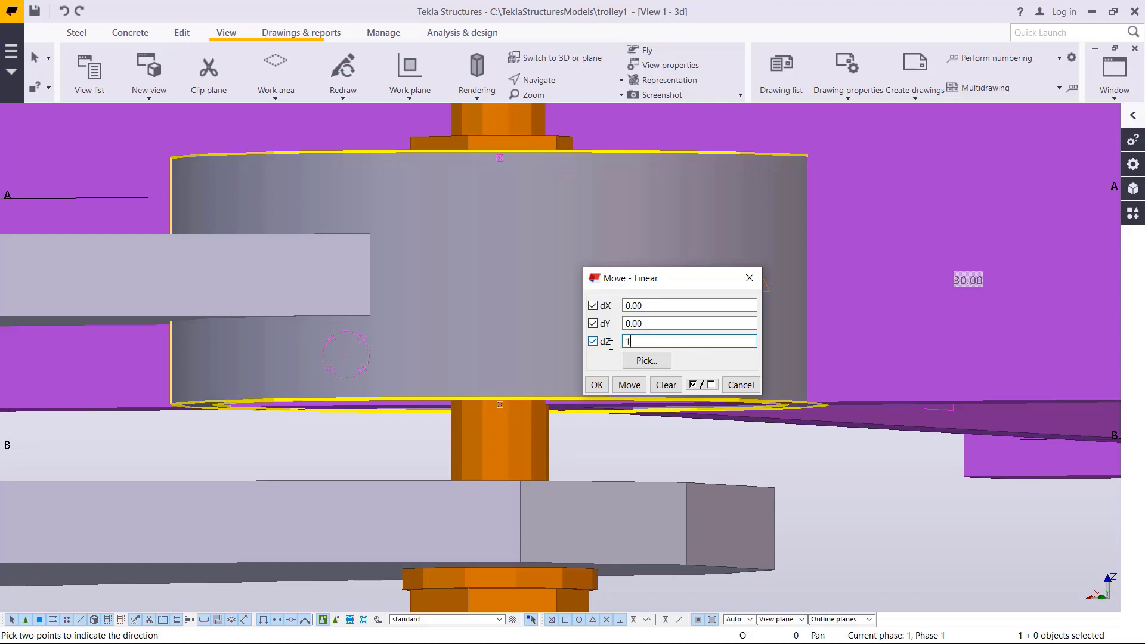
type("1")
key("BackSpace")
type("2")
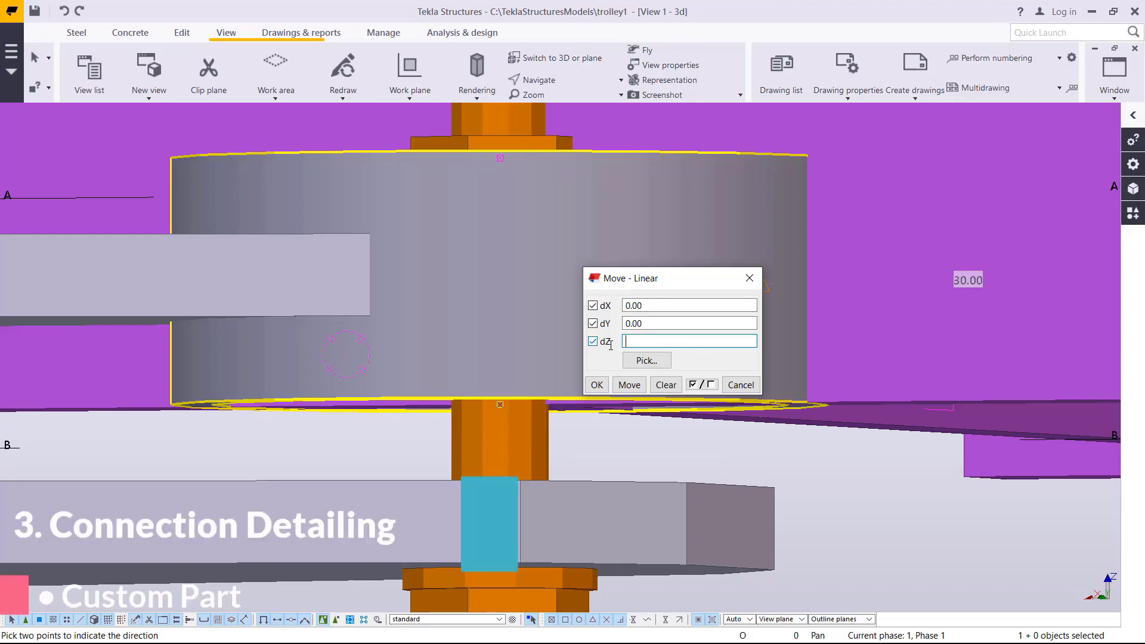
key("BackSpace")
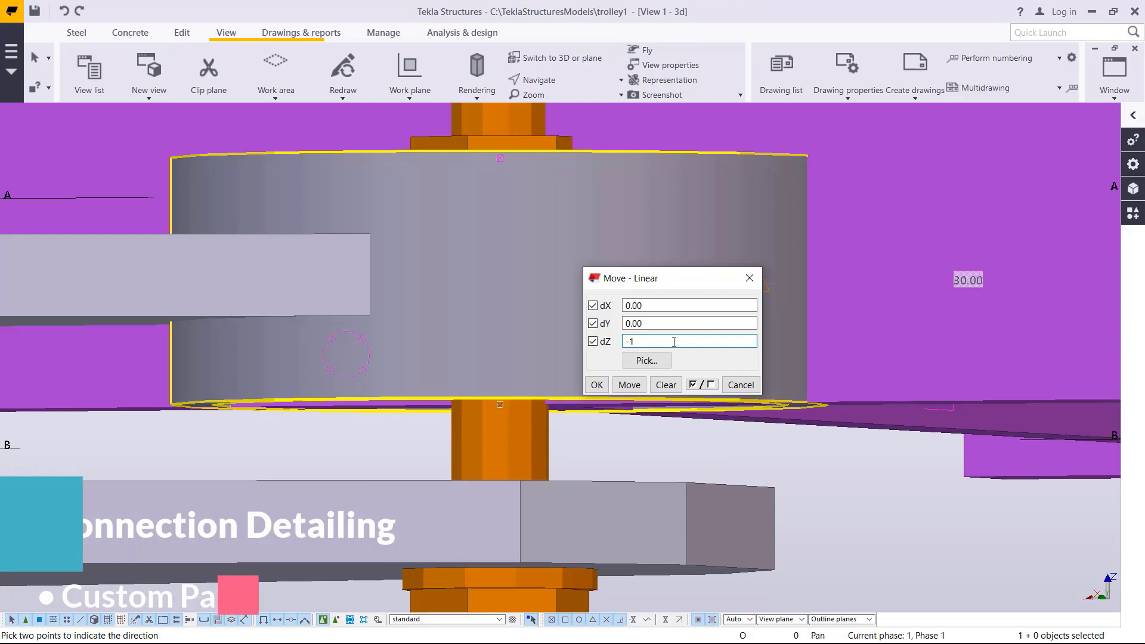
Apply the -1 Z move five times, then close the linear move dialog.
left_click(629, 385)
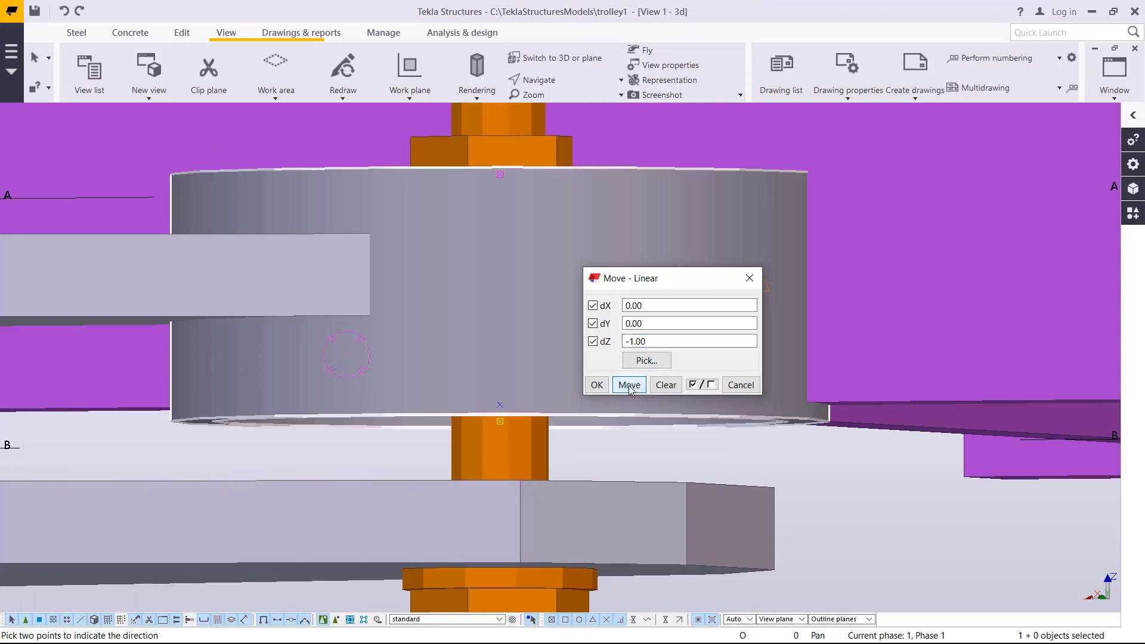
left_click(629, 385)
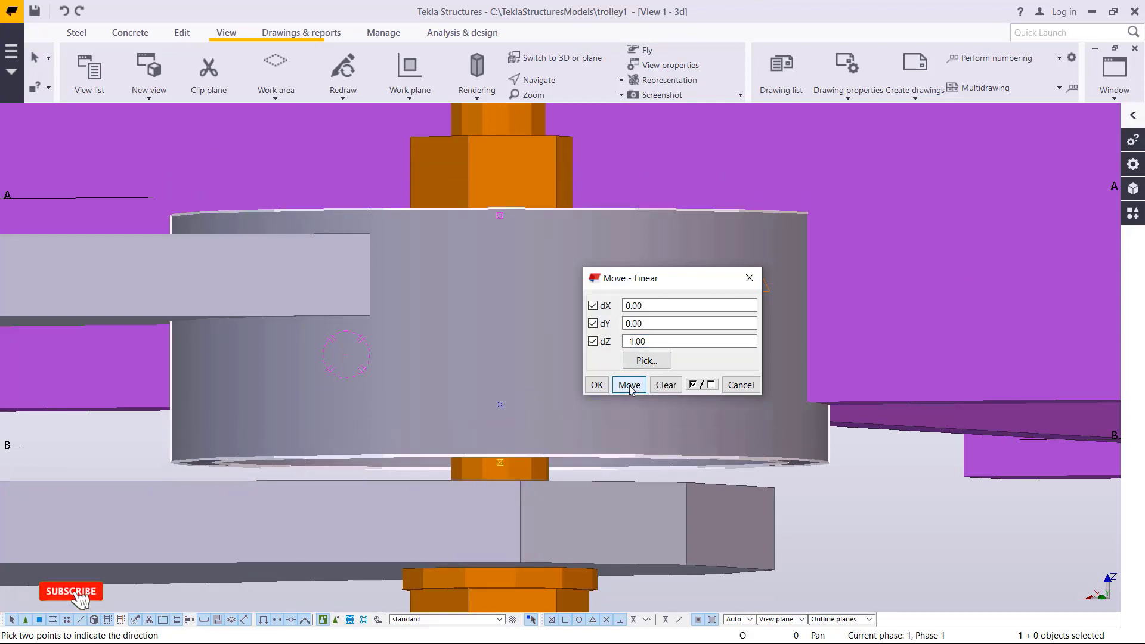
left_click(629, 385)
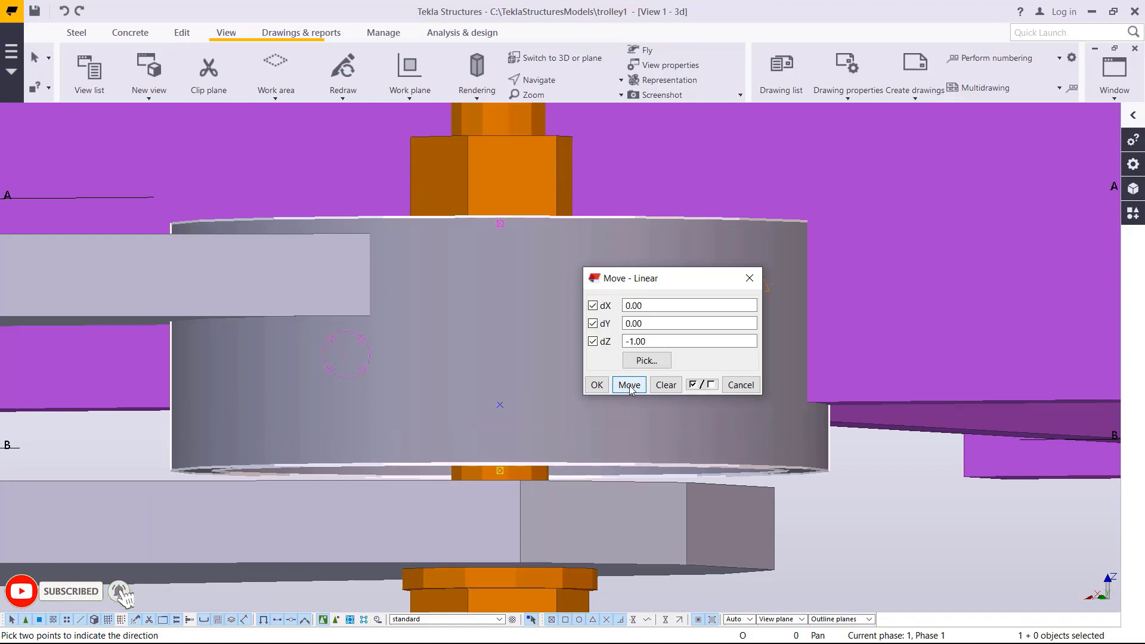
left_click(629, 385)
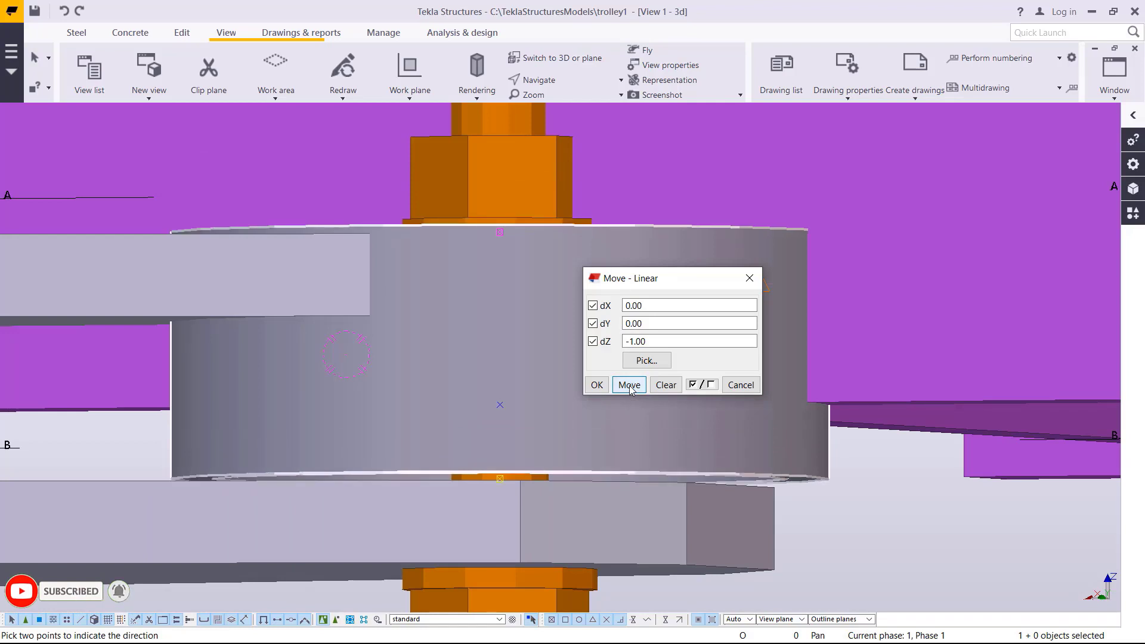
left_click(629, 385)
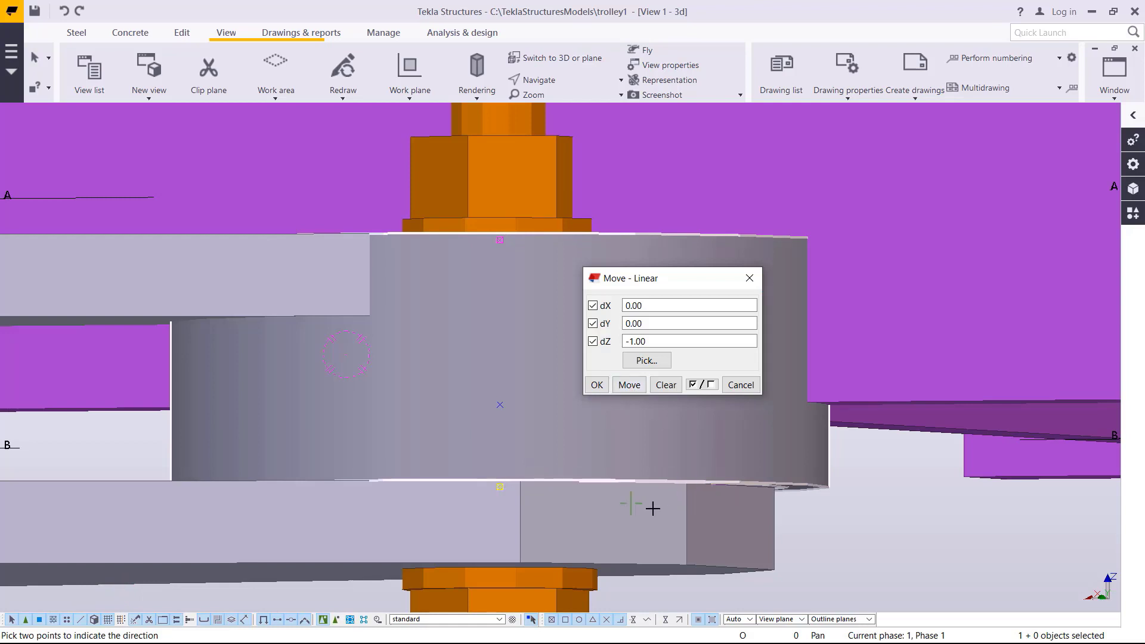
left_click(597, 385)
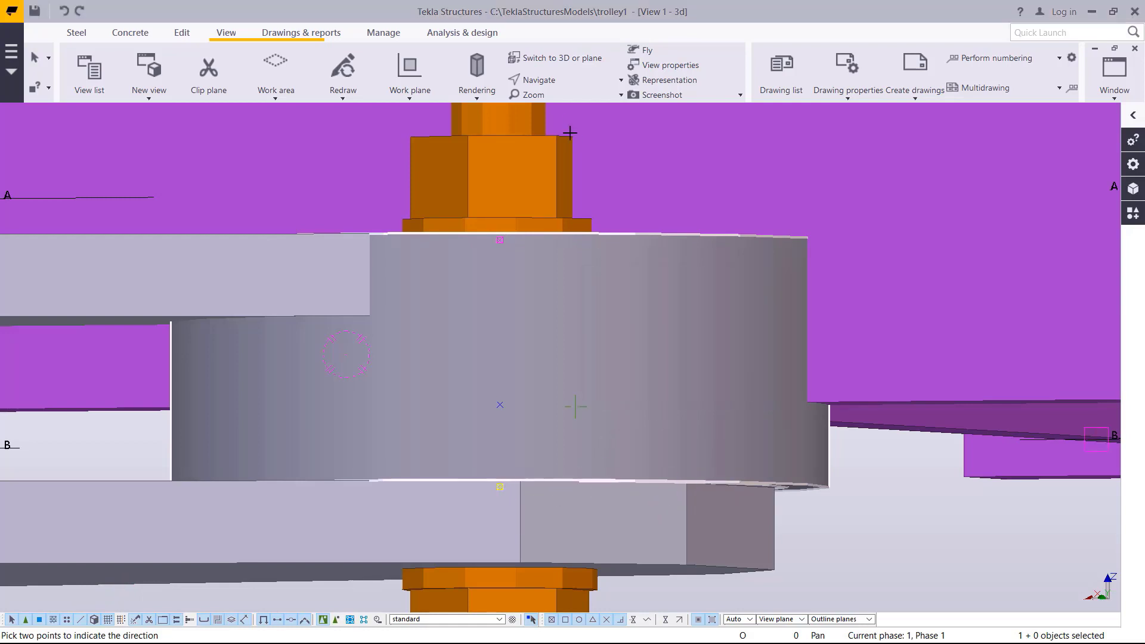
left_click(560, 80)
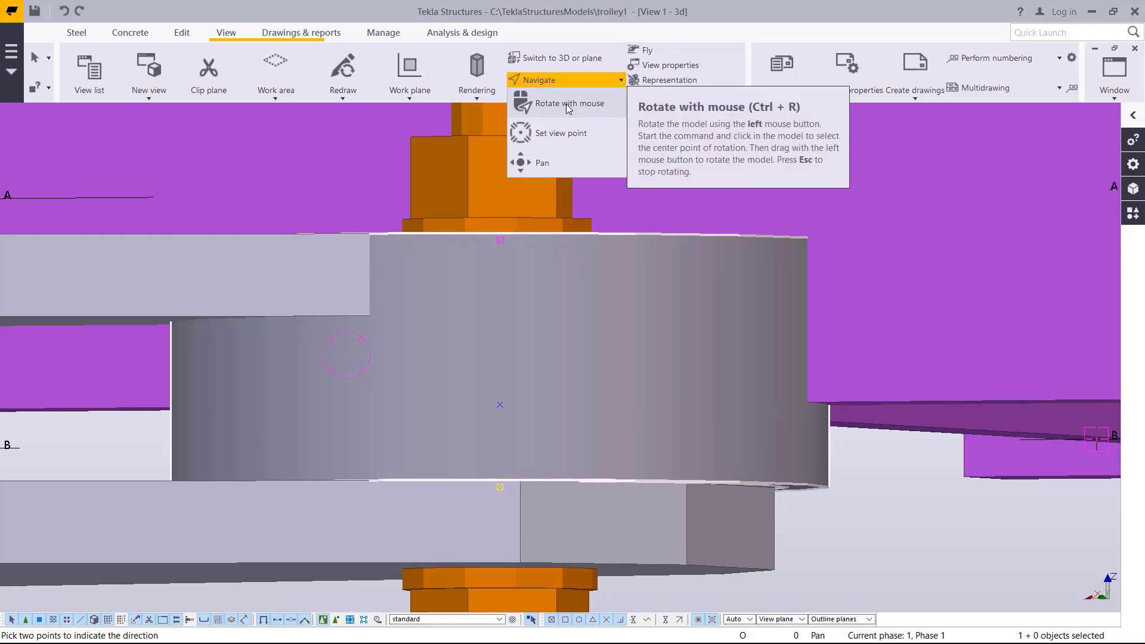
left_click(567, 104)
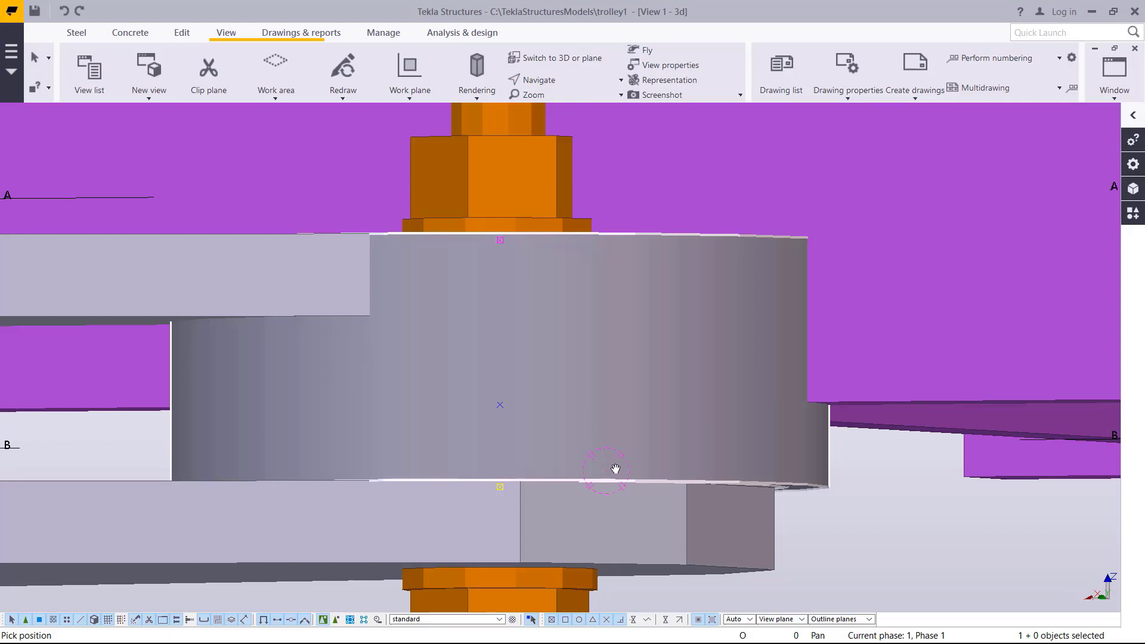
left_click_drag(611, 470, 573, 473)
right_click(533, 329)
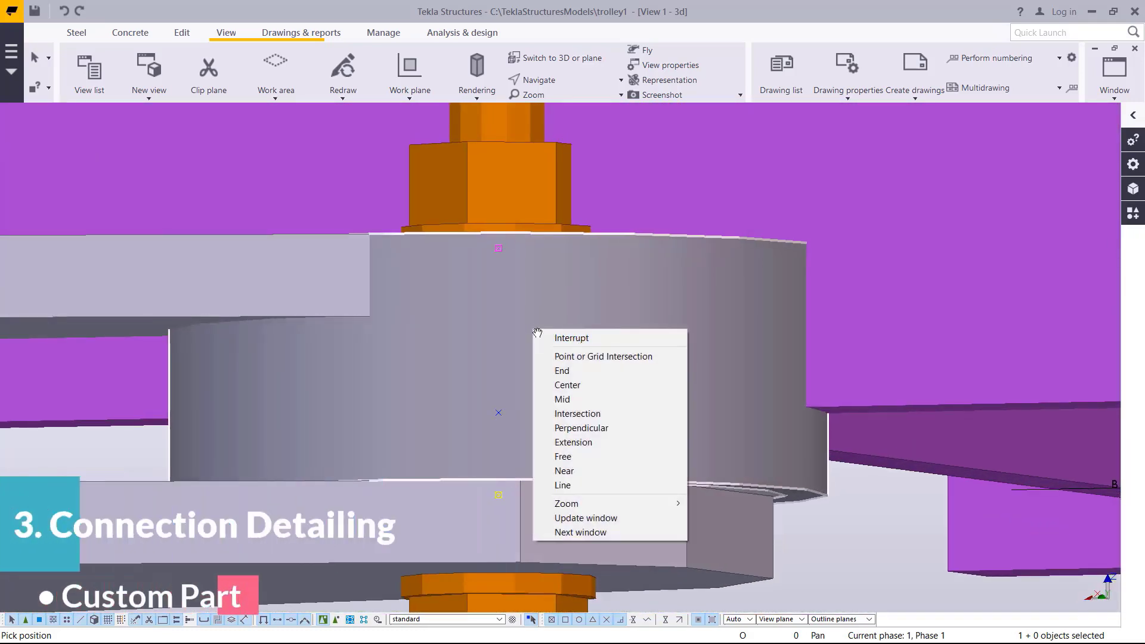
left_click(581, 301)
left_click(500, 285)
key("Escape")
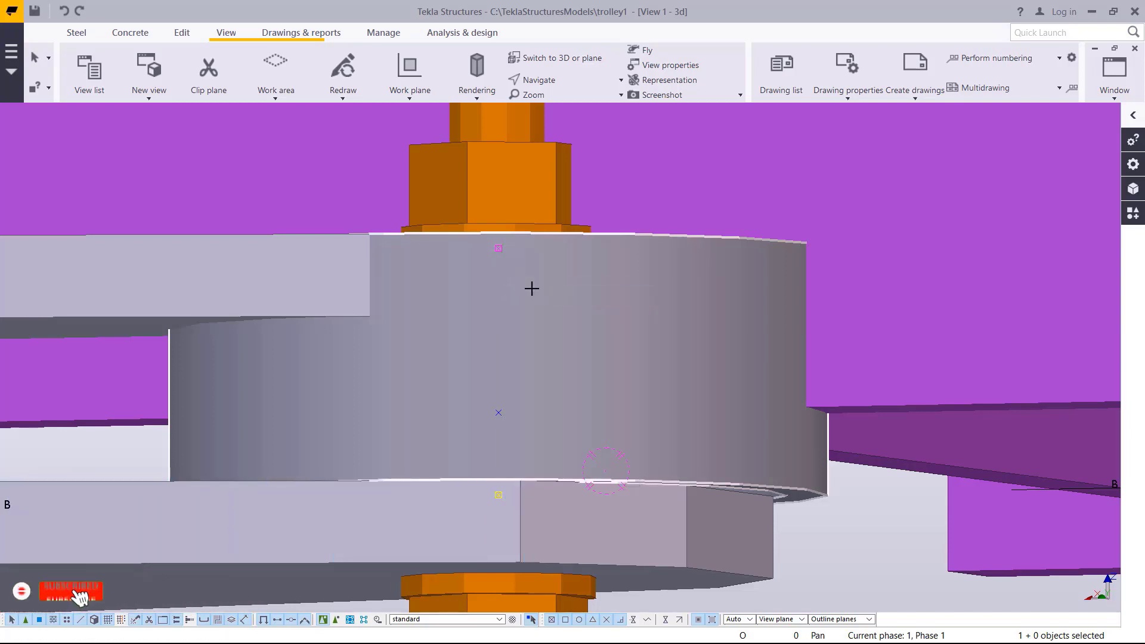
left_click(880, 510)
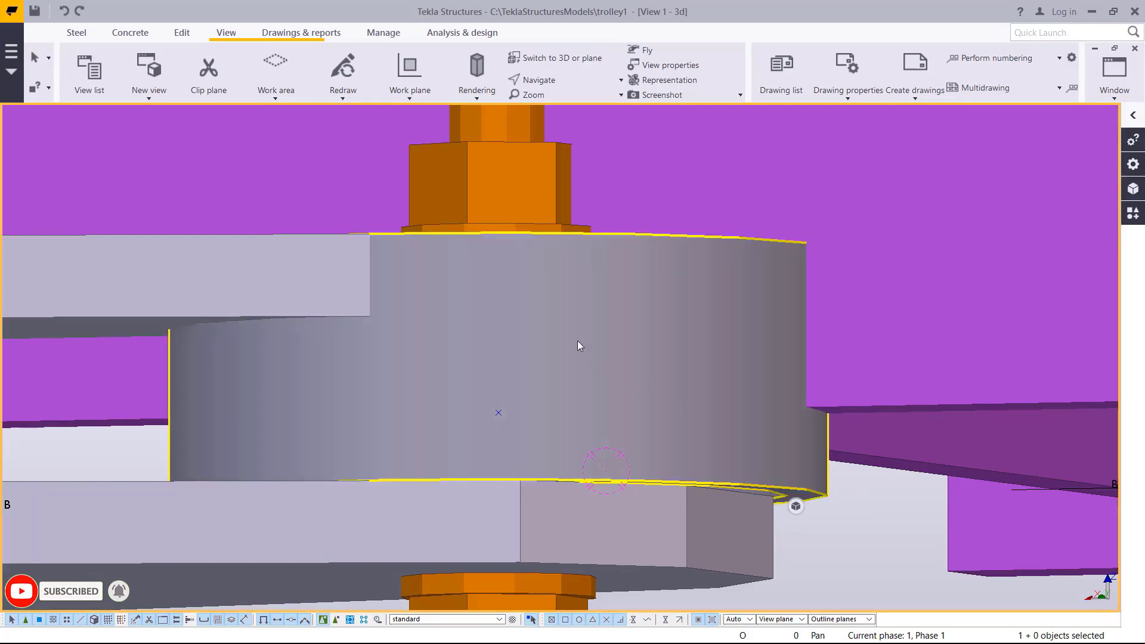
Open the tube column's position settings and apply a top level of 15.
double_click(577, 341)
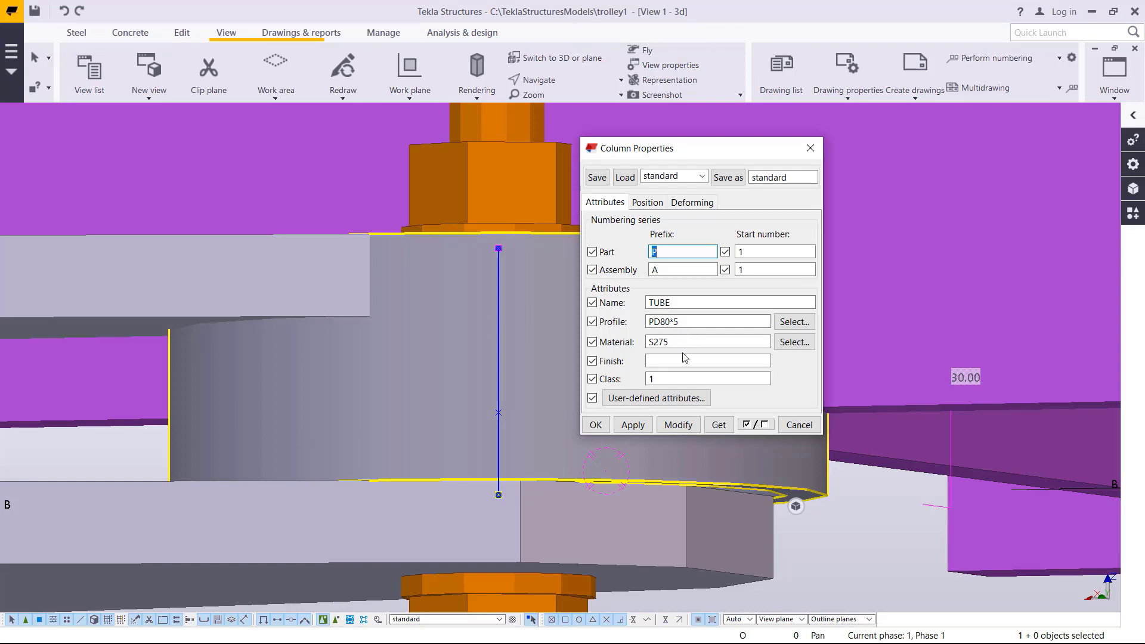
left_click(647, 202)
left_click(681, 314)
left_click_drag(681, 314, 655, 314)
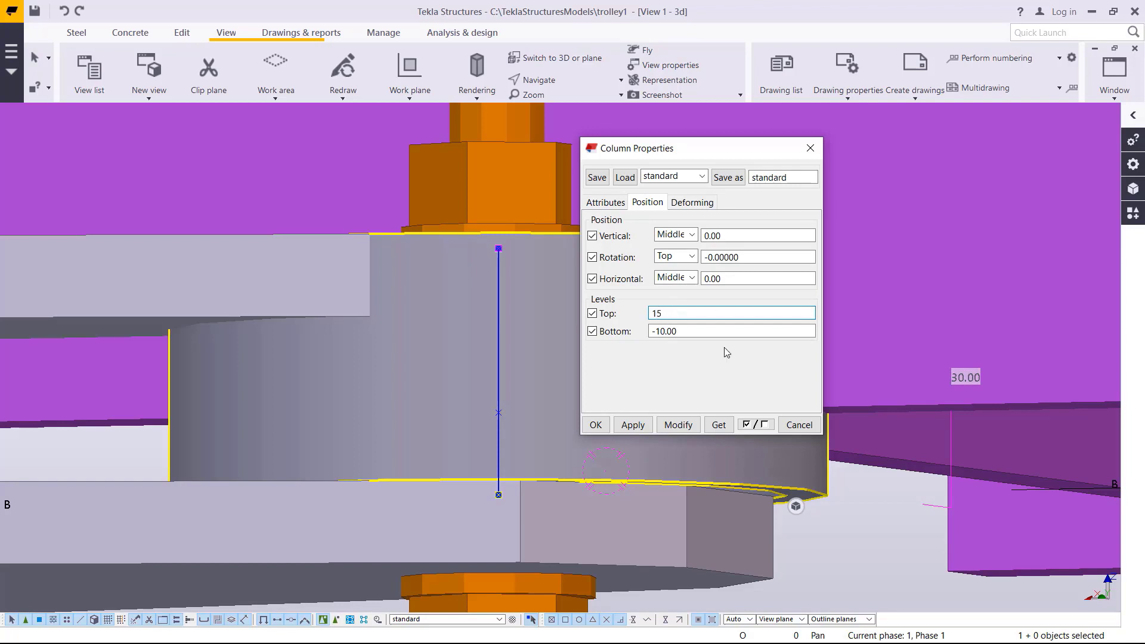
left_click(680, 424)
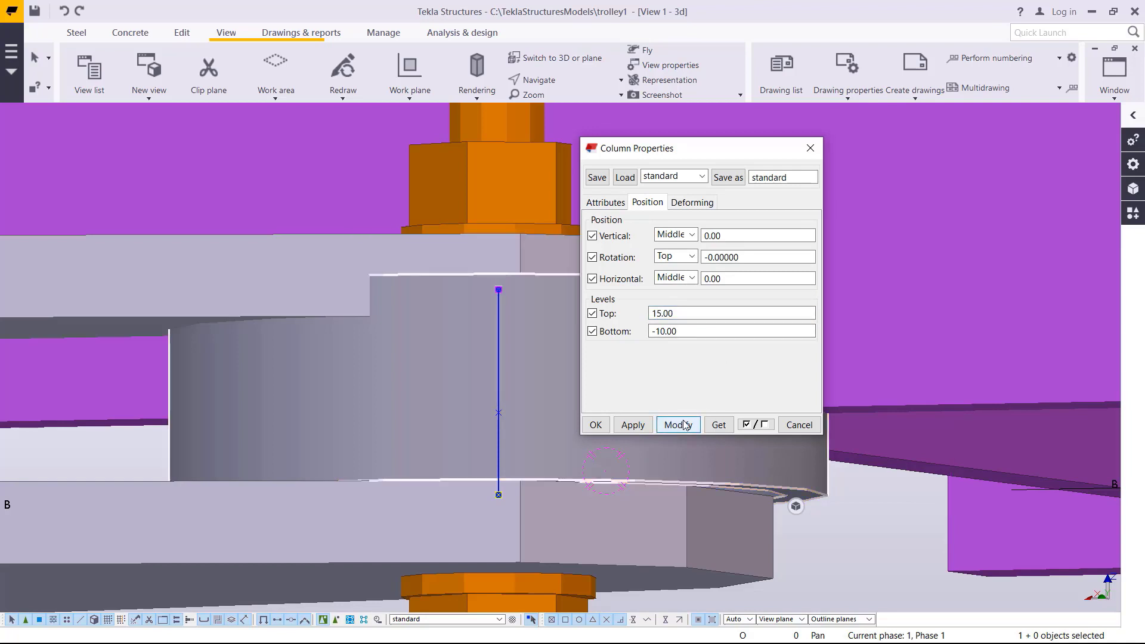
Adjust the top level to 12, then 10 with bottom -10, and close the properties.
left_click_drag(686, 314, 656, 315)
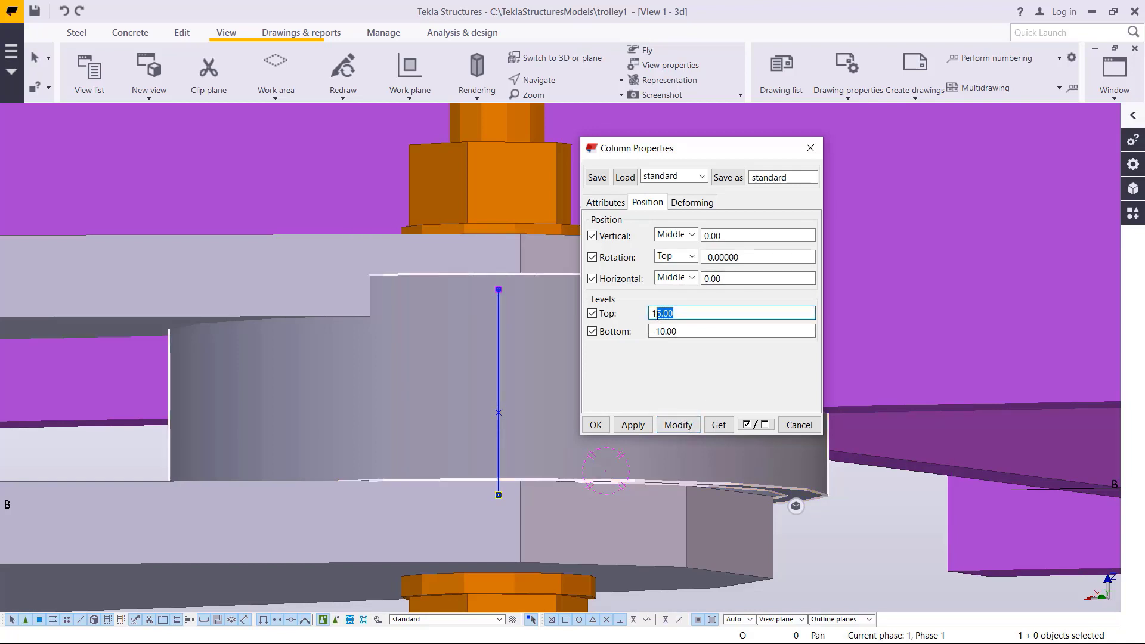
type("2")
left_click(678, 424)
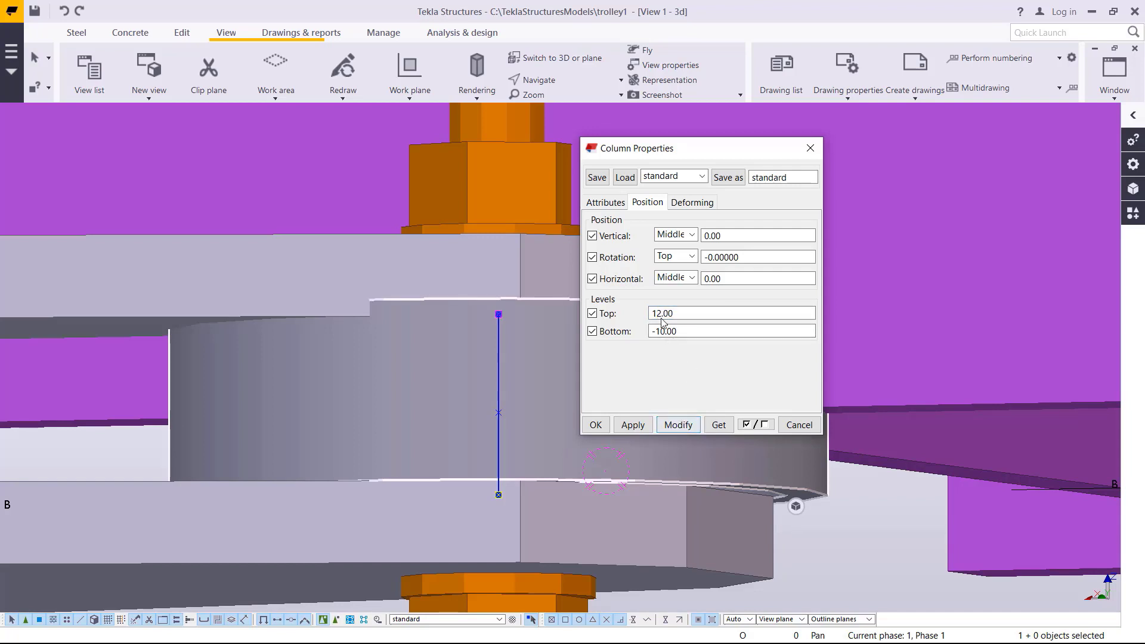
left_click_drag(673, 313, 661, 313)
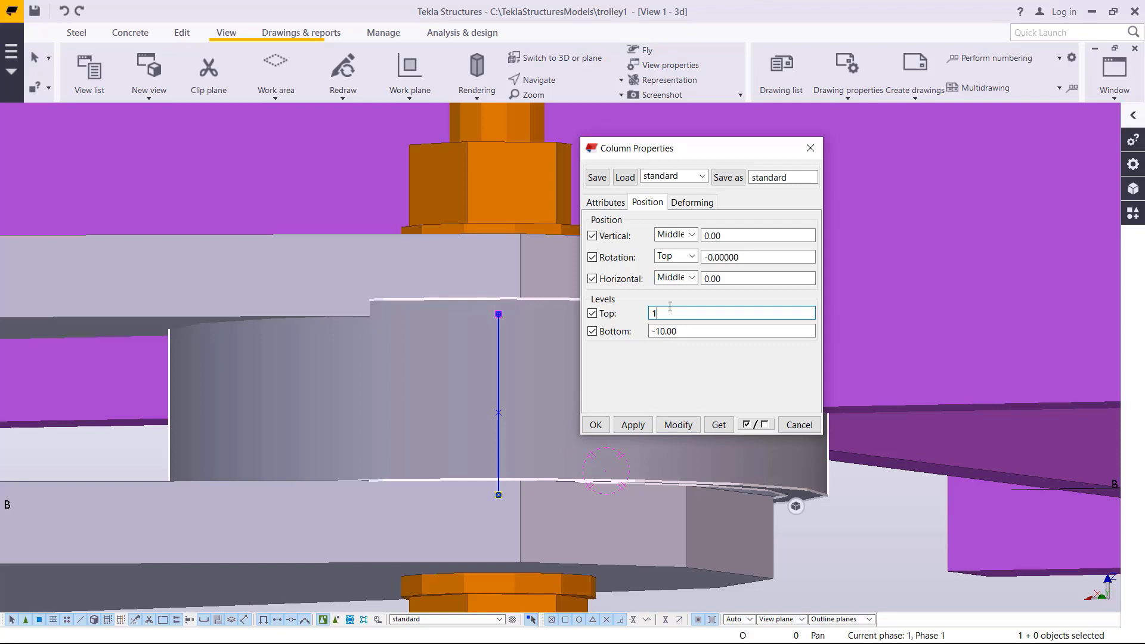
type("0")
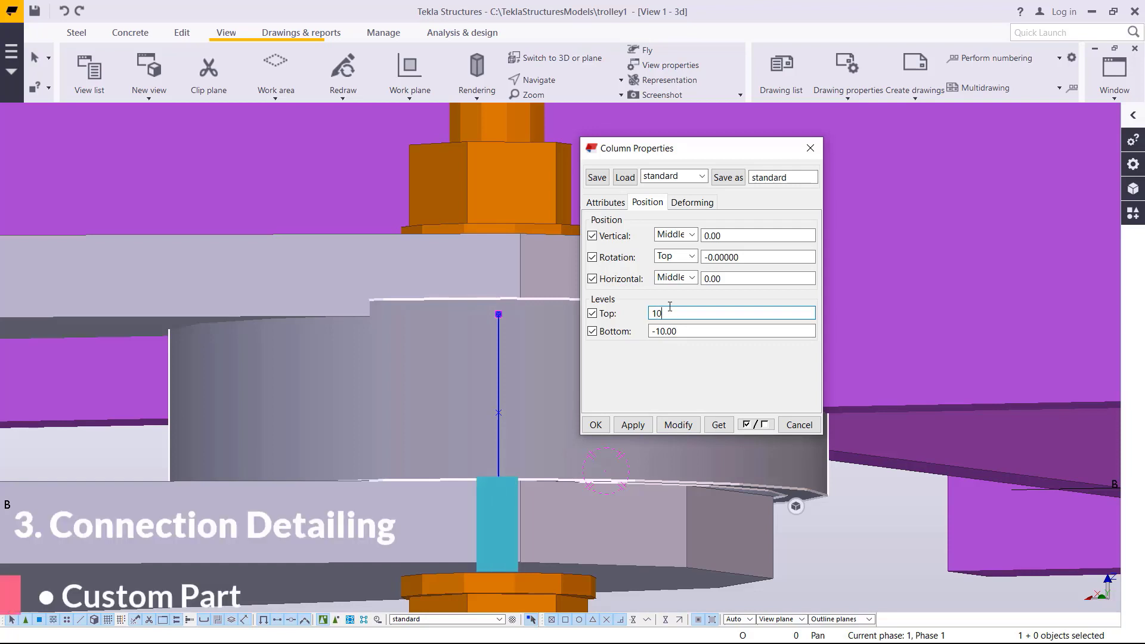
left_click(679, 425)
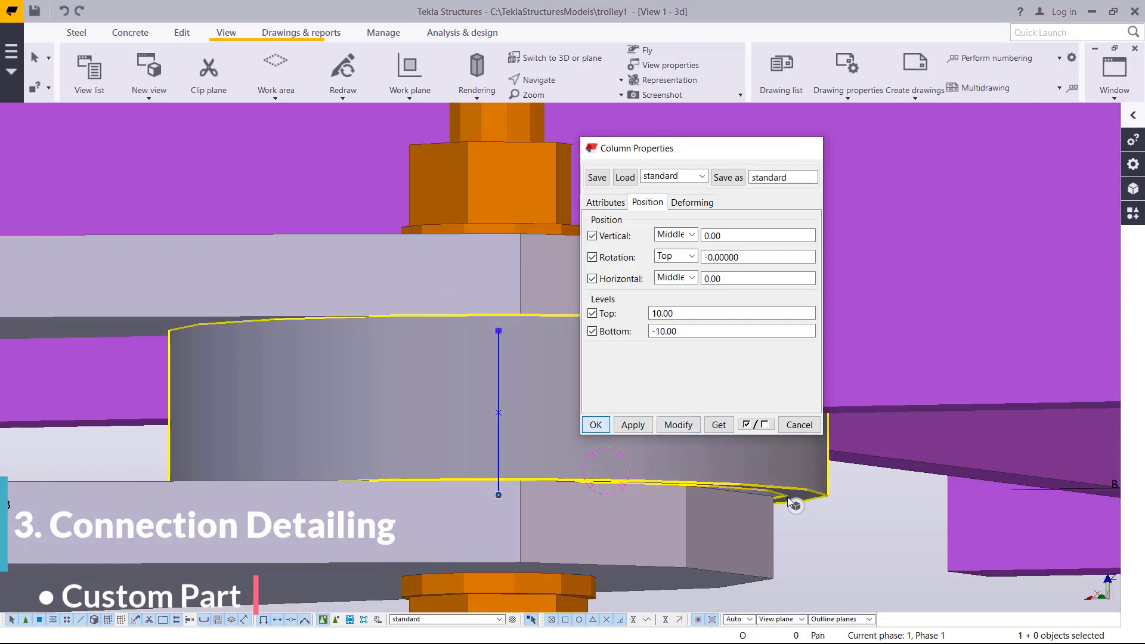
left_click(595, 424)
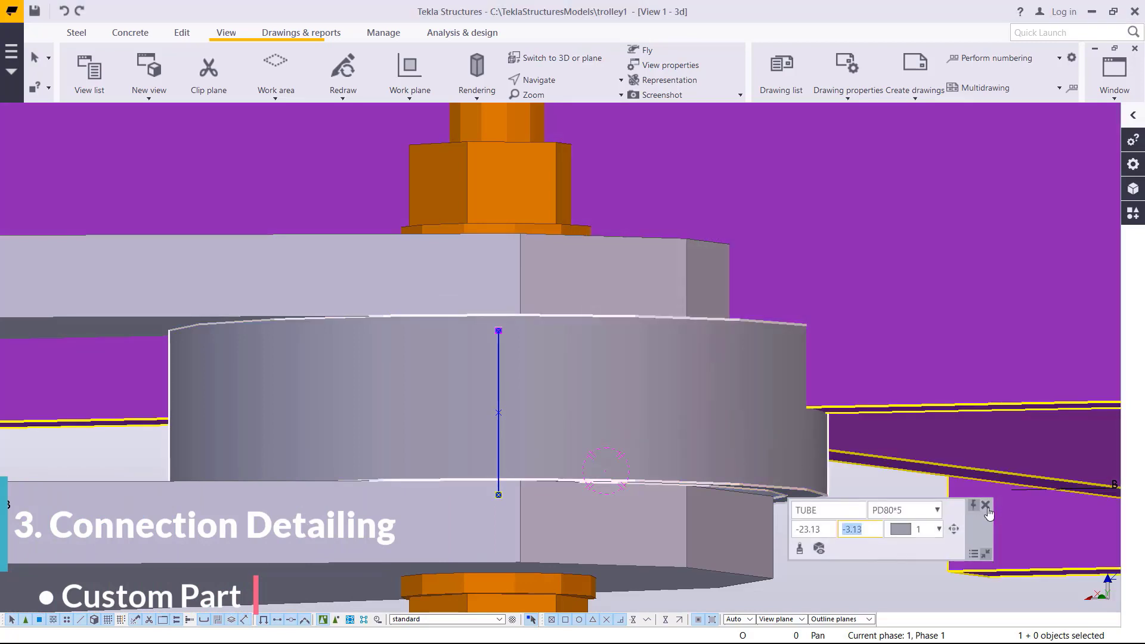
left_click(986, 506)
Orbit the model around the bolted bracket and the nearby column.
left_click(885, 535)
left_click(549, 79)
left_click(561, 108)
left_click_drag(572, 355, 542, 325)
scroll(677, 270, "down", 5)
left_click_drag(677, 270, 823, 378)
scroll(608, 281, "up", 5)
scroll(649, 301, "down", 4)
left_click_drag(650, 302, 646, 327)
scroll(646, 327, "down", 2)
right_click(847, 241)
left_click(874, 247)
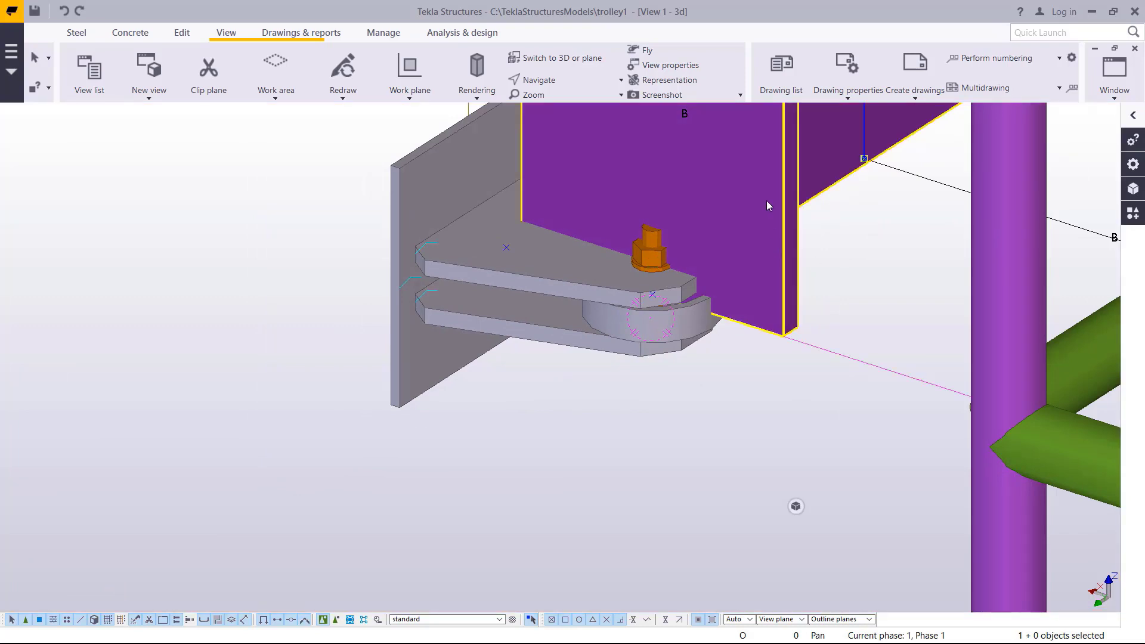
Delete the selected purple member, then check the top and lower gusset plates.
key("Delete")
scroll(470, 399, "down", 1)
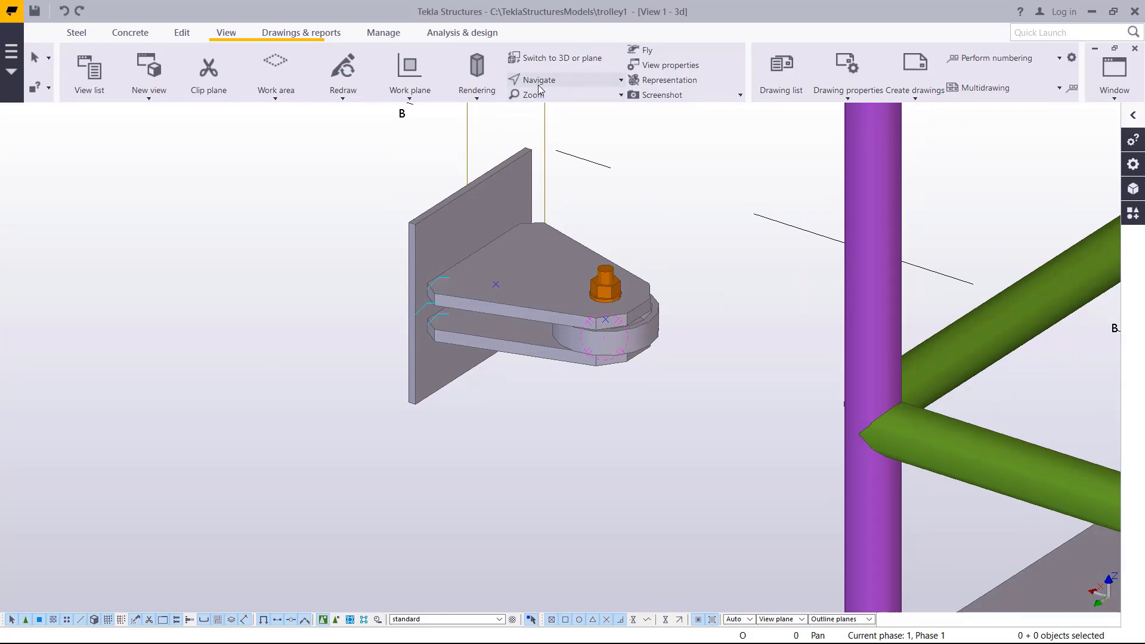
scroll(590, 271, "up", 3)
left_click(496, 275)
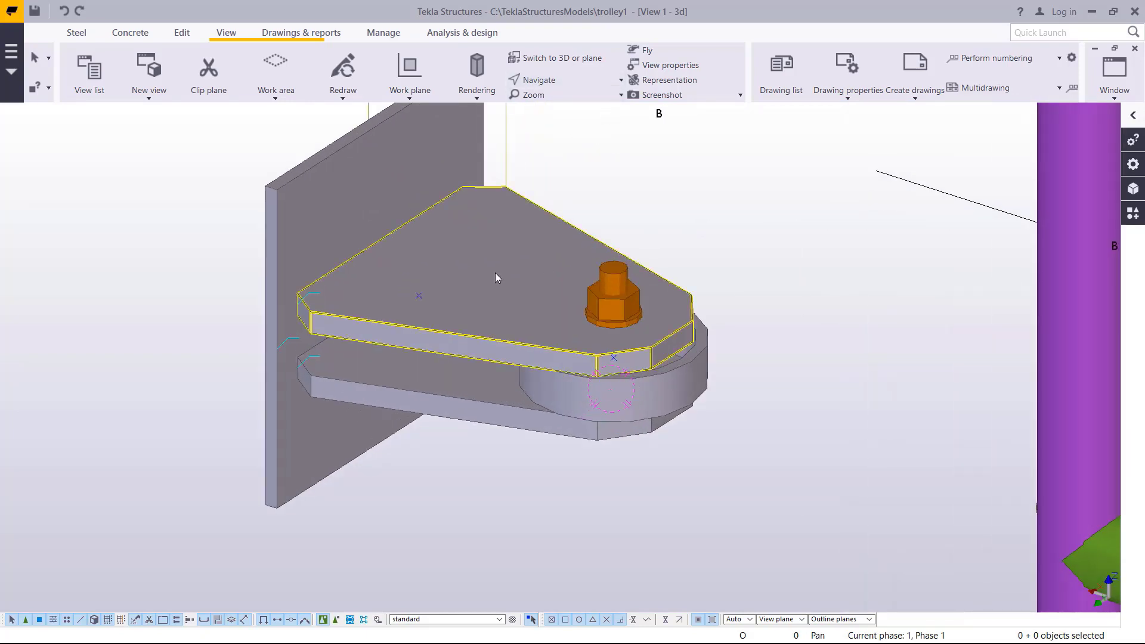
key("Escape")
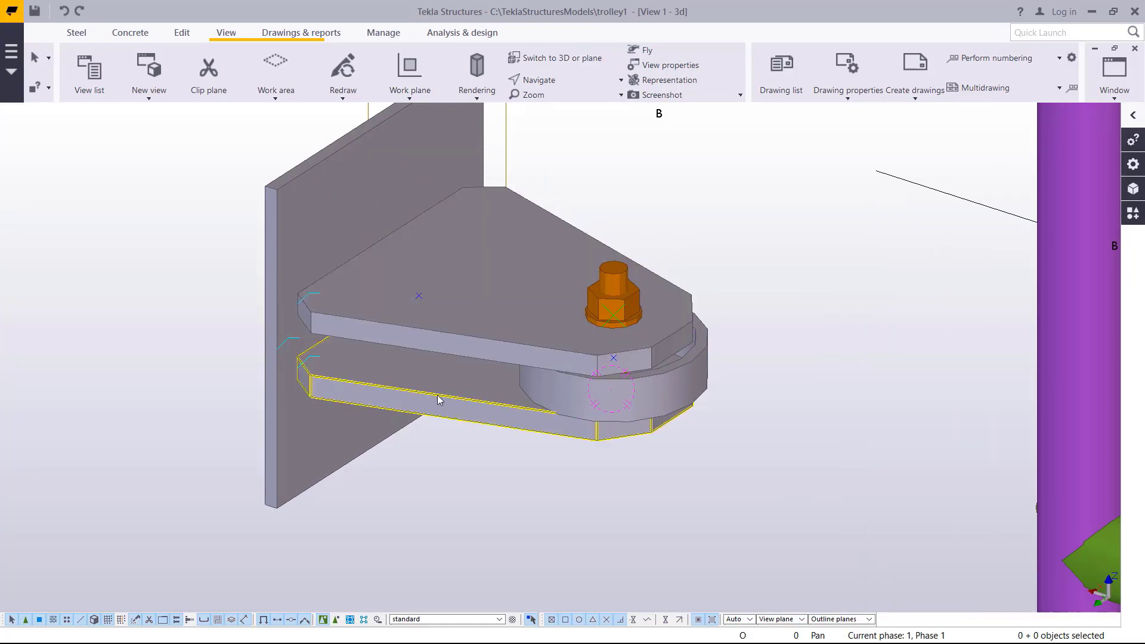
scroll(492, 334, "up", 5)
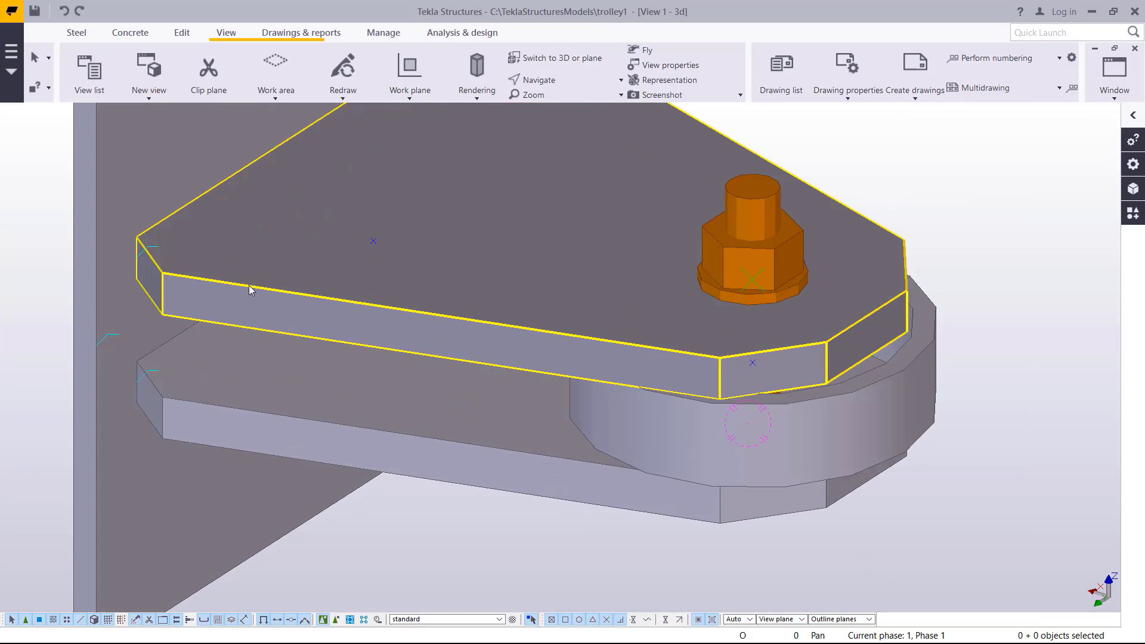
scroll(472, 332, "down", 3)
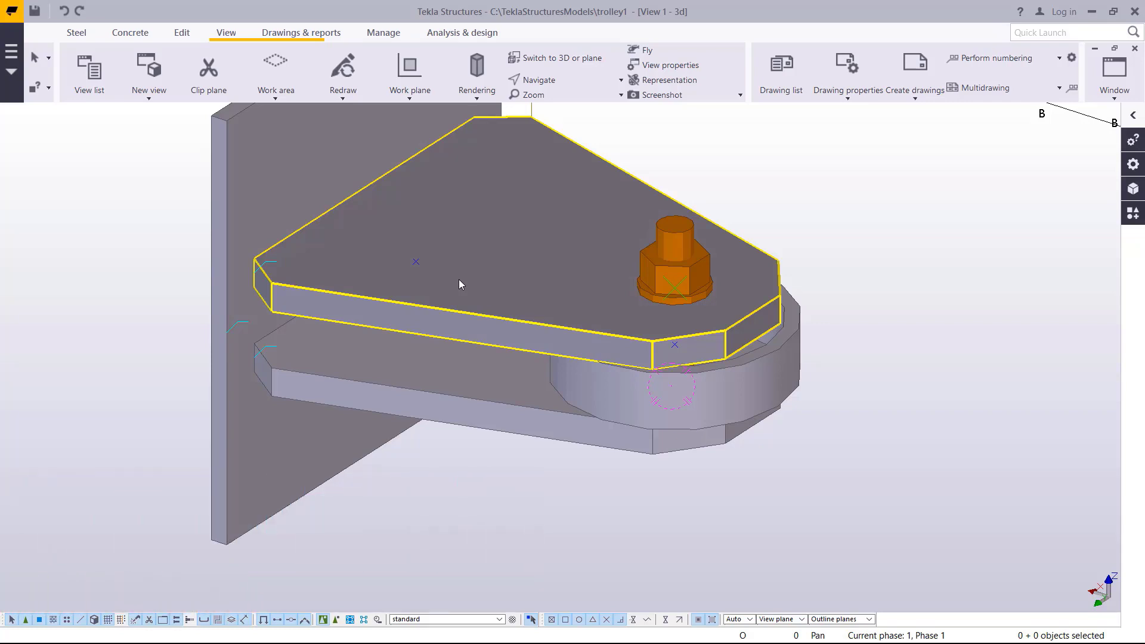
left_click(442, 392)
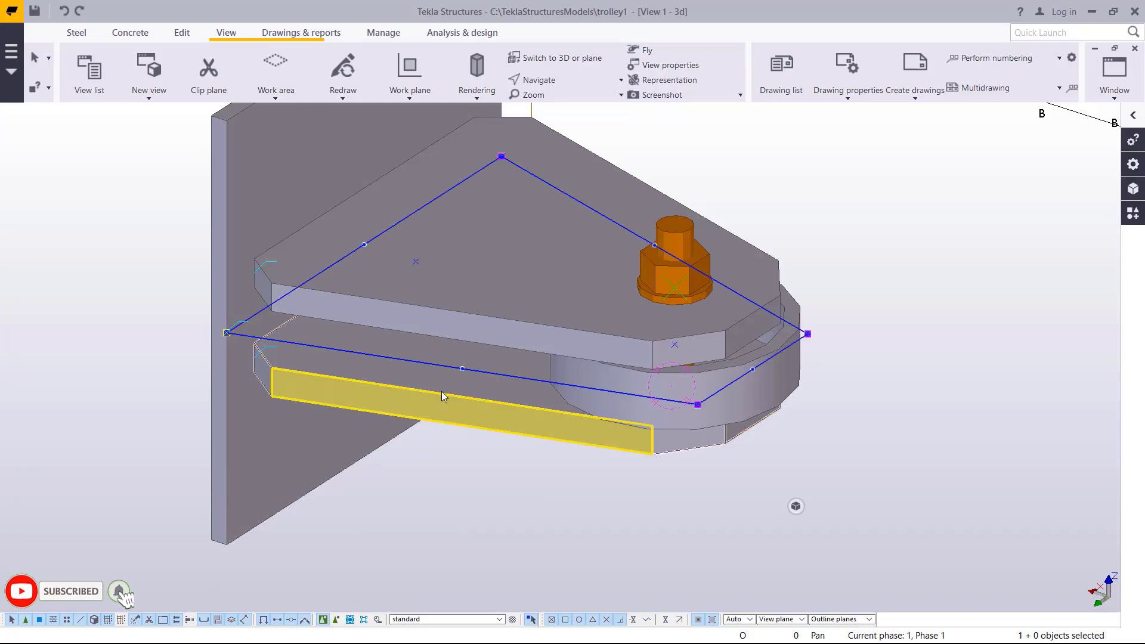
key("Escape")
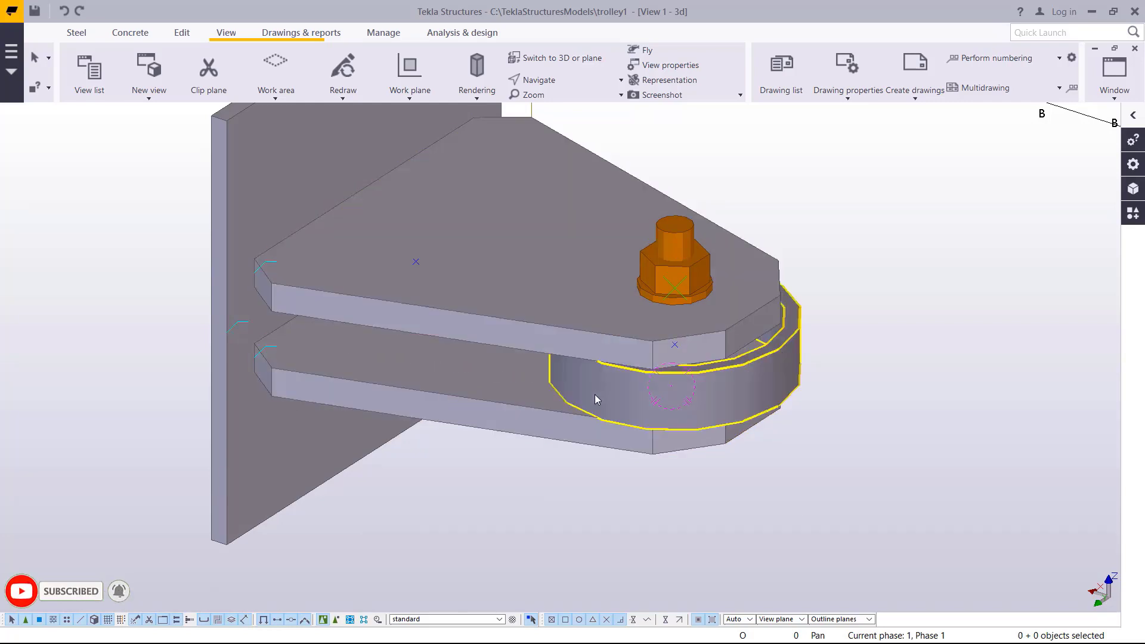
Hide the upper gusset plate, revealing the cylinder ring with its 20.00 dimension.
scroll(620, 394, "down", 3)
scroll(686, 400, "up", 3)
scroll(702, 410, "up", 5)
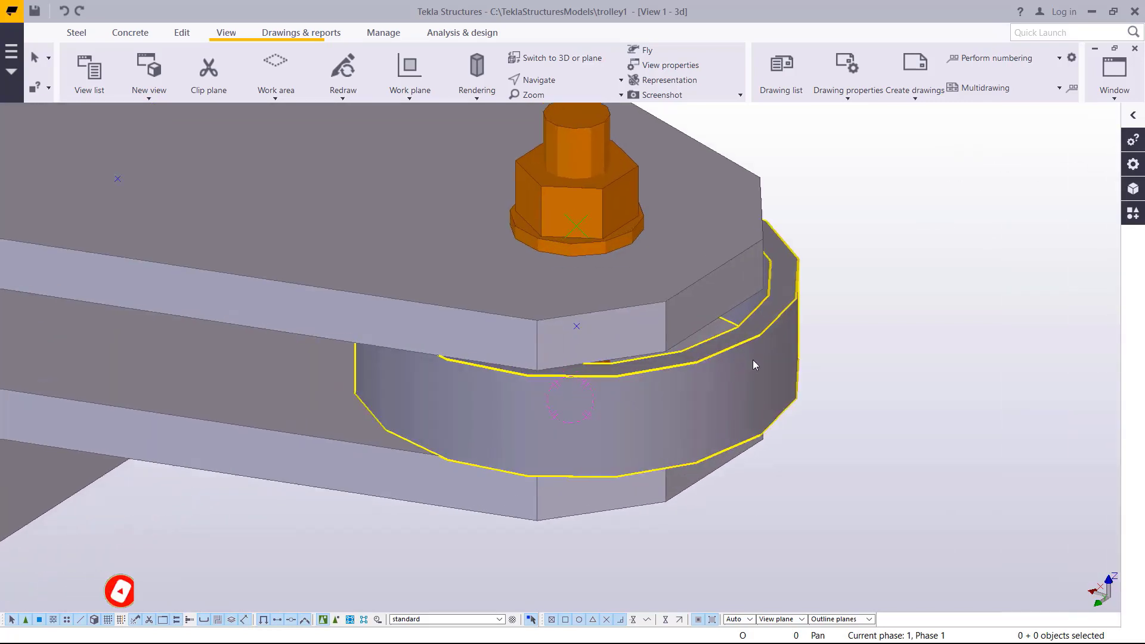
scroll(775, 282, "down", 3)
scroll(808, 329, "up", 3)
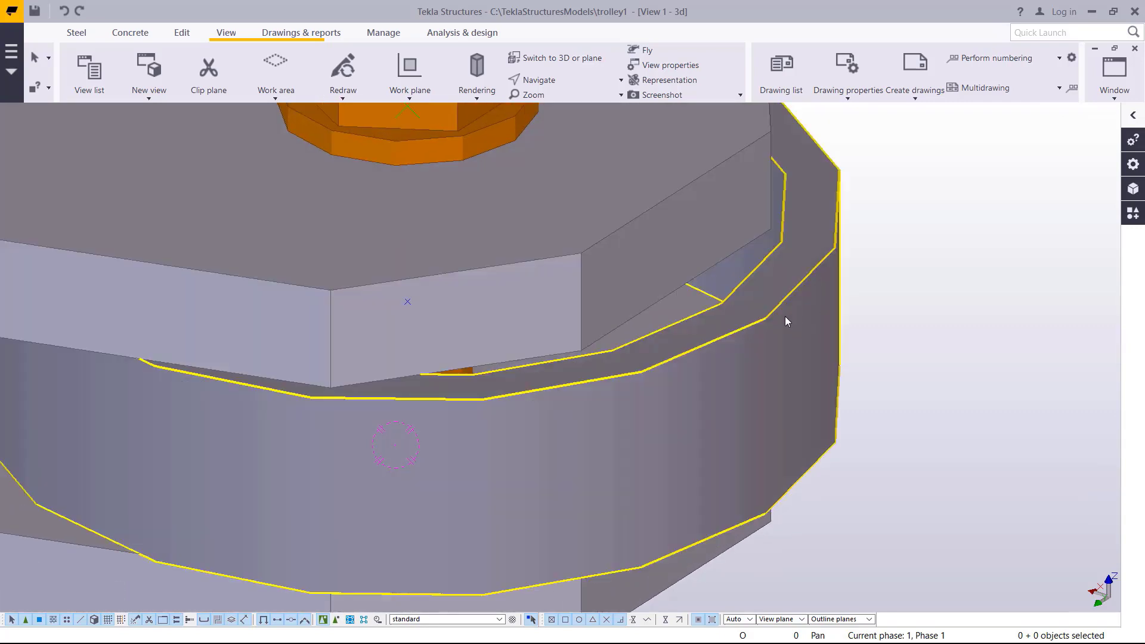
scroll(793, 304, "down", 3)
scroll(793, 296, "up", 1)
right_click(379, 232)
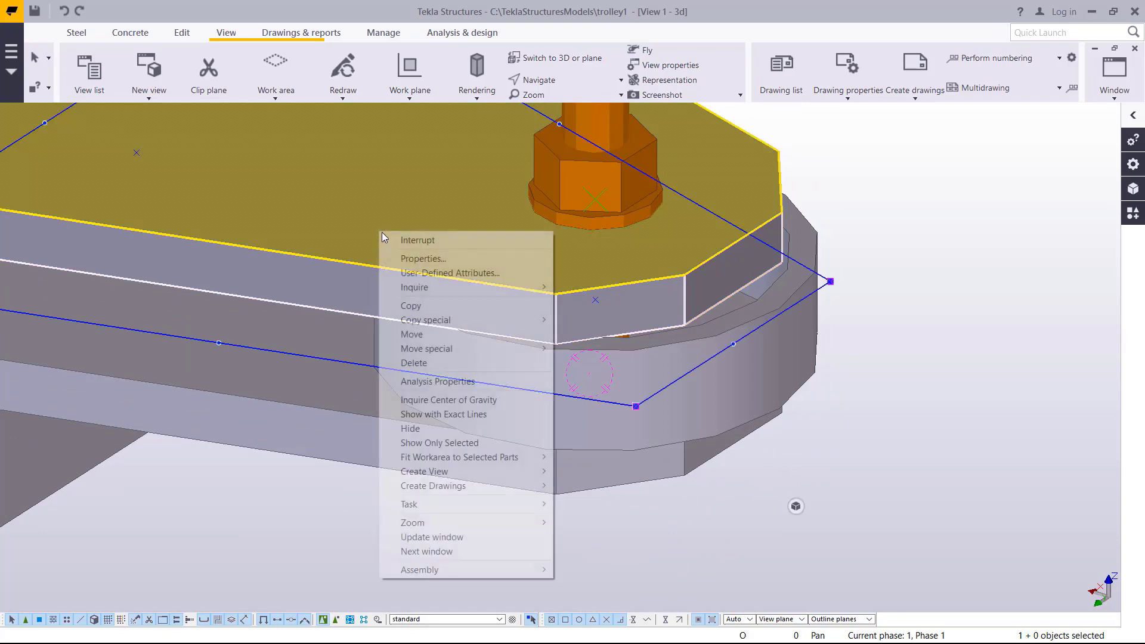
left_click(422, 429)
scroll(779, 183, "down", 1)
scroll(745, 203, "up", 3)
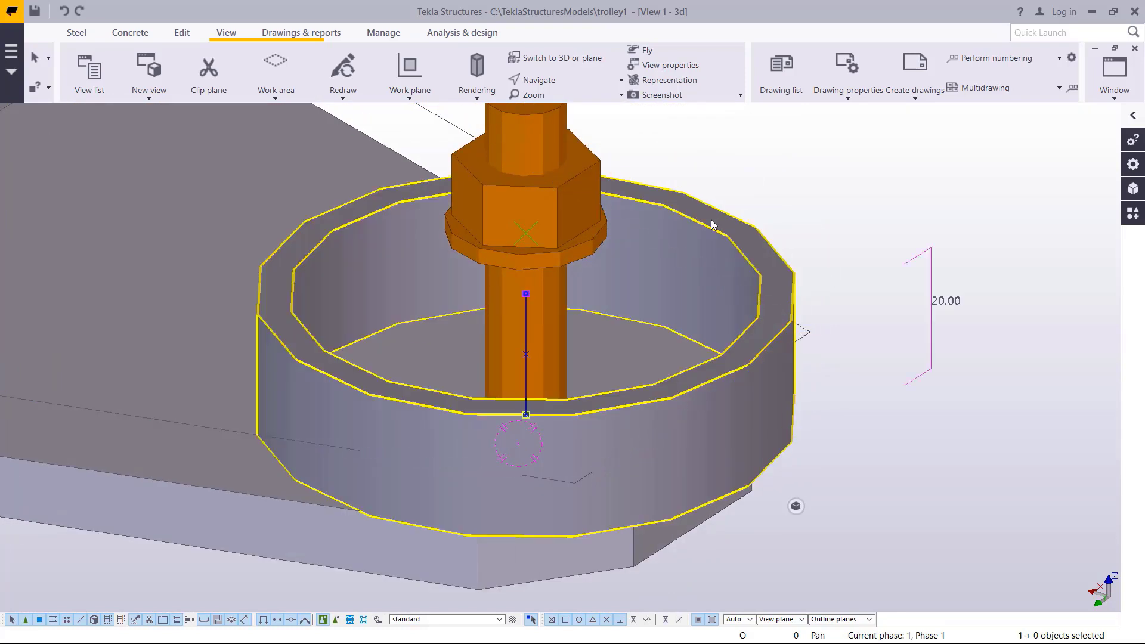
Try PD80*10 and then PD80*30 as the tube's profile.
double_click(711, 224)
scroll(229, 366, "down", 2)
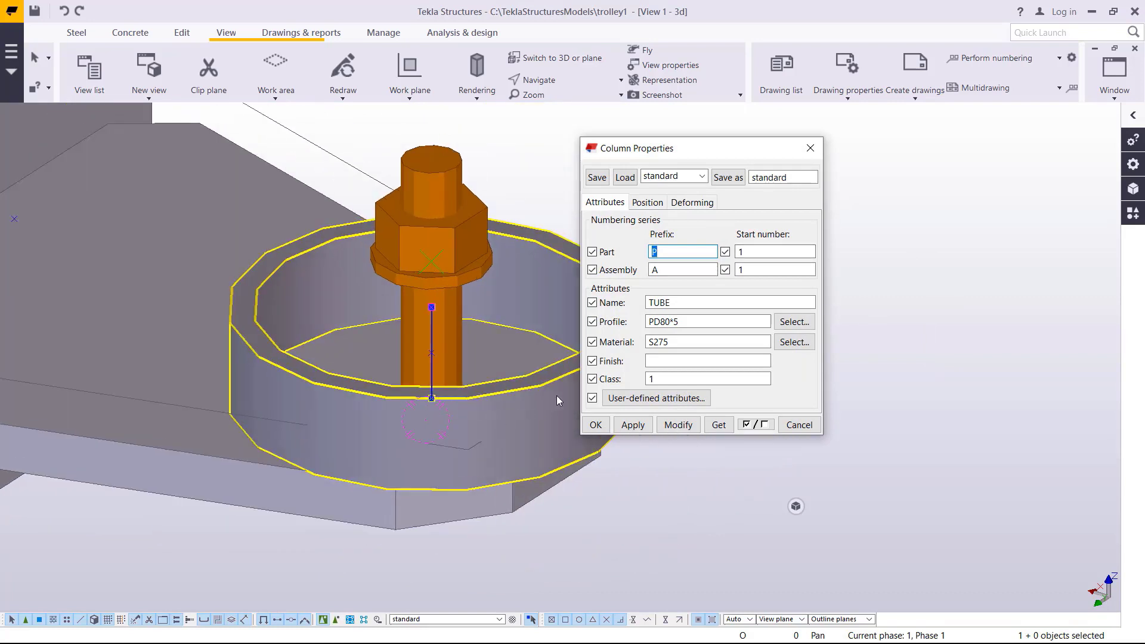
left_click(681, 322)
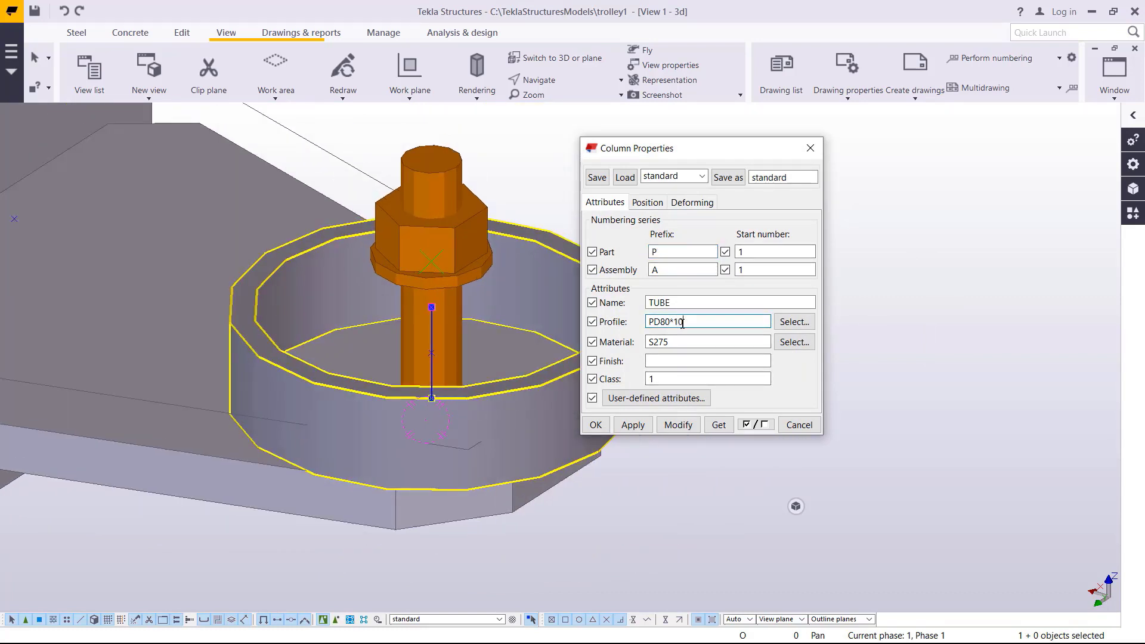
left_click(677, 424)
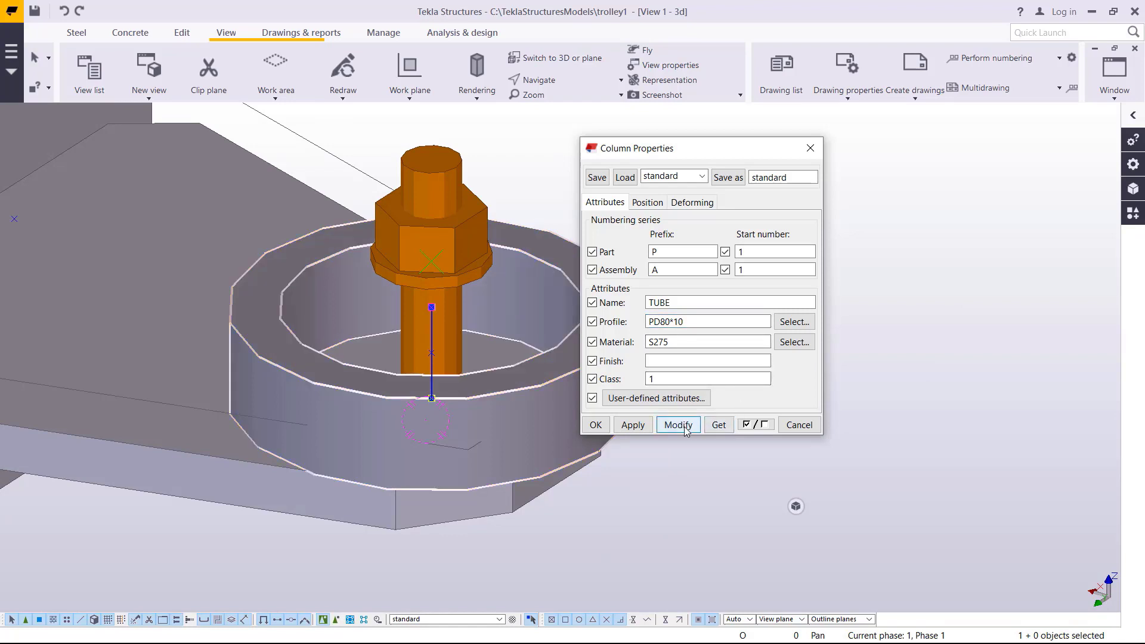
left_click_drag(683, 322, 675, 322)
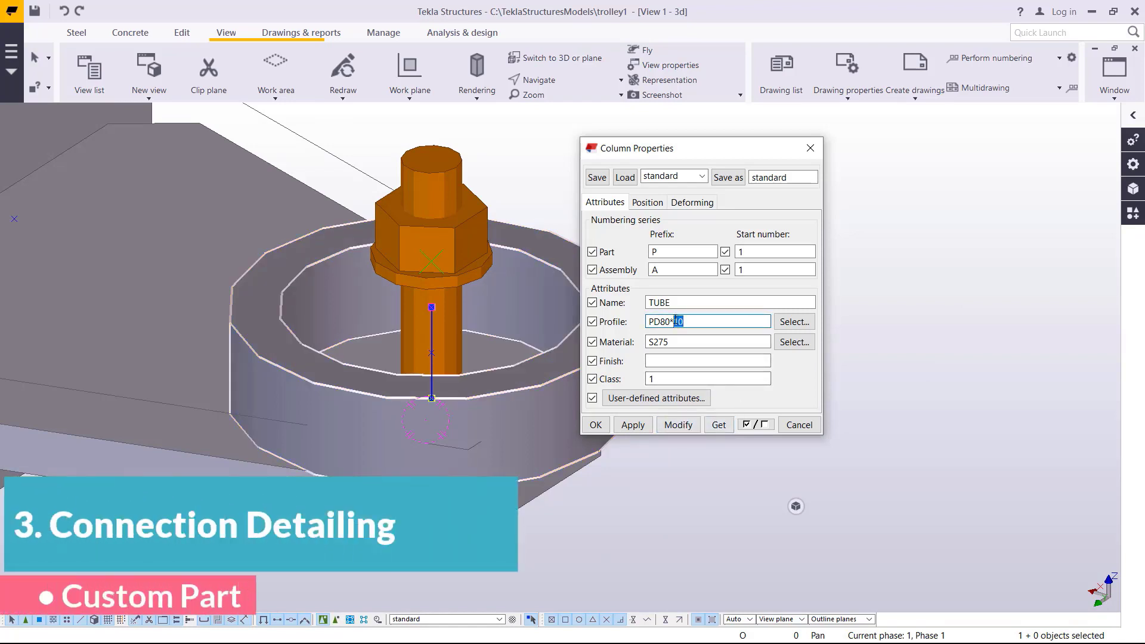
type("3")
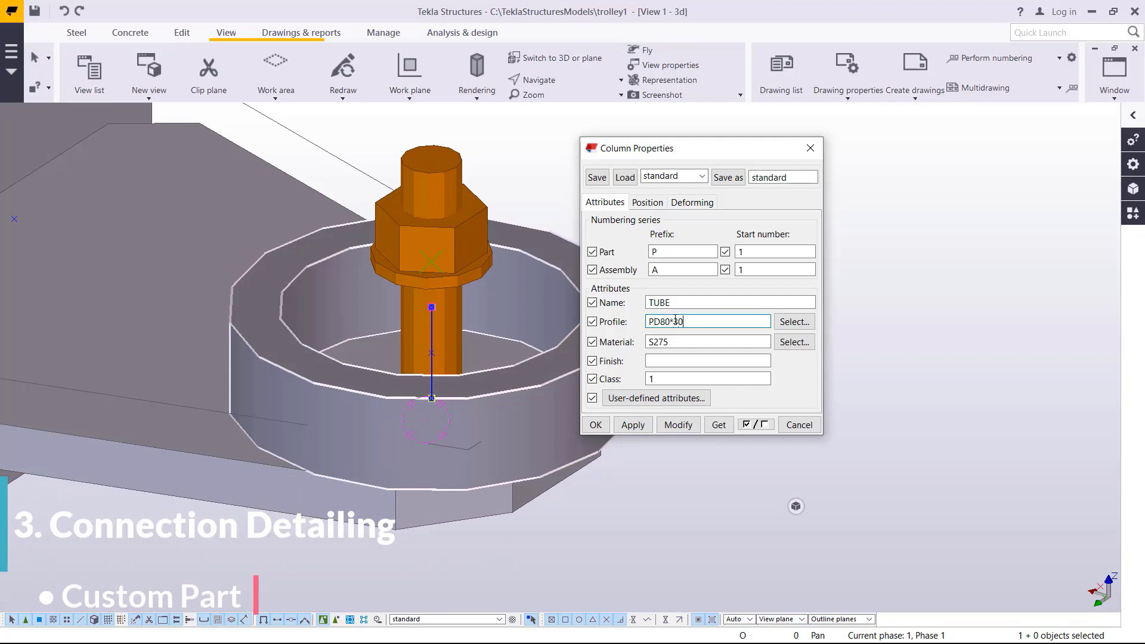
left_click(678, 424)
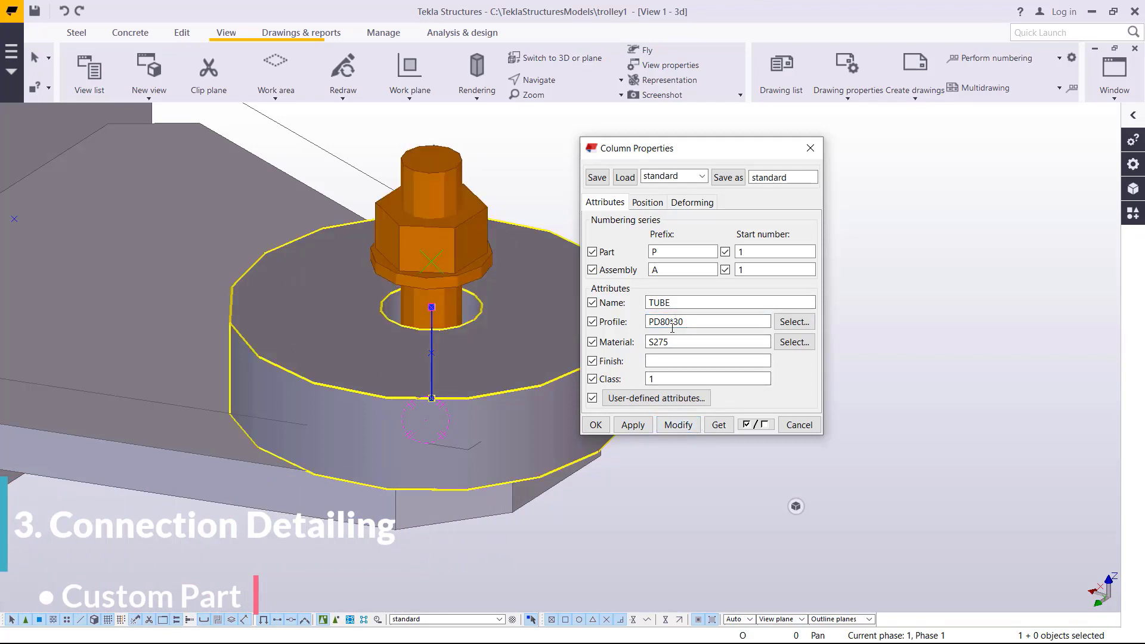
Settle the tube profile at PD80*33 after trying PD80*34, and accept the properties.
scroll(453, 310, "up", 4)
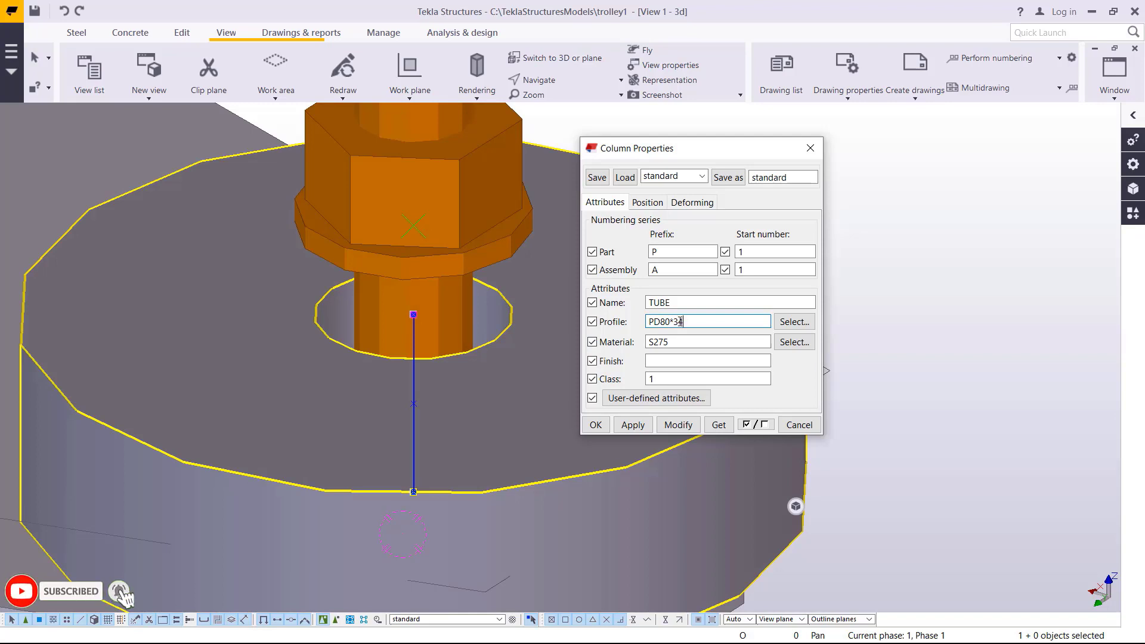
left_click(683, 427)
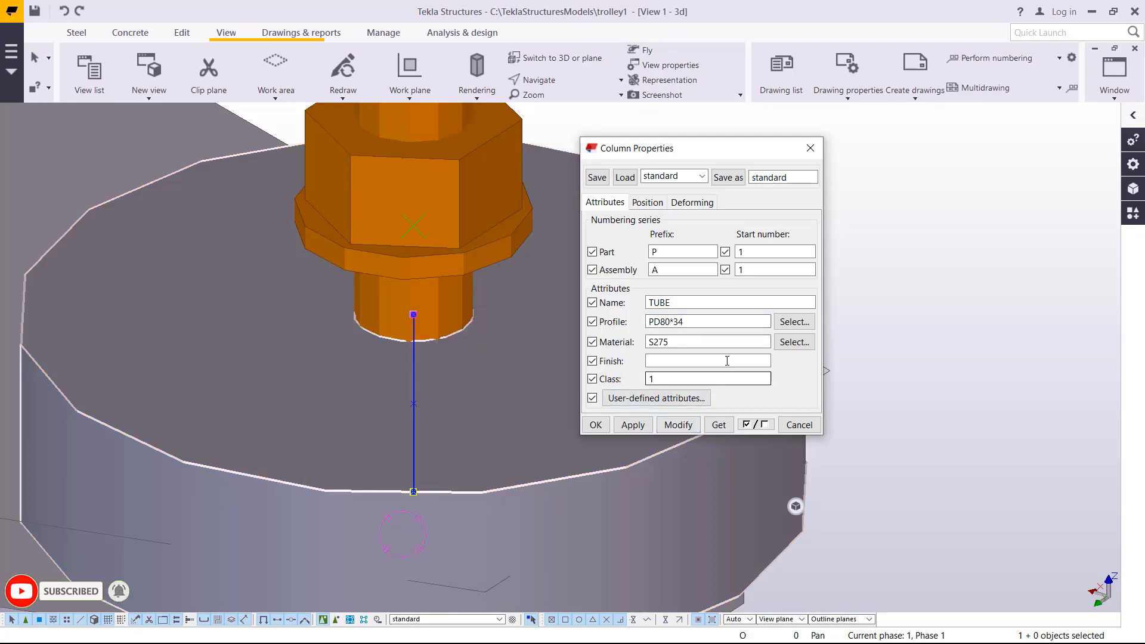
left_click_drag(689, 322, 679, 322)
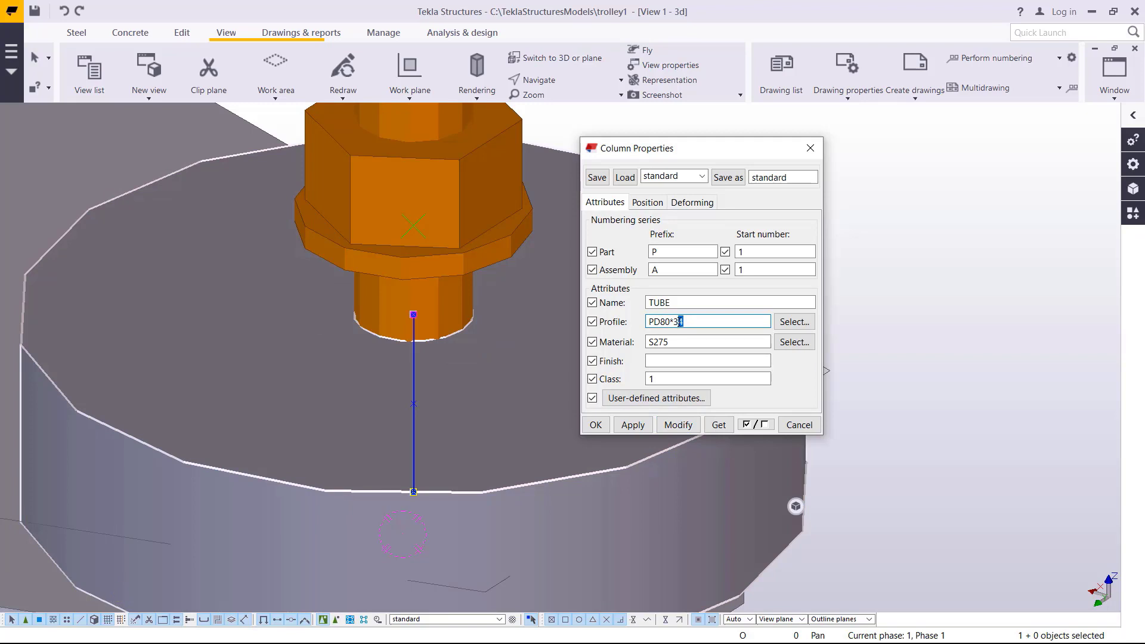
type("3")
left_click(680, 424)
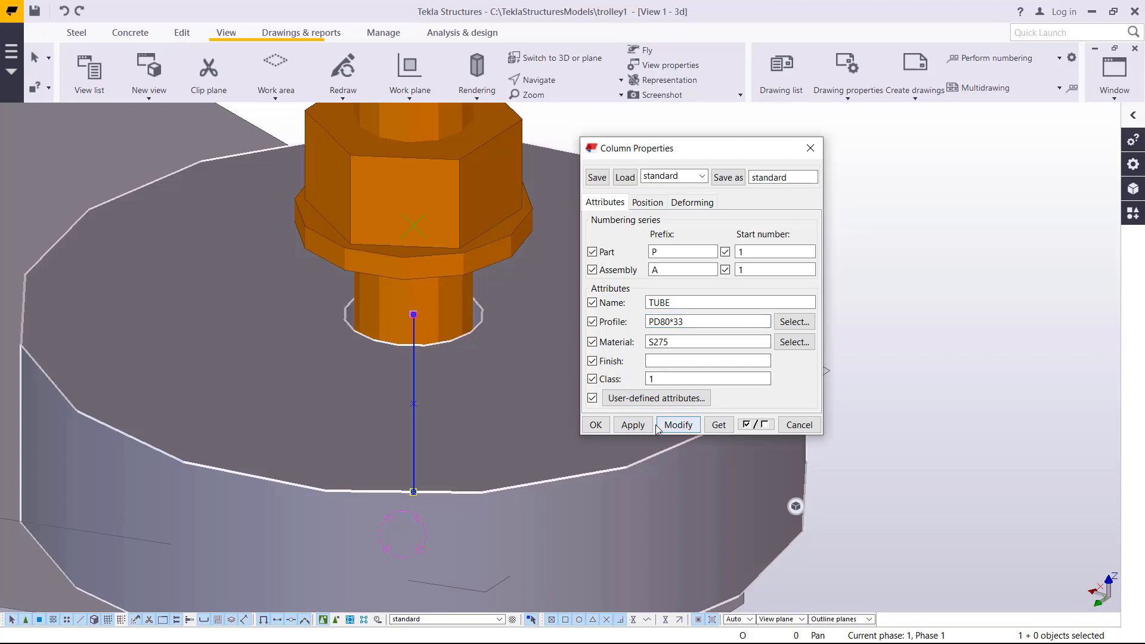
left_click(595, 425)
scroll(605, 371, "down", 5)
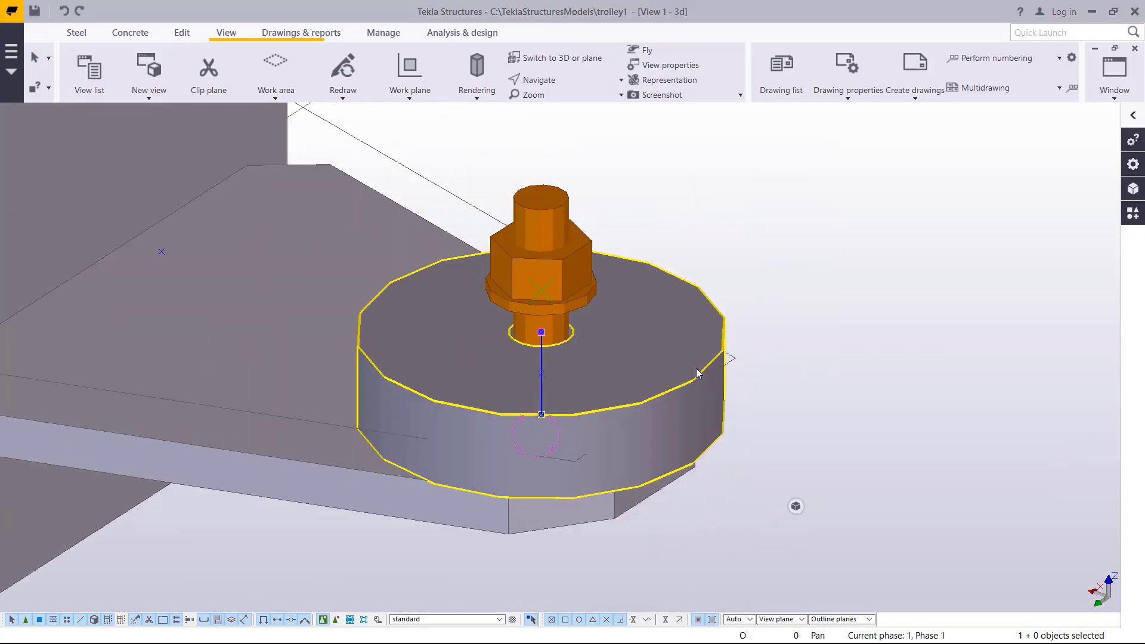
scroll(698, 375, "down", 3)
scroll(632, 409, "up", 4)
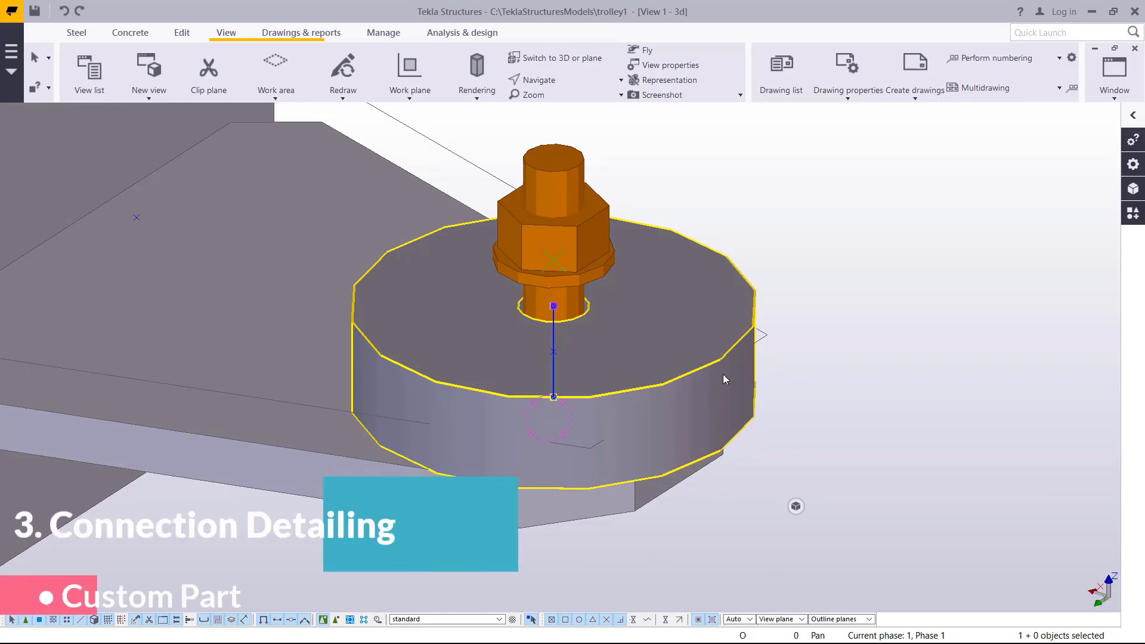
Change the tube's profile from PD80*33 to PD150*33 and apply it.
double_click(699, 411)
middle_click_drag(382, 322, 288, 360)
scroll(287, 360, "down", 1)
scroll(414, 343, "up", 6)
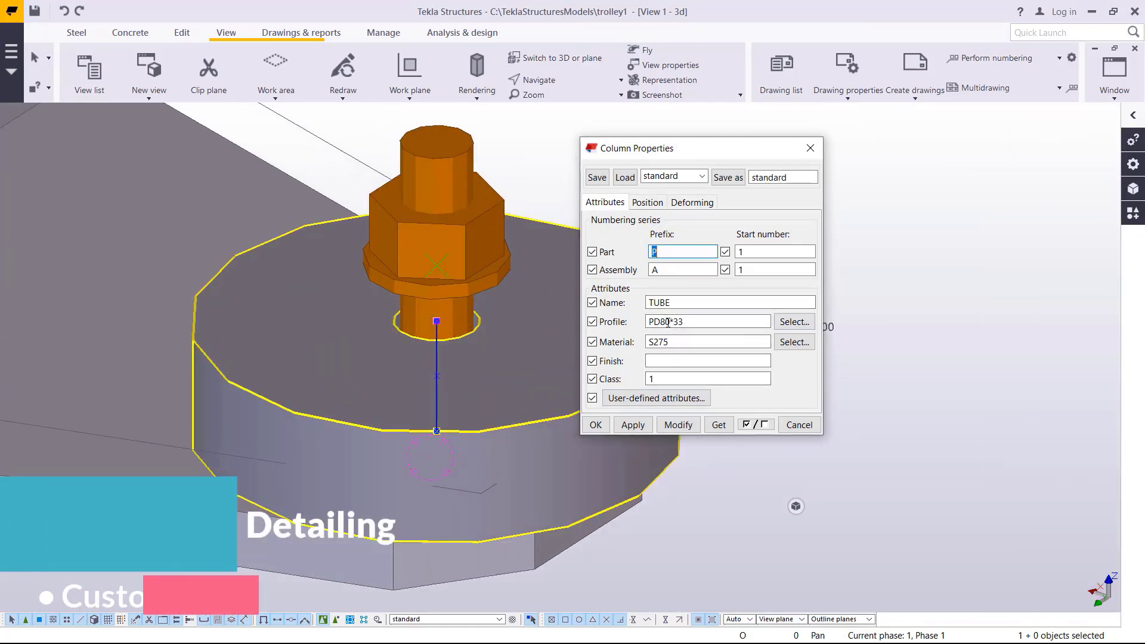
left_click(665, 322)
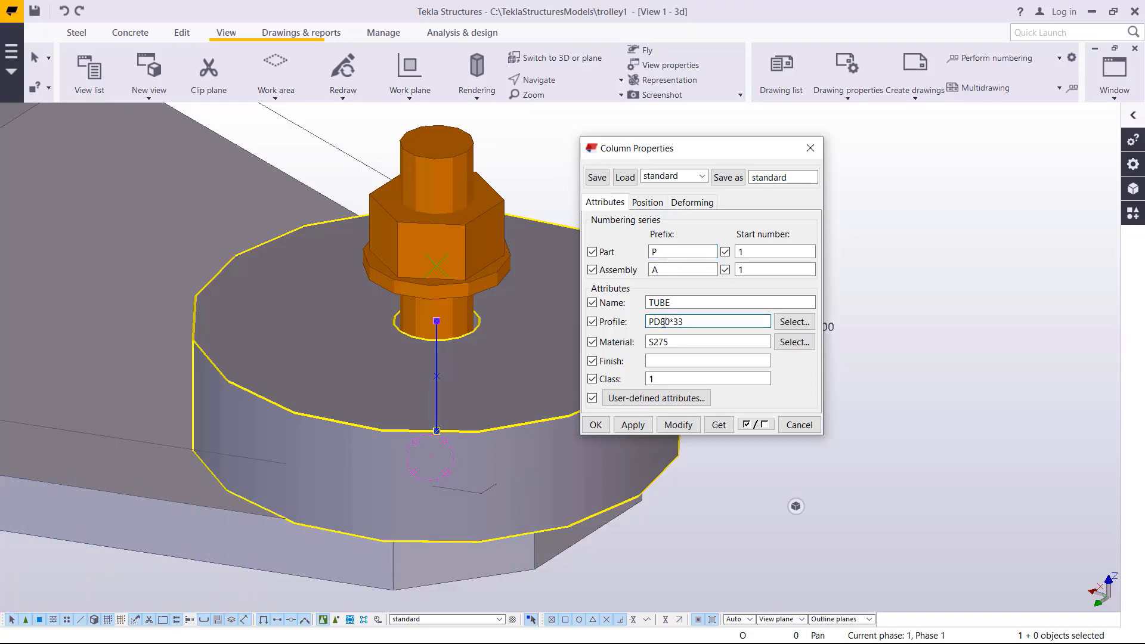
key("BackSpace")
type("15")
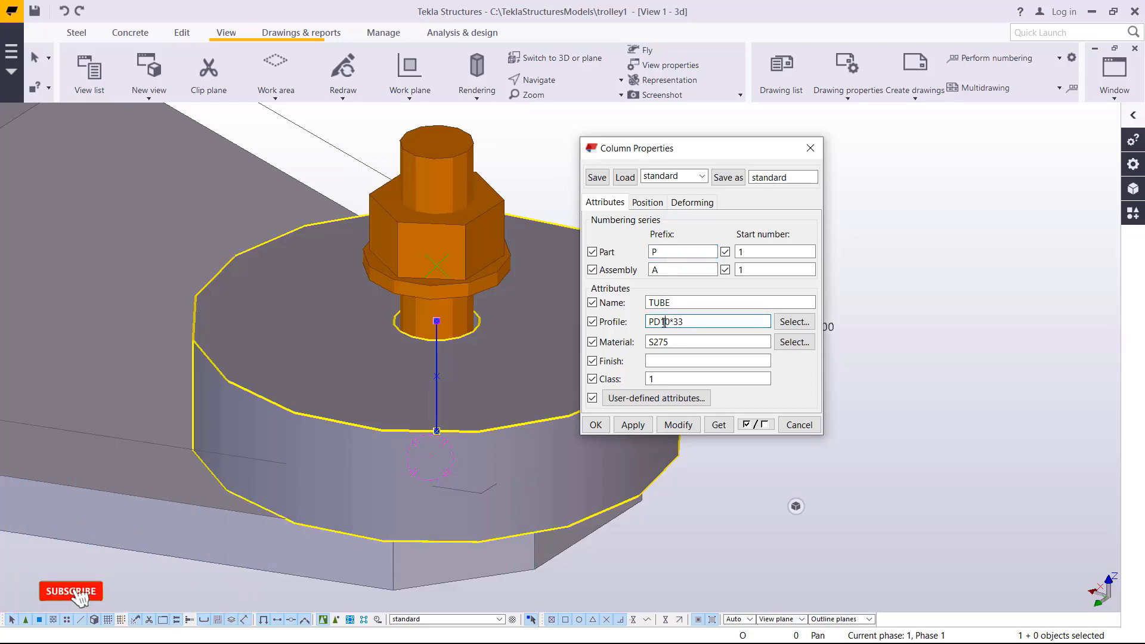
left_click(678, 424)
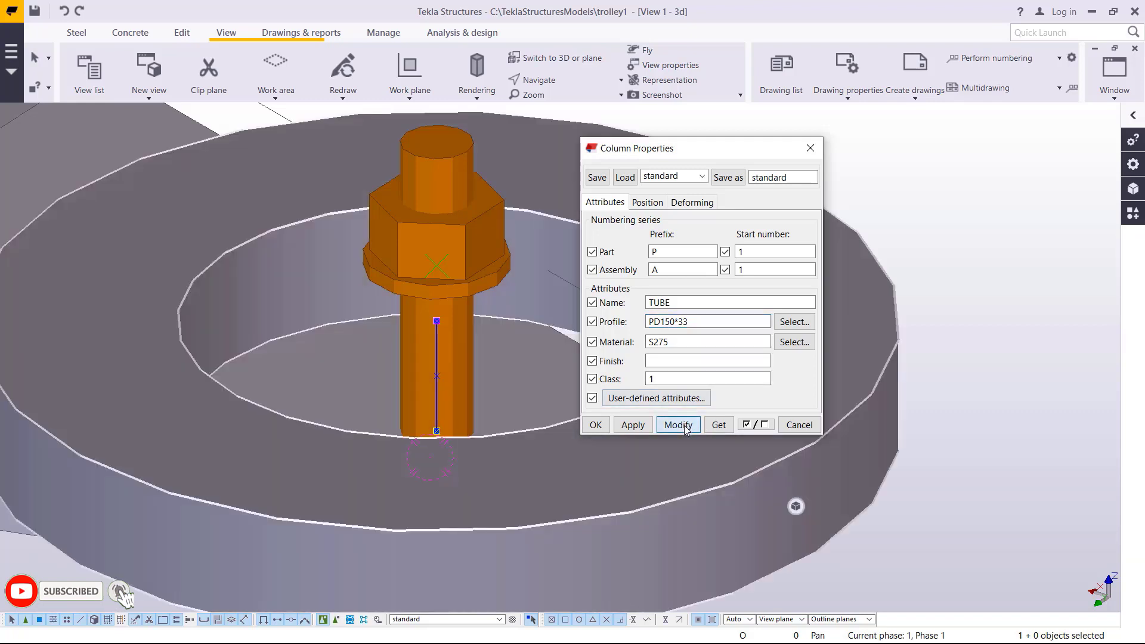
scroll(361, 383, "down", 2)
scroll(360, 383, "down", 2)
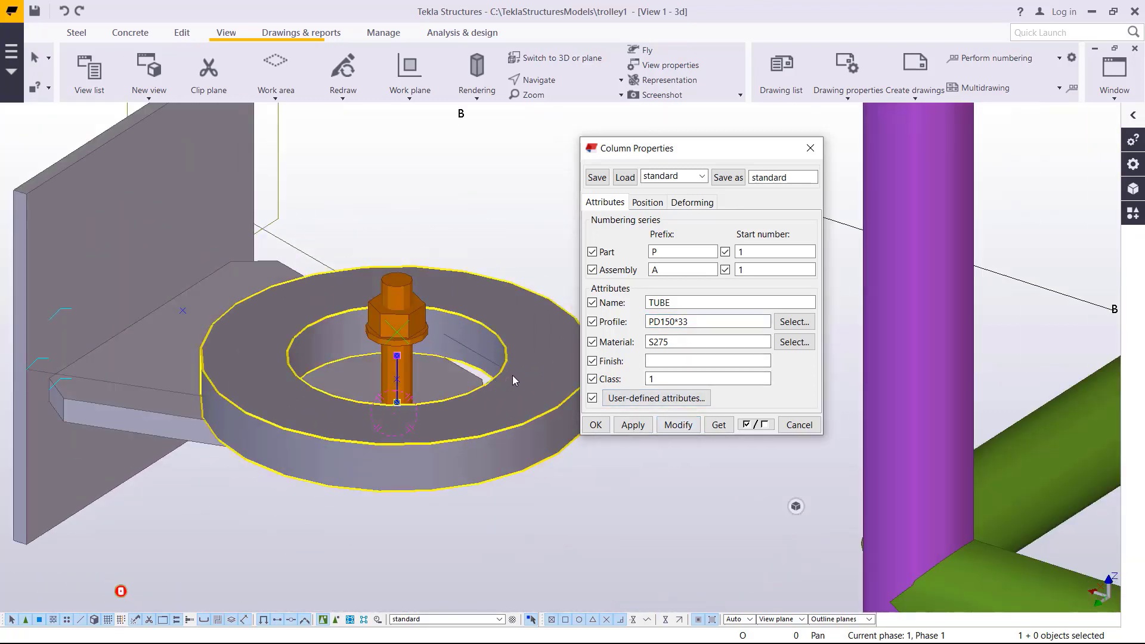
left_click_drag(693, 322, 683, 321)
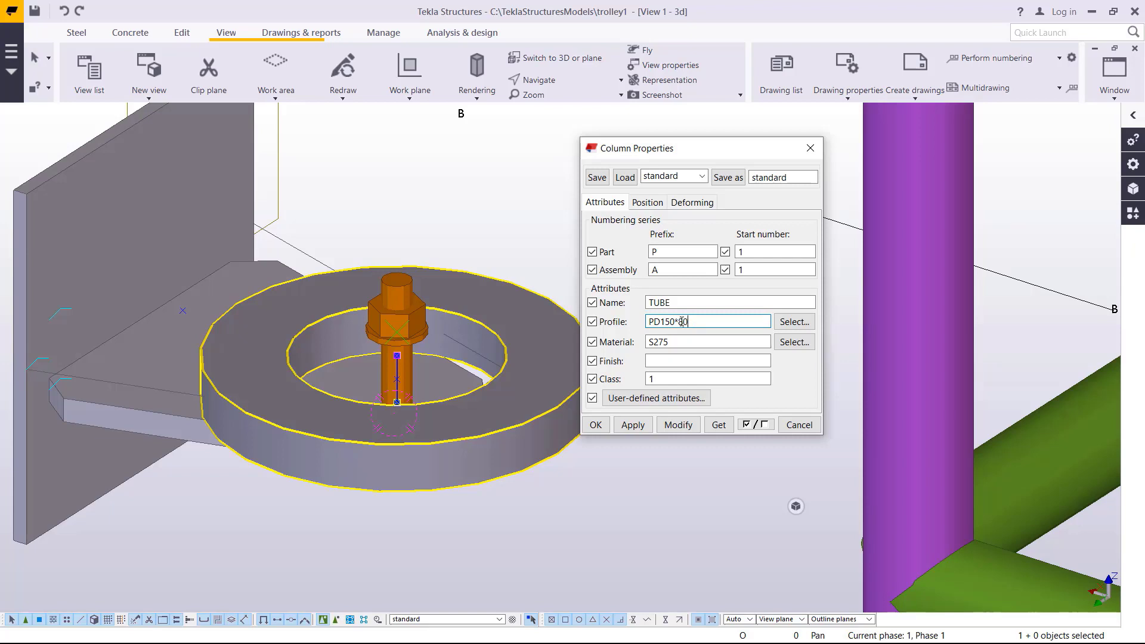
Try PD150*80 (rejected as not in catalog), then PD150*50 and PD150*60 on the ring.
left_click(690, 426)
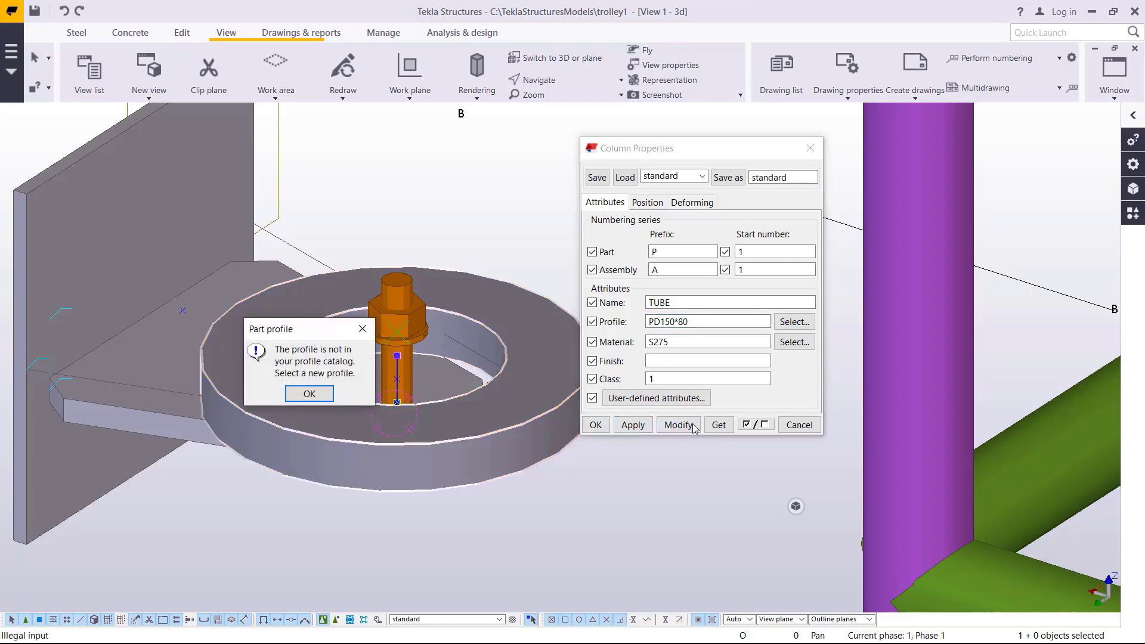
left_click(309, 394)
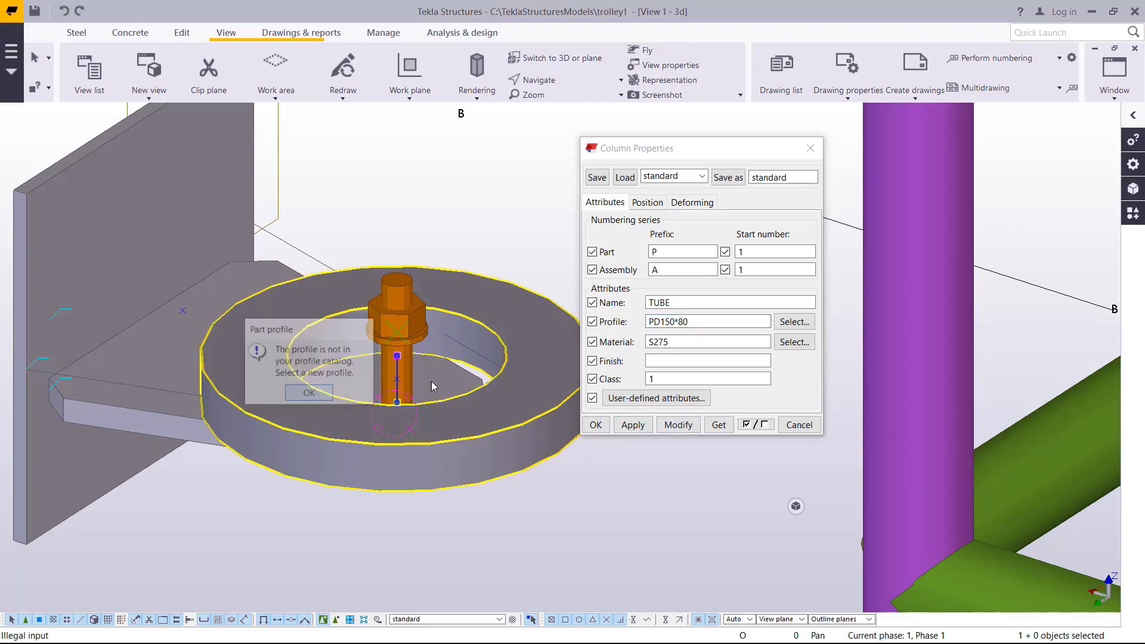
left_click(696, 323)
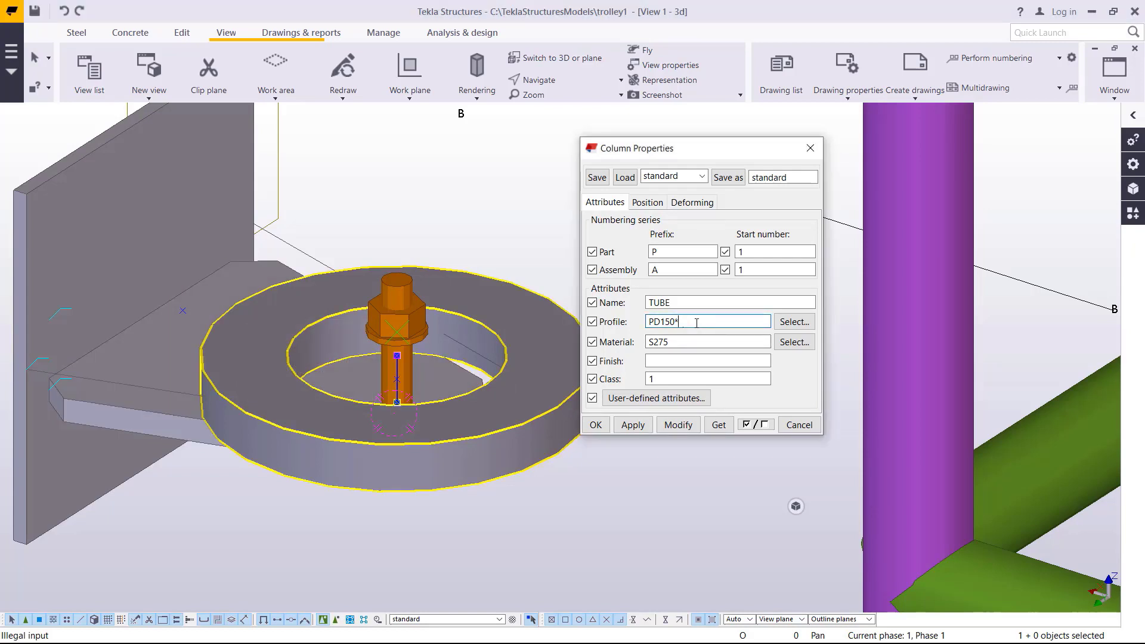
left_click(687, 425)
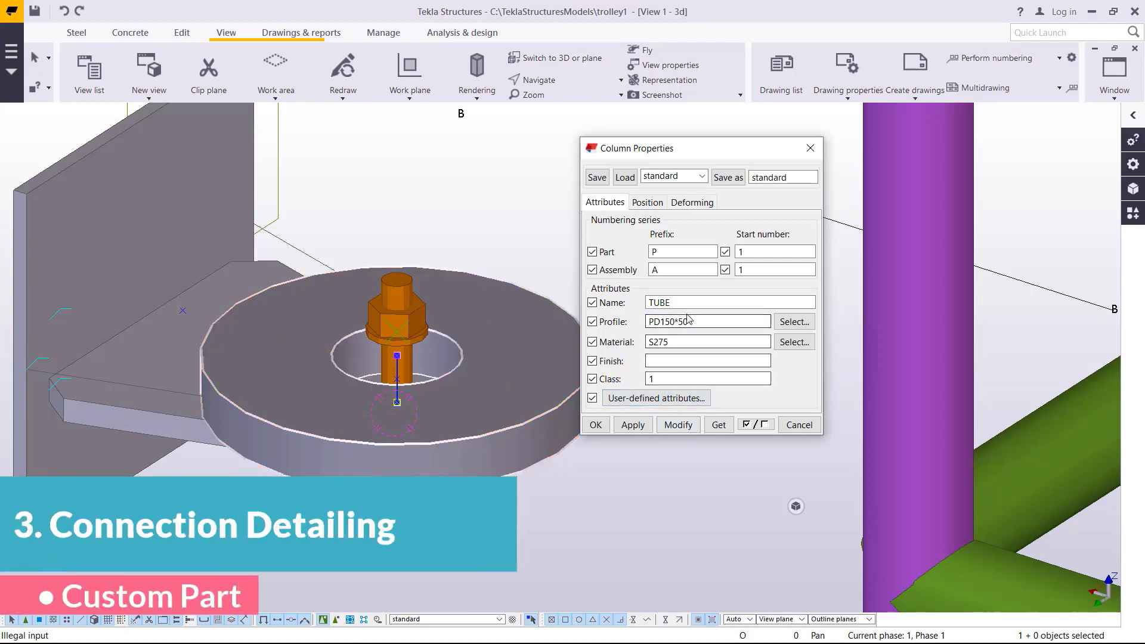
left_click_drag(688, 323, 683, 323)
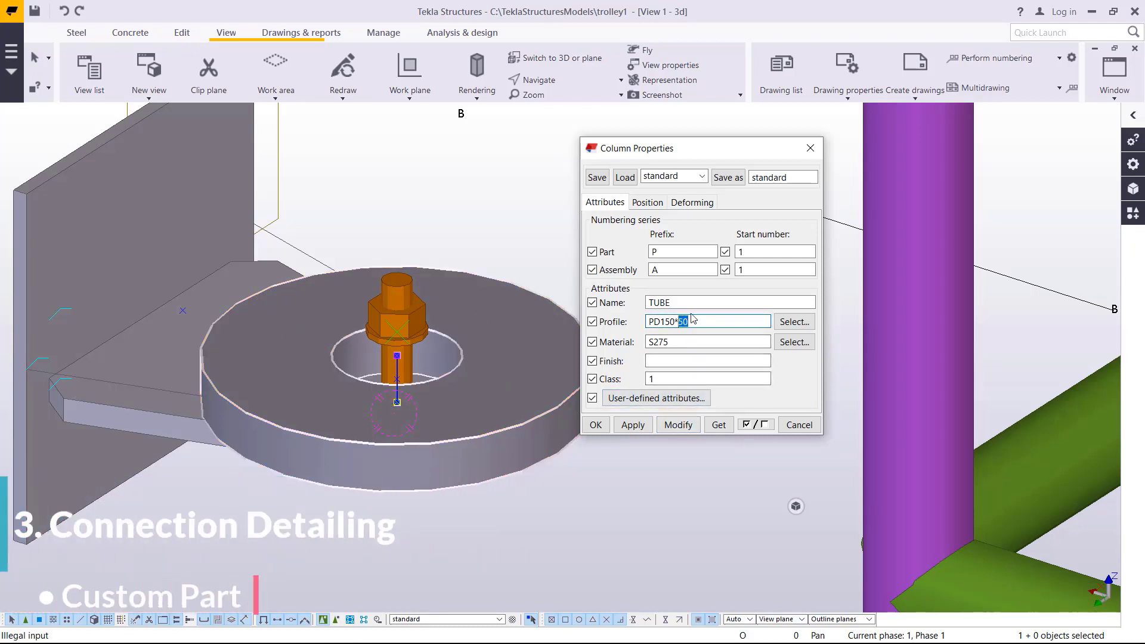
left_click(677, 424)
Settle the ring profile at PD150*68 after trying PD150*65, and close its properties.
left_click_drag(688, 322, 683, 322)
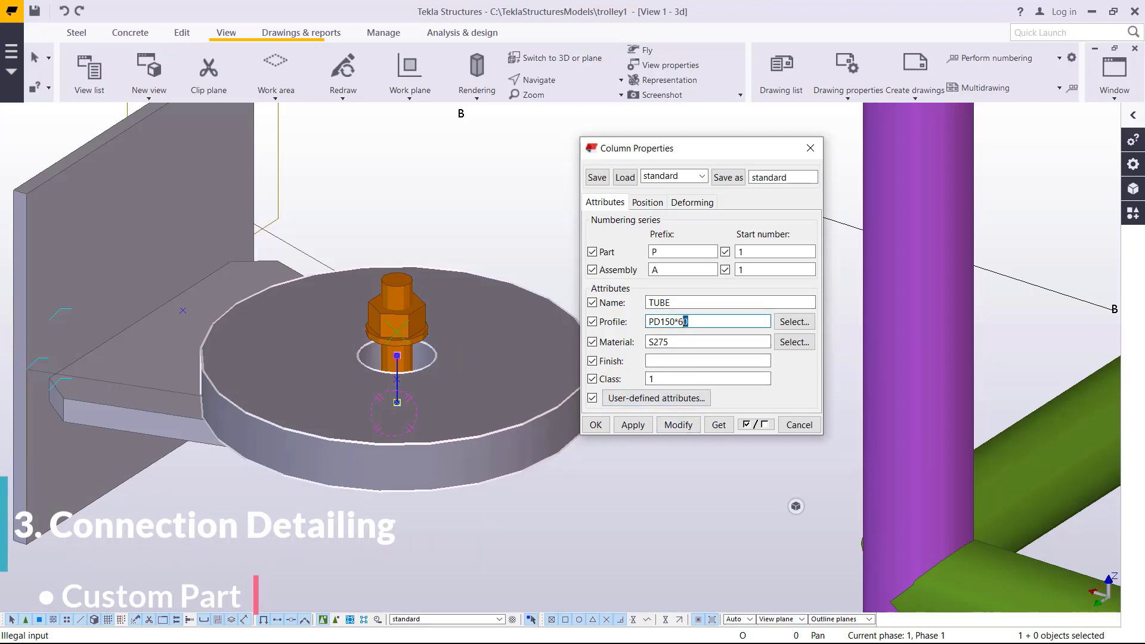
left_click(678, 424)
left_click(690, 322)
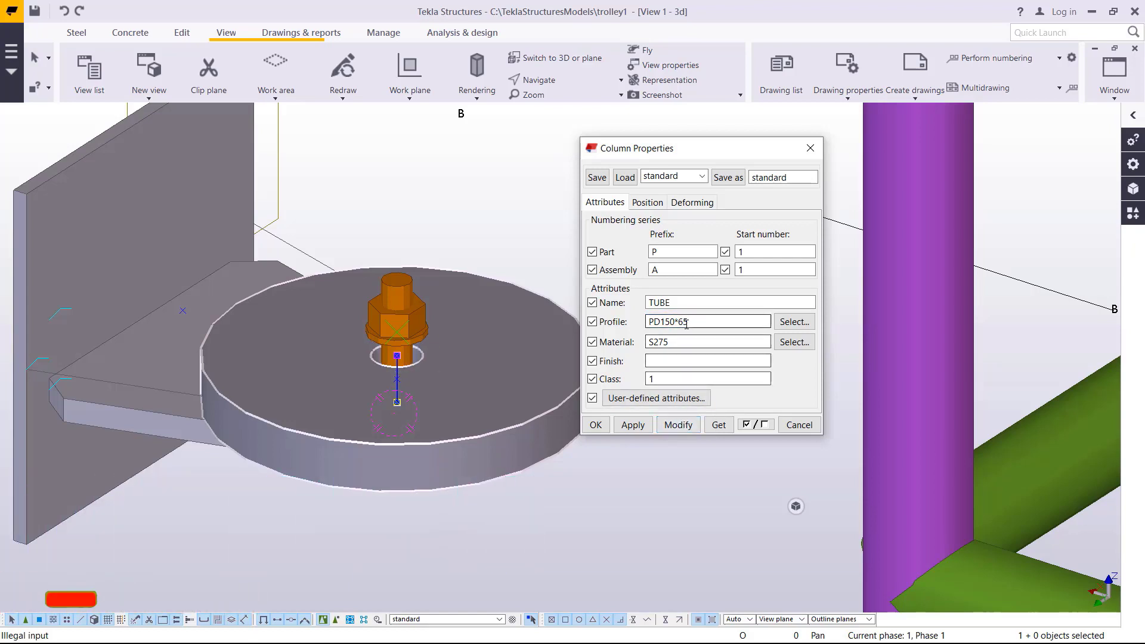
key("BackSpace")
type("8")
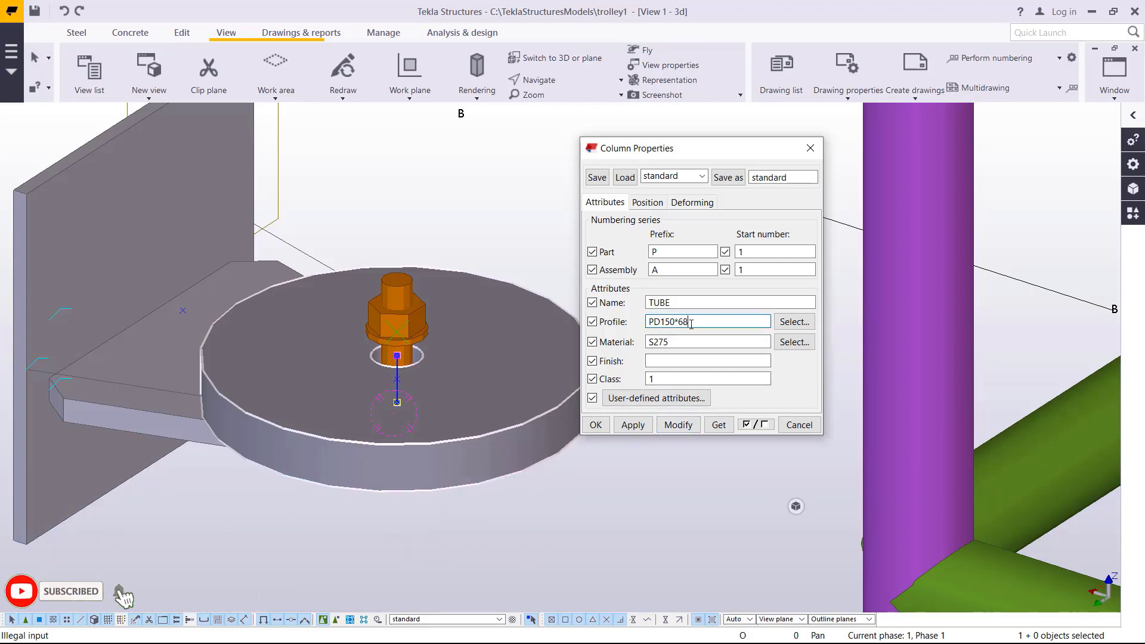
left_click(682, 425)
left_click(683, 430)
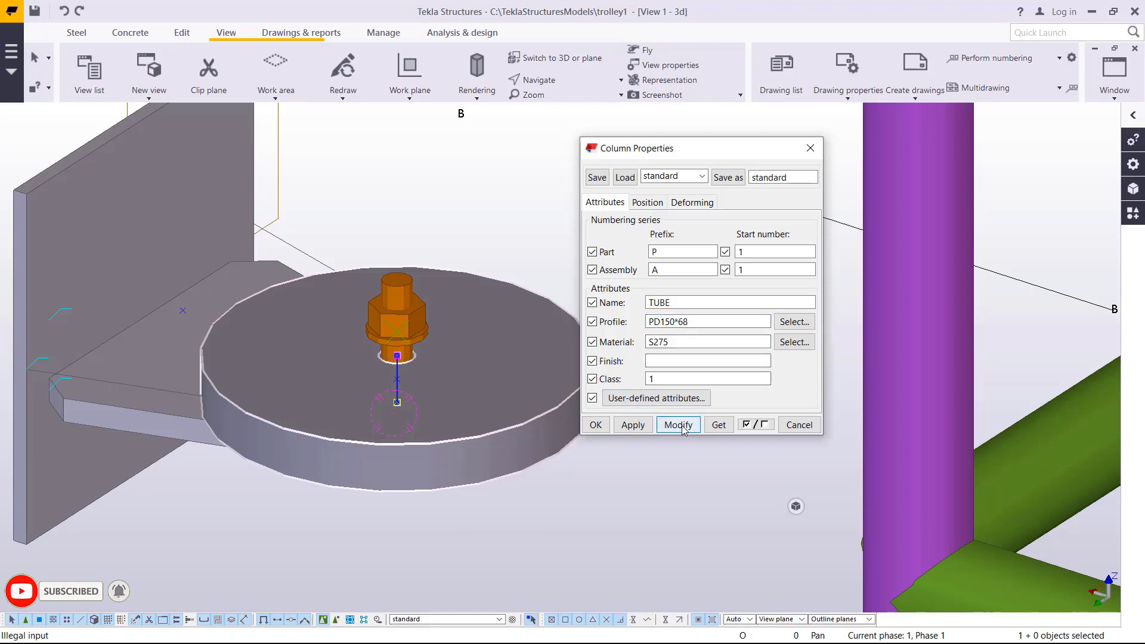
left_click(595, 425)
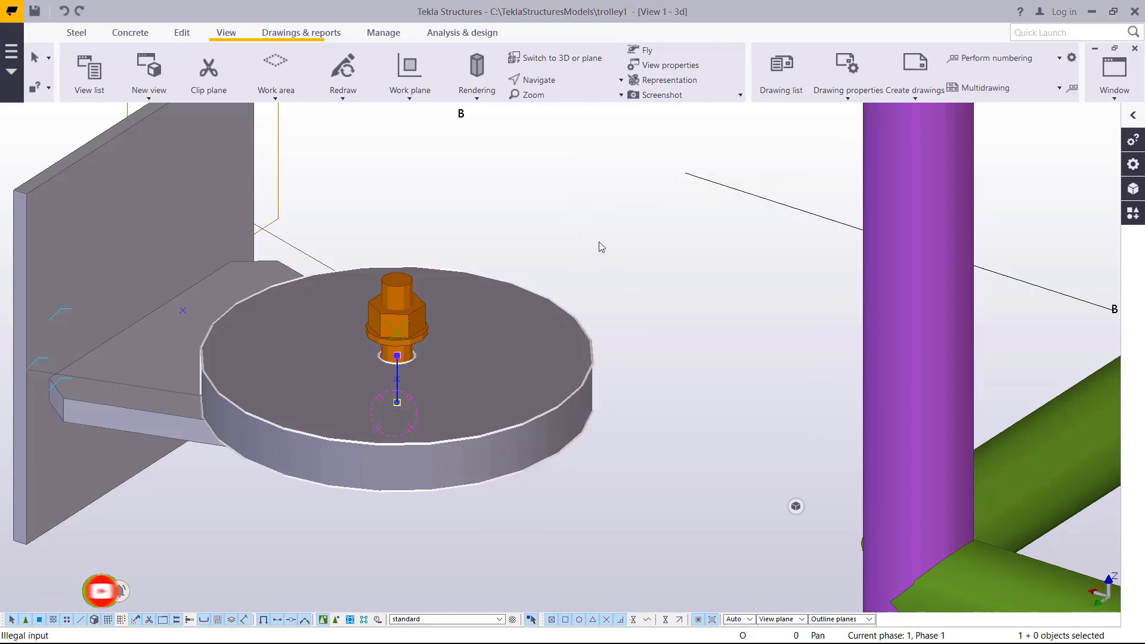
Redraw the view so the upper plate reappears, and set the bolt as rotation center.
right_click(585, 199)
left_click(620, 275)
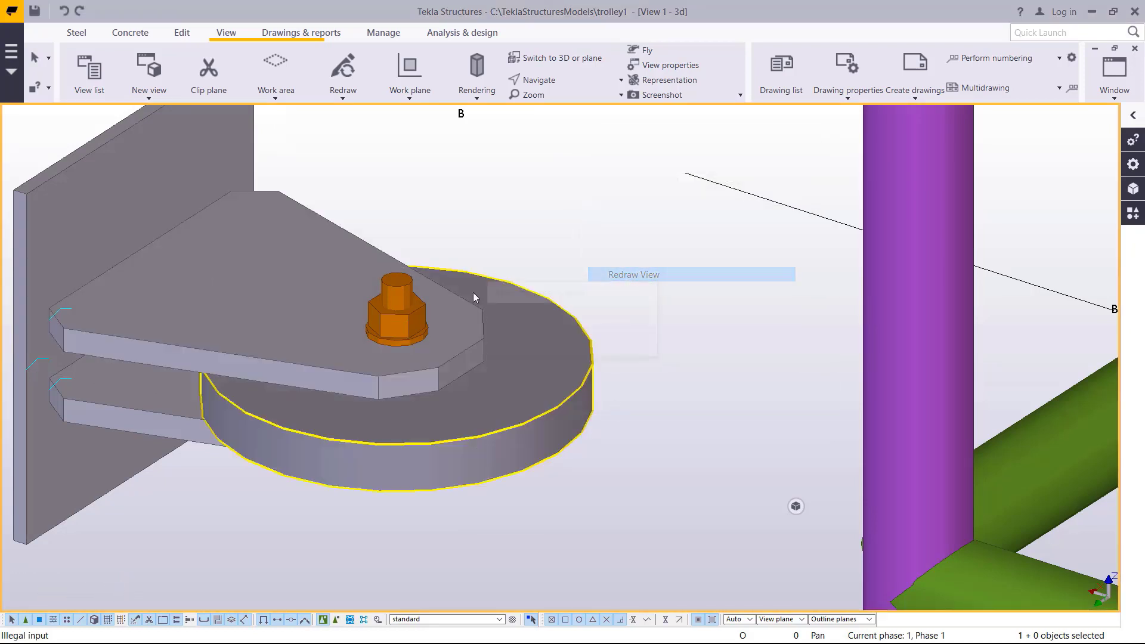
left_click(538, 80)
left_click(546, 133)
left_click(438, 329)
Orbit and zoom around the bolt to inspect the ring between both plates.
middle_click_drag(439, 329, 488, 307, "ctrl")
scroll(415, 341, "down", 6)
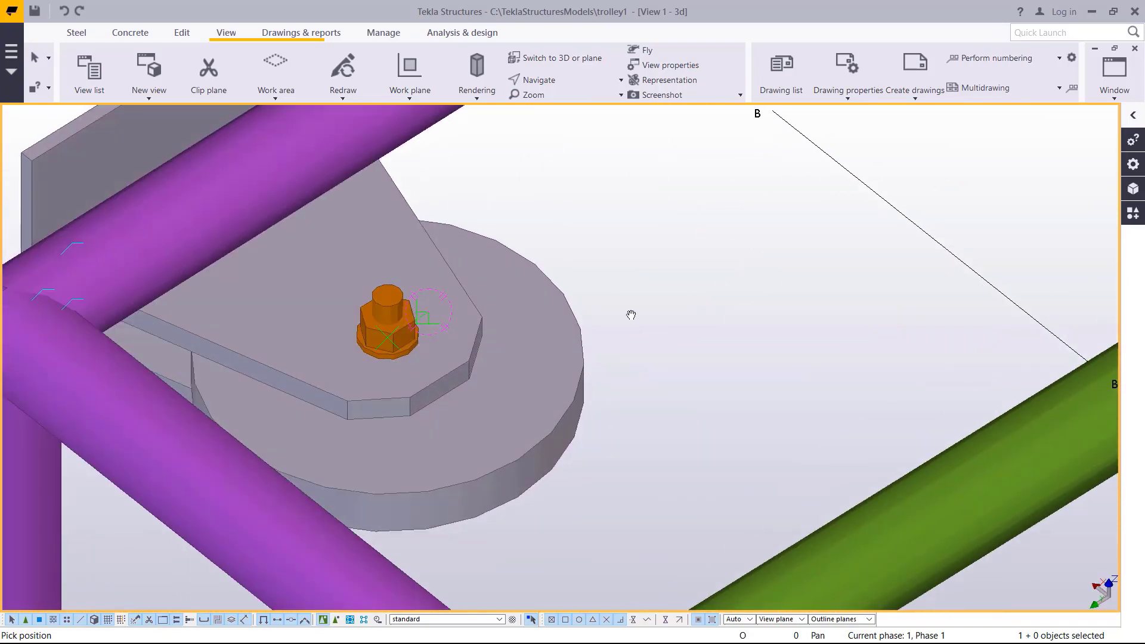
scroll(497, 347, "up", 5)
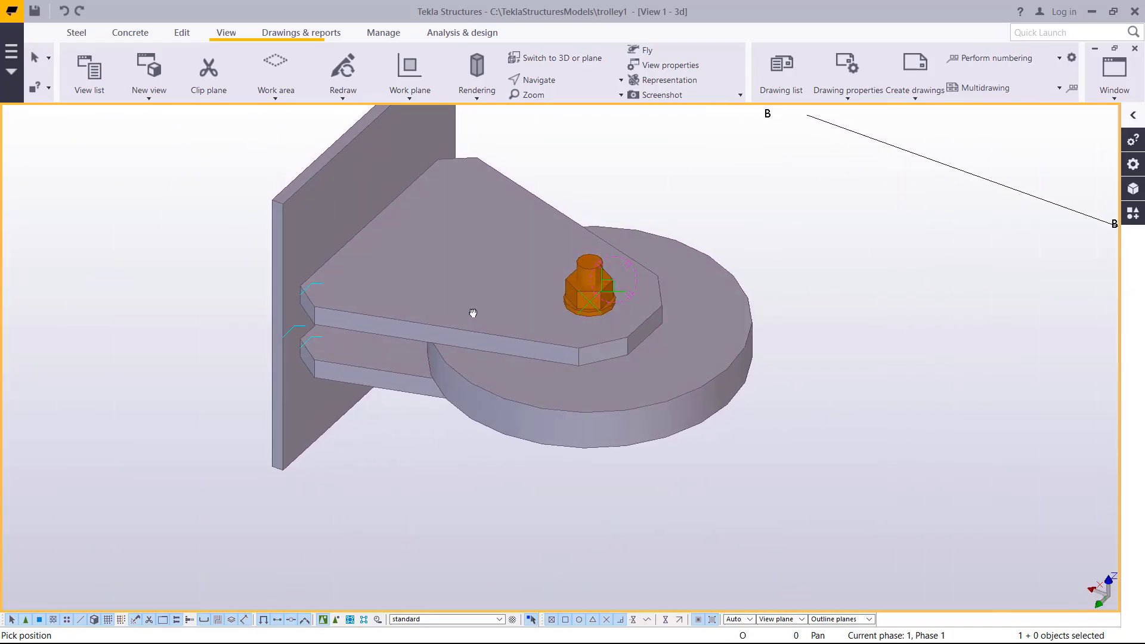
scroll(465, 324, "down", 2)
mouse_move(519, 320)
middle_mouse_down("ctrl")
mouse_move(553, 291)
mouse_move(528, 312)
mouse_move(550, 312)
mouse_move(533, 331)
middle_mouse_up("ctrl")
right_click(533, 219)
left_click(563, 229)
Window-select the ten bracket parts and move them about 199 mm up from the round plate corner.
left_click_drag(612, 237, 322, 590)
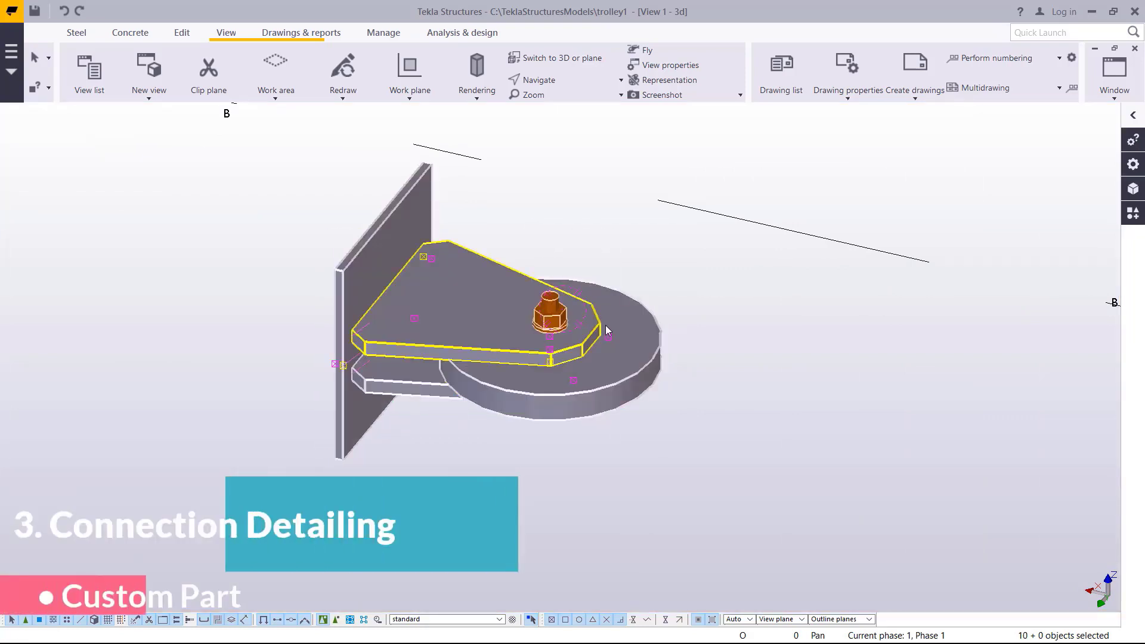
scroll(606, 325, "up", 3)
scroll(585, 303, "down", 4)
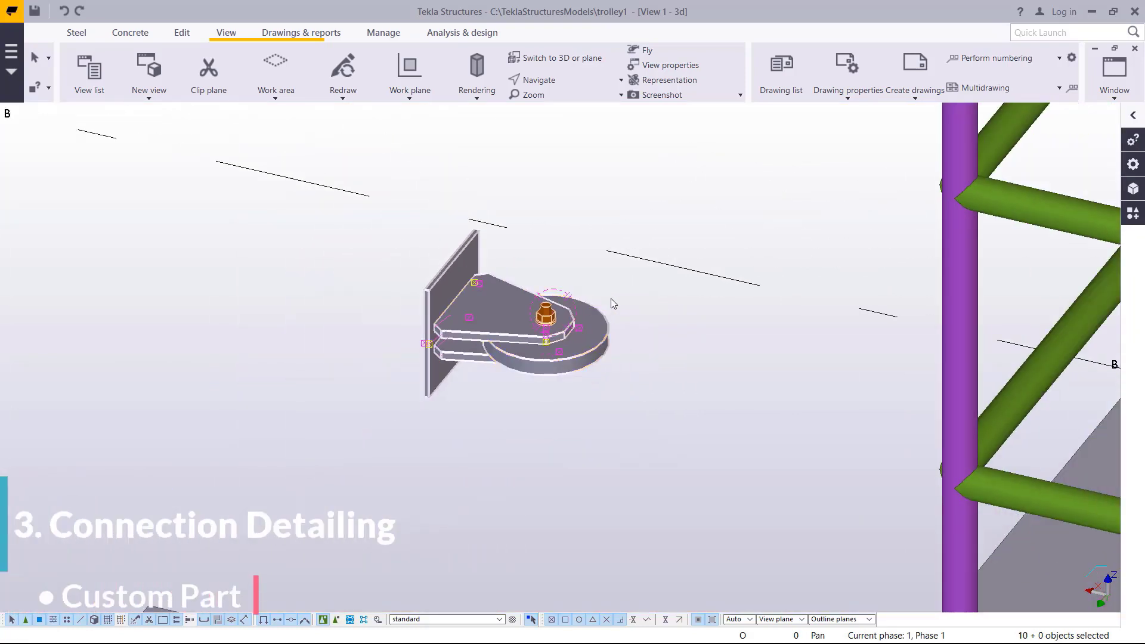
scroll(611, 304, "up", 2)
right_click(613, 269)
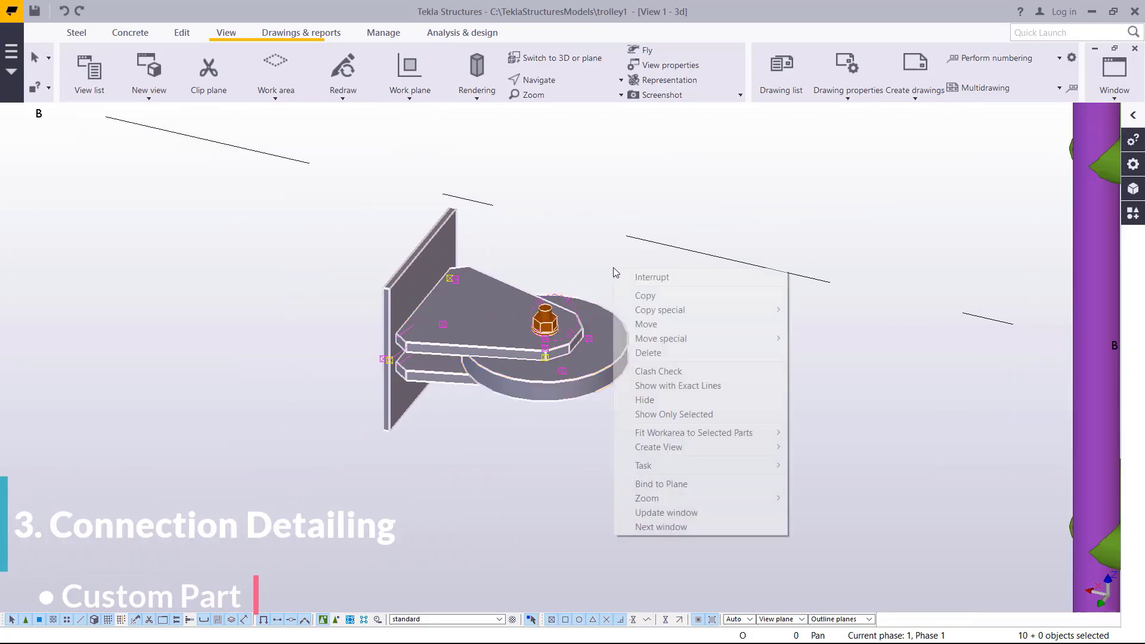
left_click(647, 324)
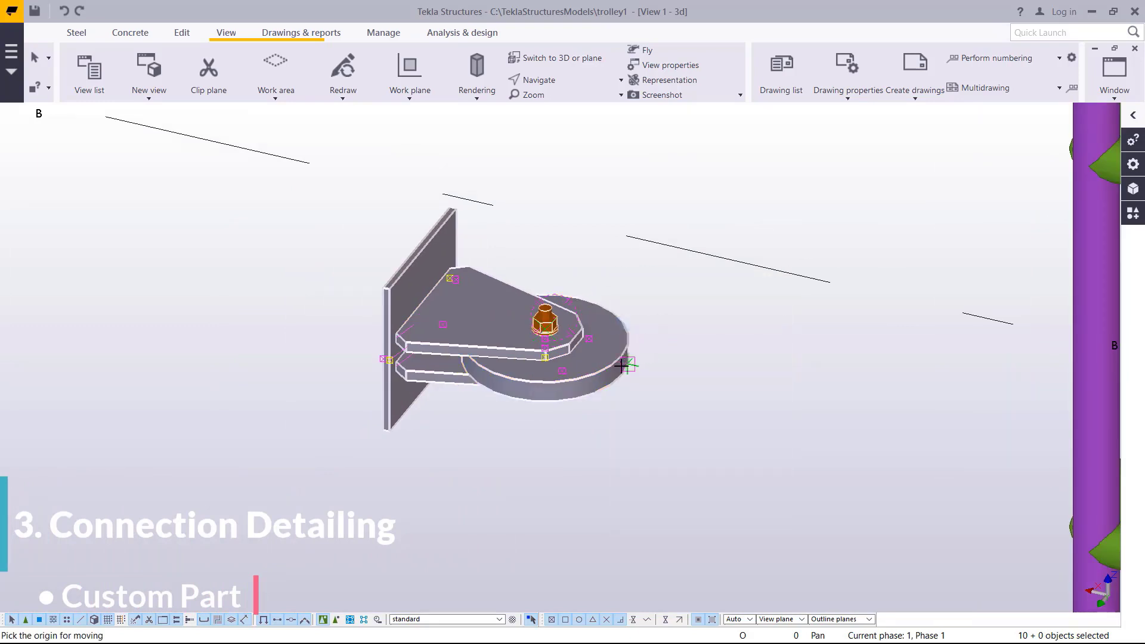
scroll(638, 354, "up", 5)
left_click(618, 365)
scroll(536, 413, "down", 5)
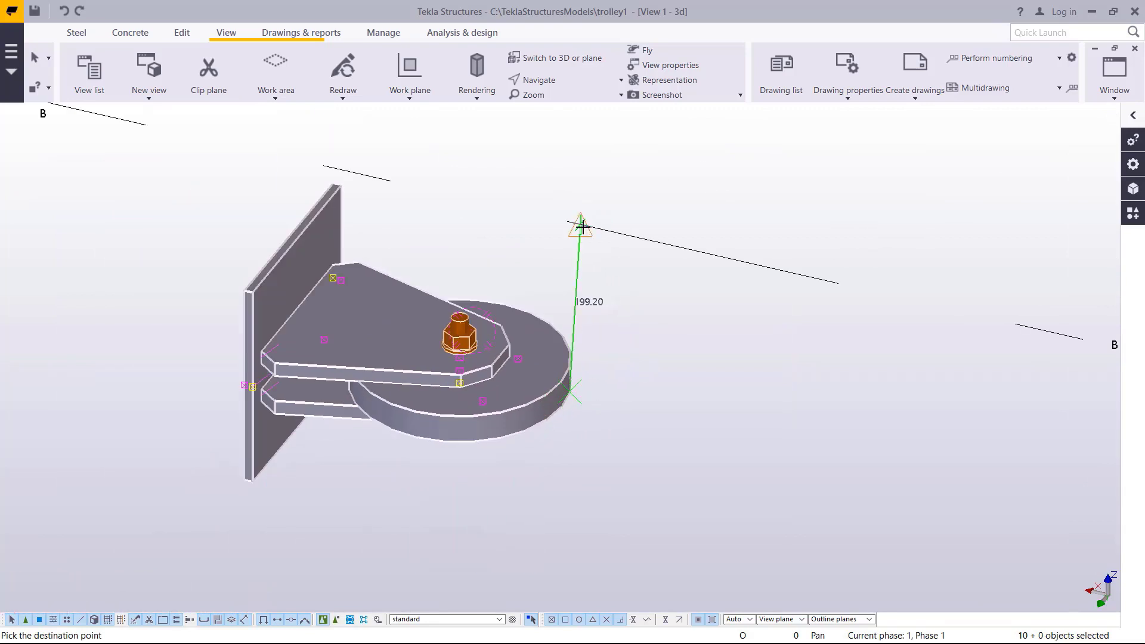
left_click(582, 226)
scroll(524, 299, "down", 4)
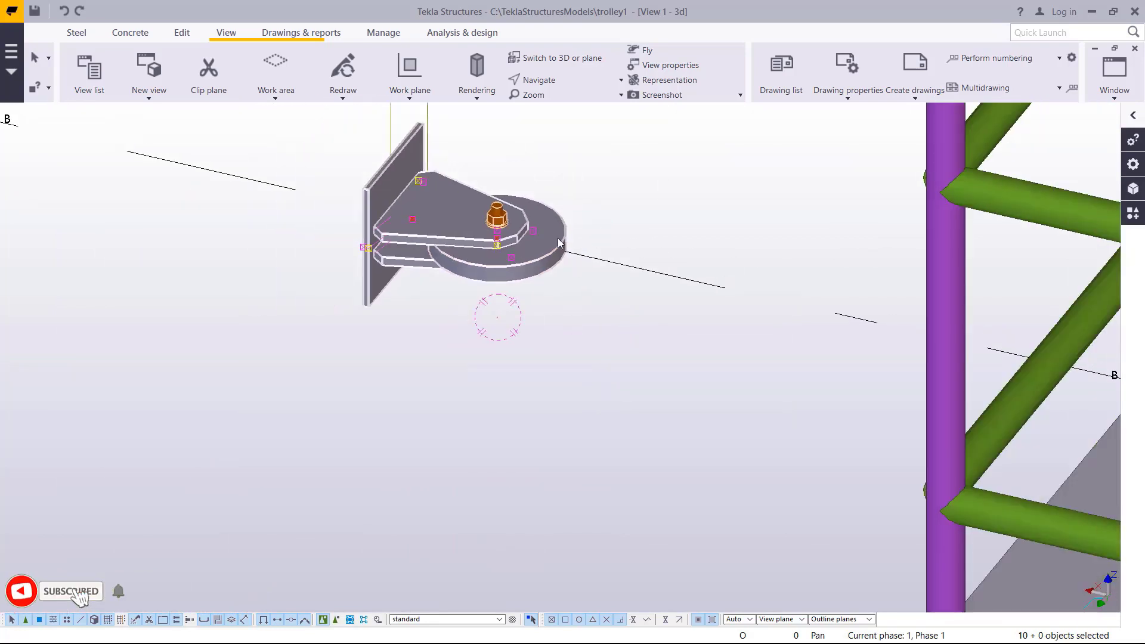
scroll(564, 245, "up", 3)
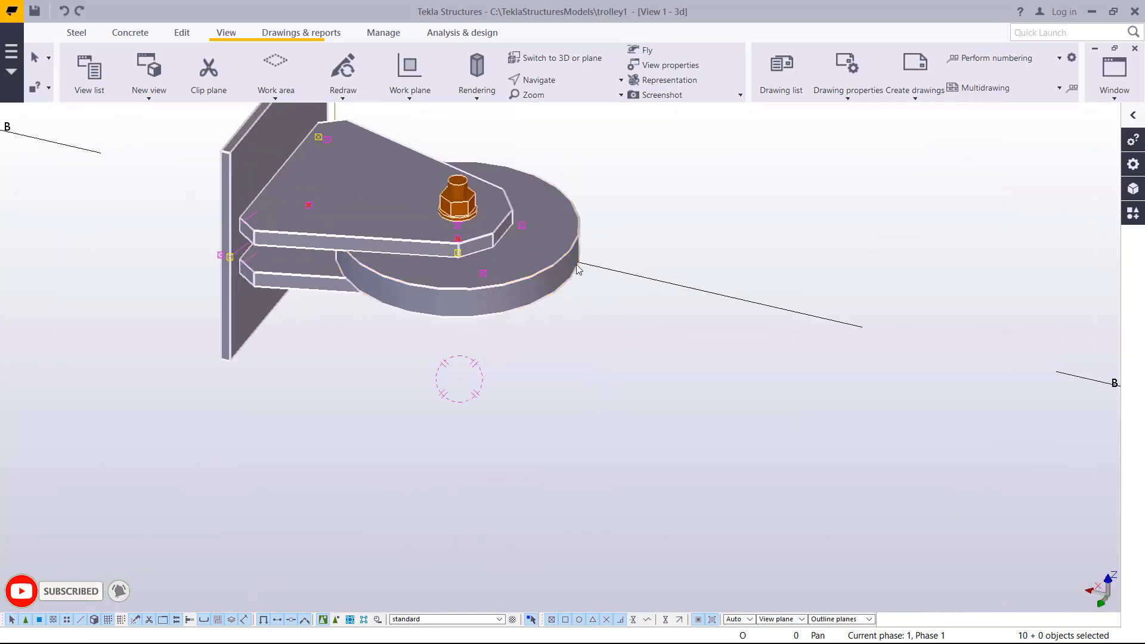
right_click(537, 214)
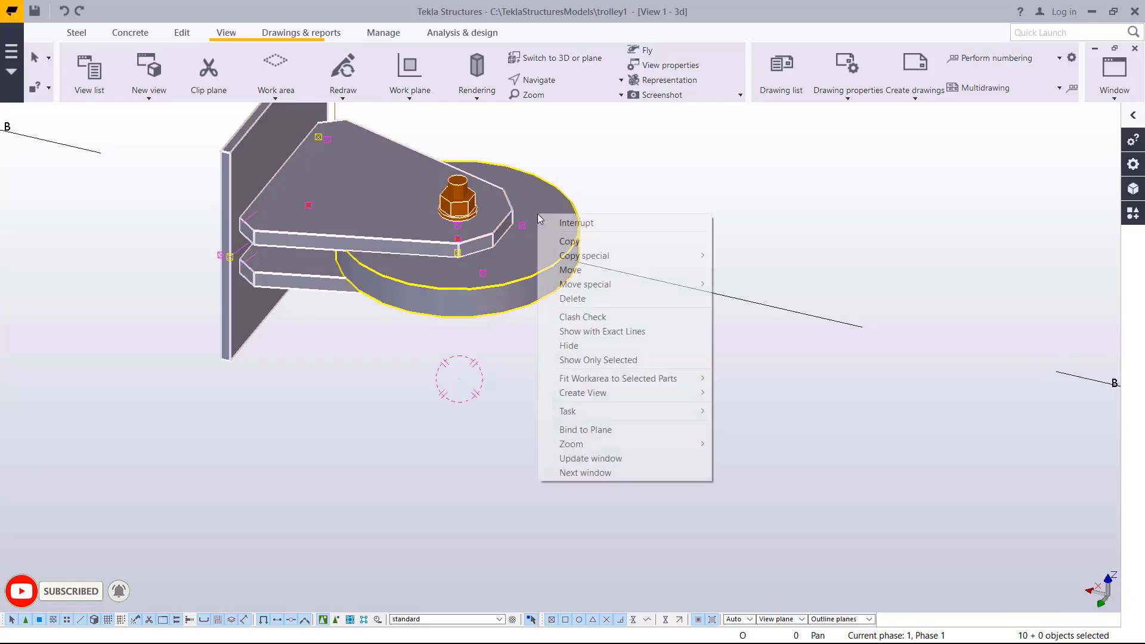
mouse_move(608, 288)
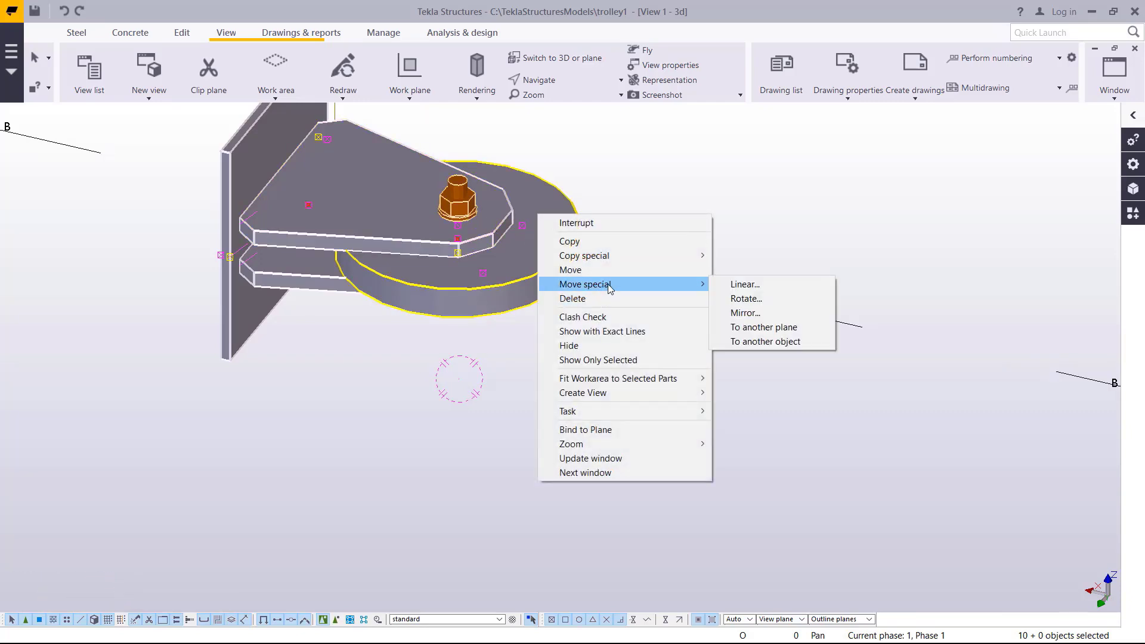
left_click(742, 298)
scroll(812, 318, "down", 5)
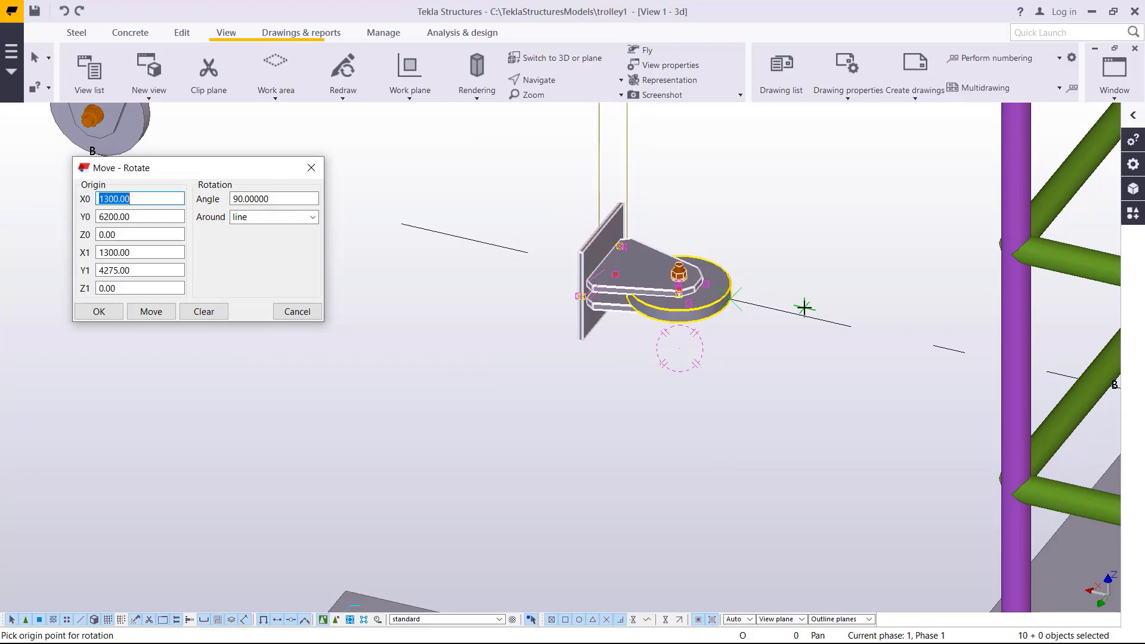
scroll(835, 317, "down", 4)
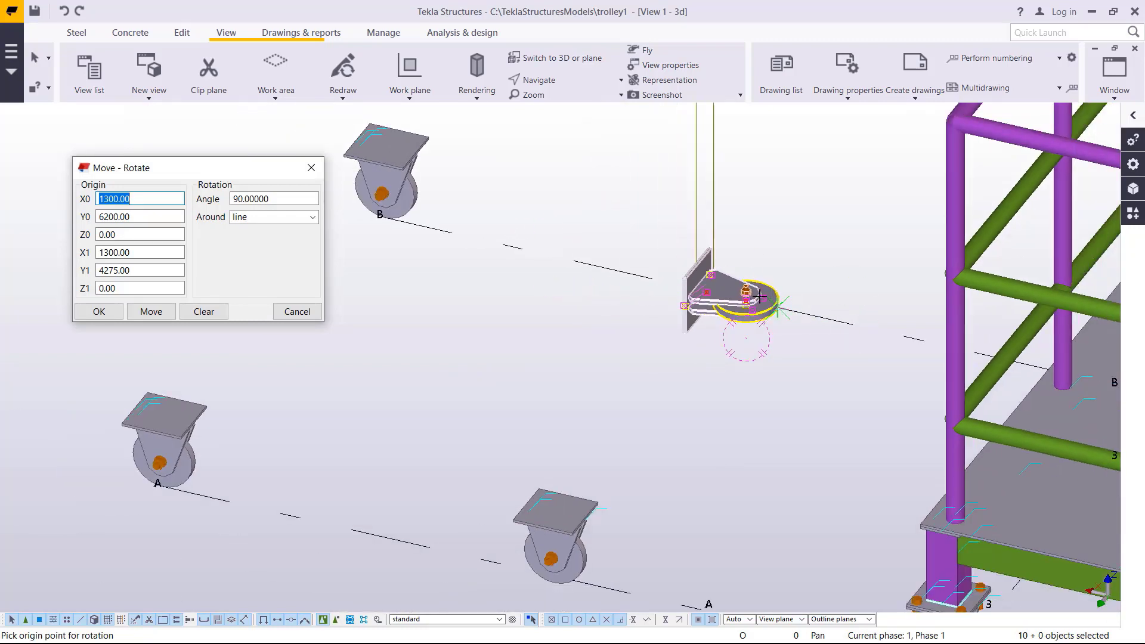
scroll(731, 283, "up", 1)
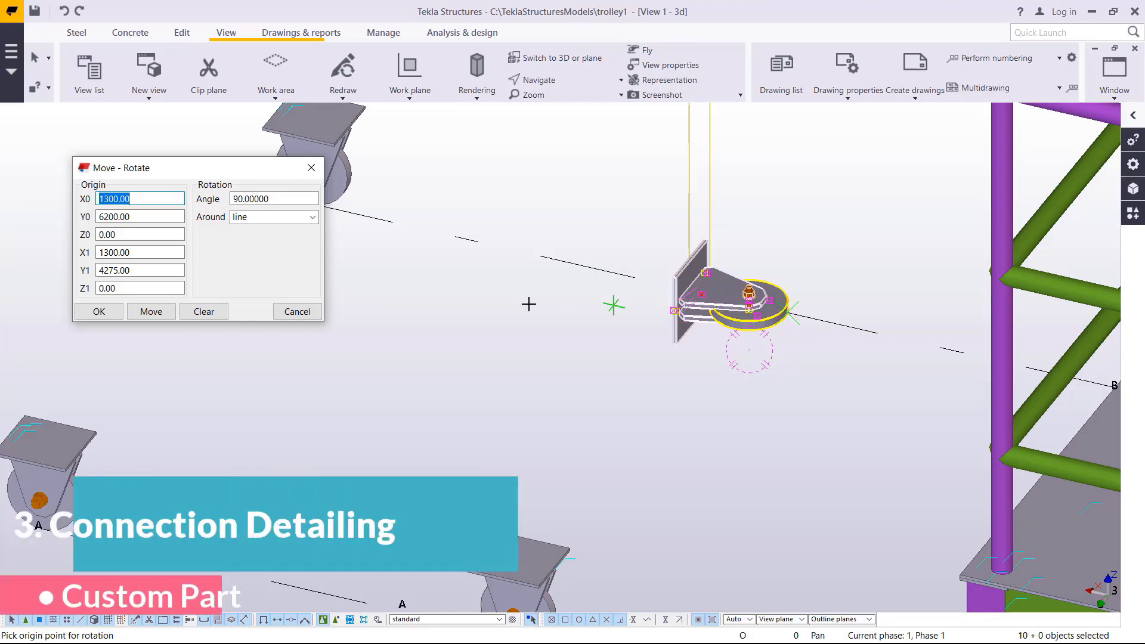
scroll(446, 247, "down", 1)
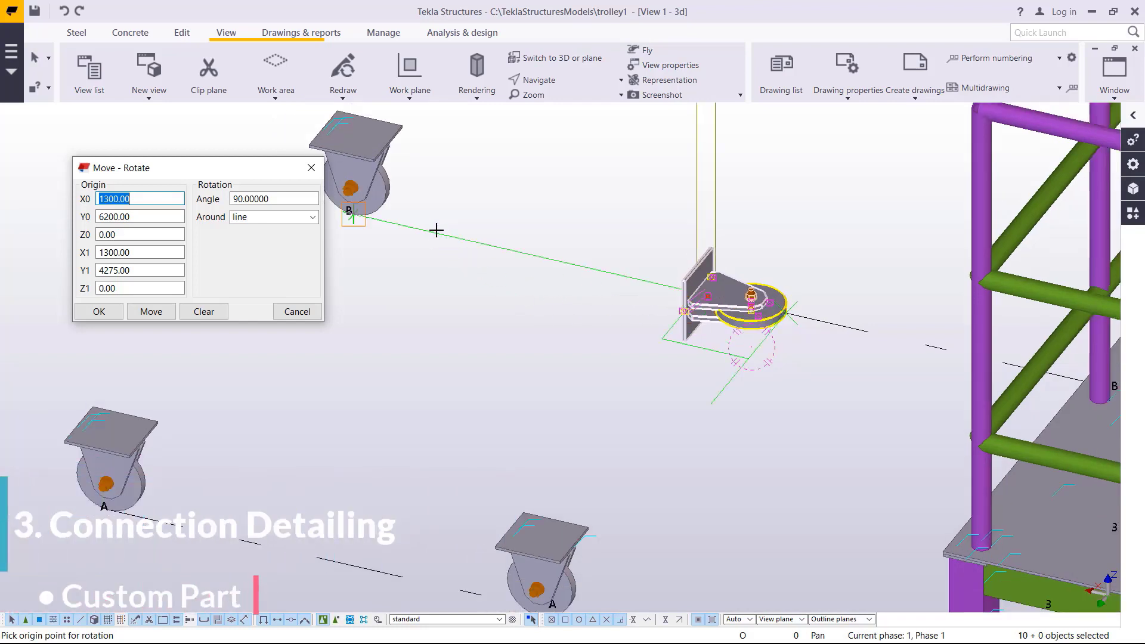
left_click(437, 230)
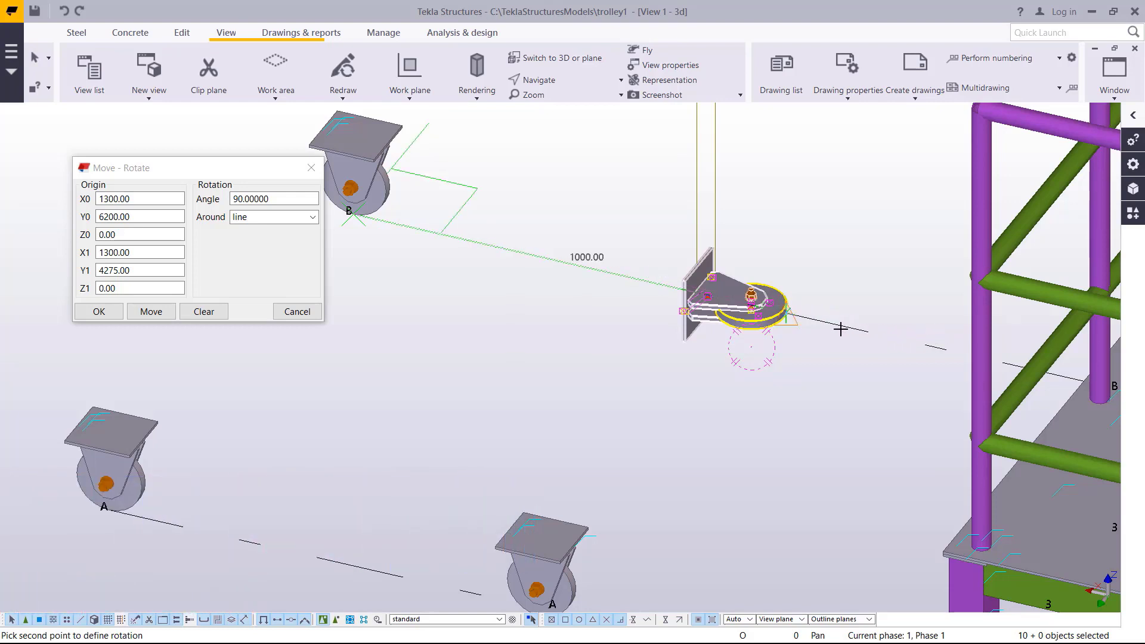
left_click(840, 329)
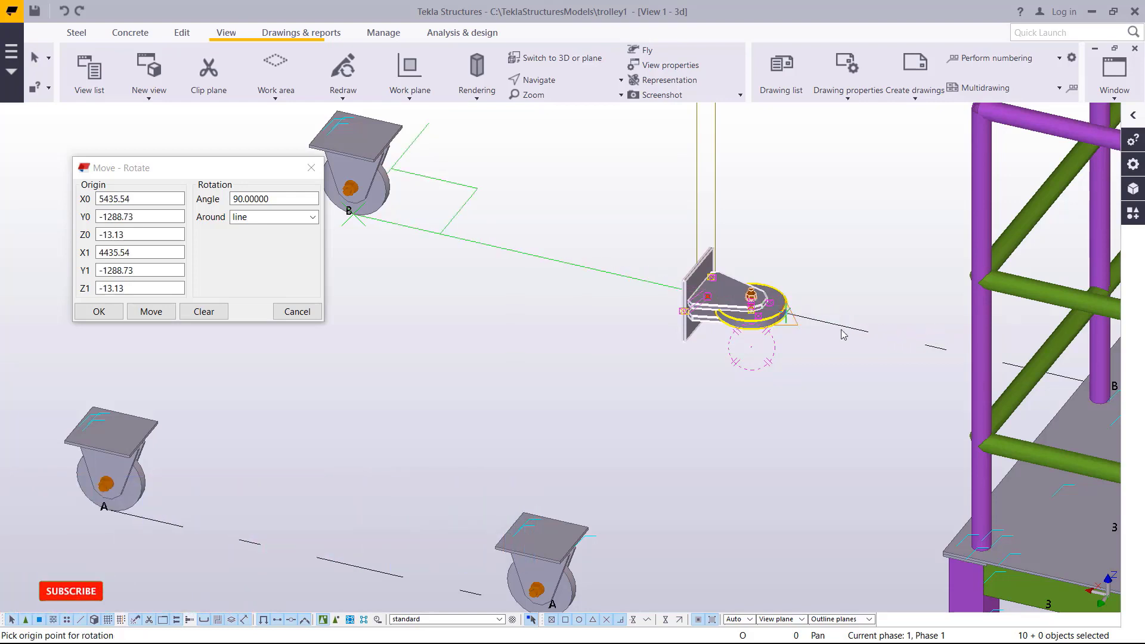
left_click(153, 313)
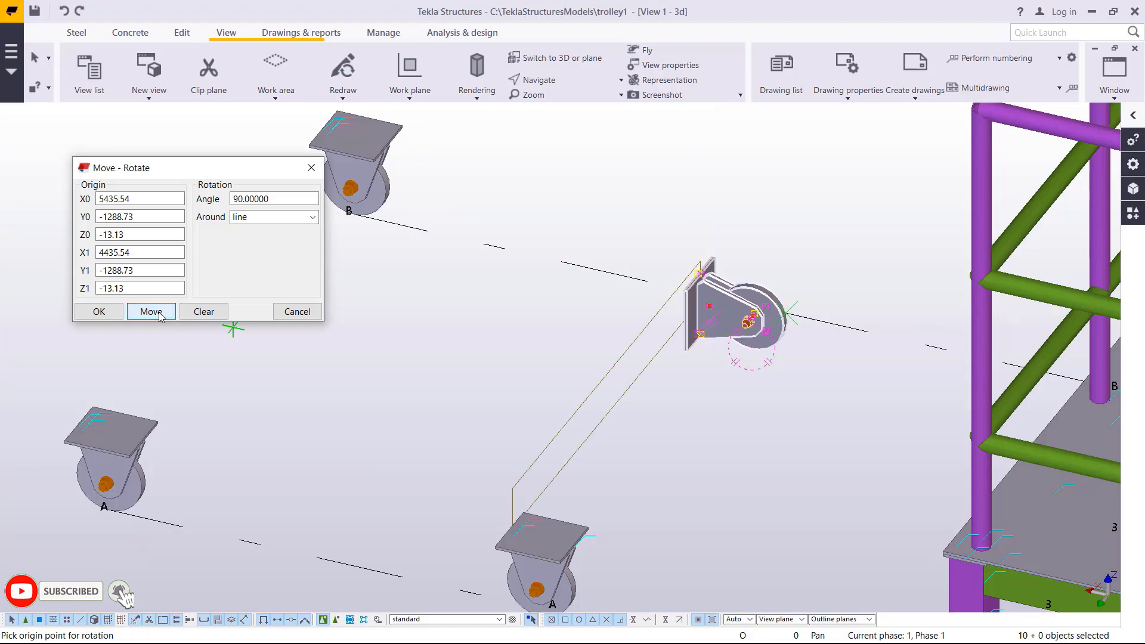
scroll(784, 321, "up", 3)
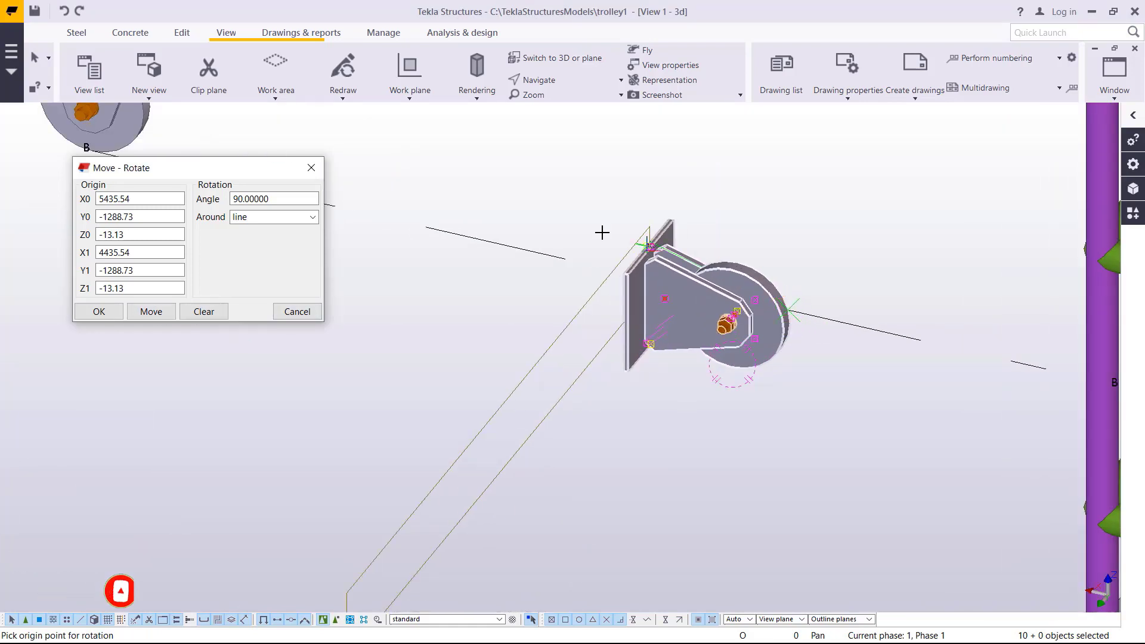
right_click(518, 198)
left_click(537, 206)
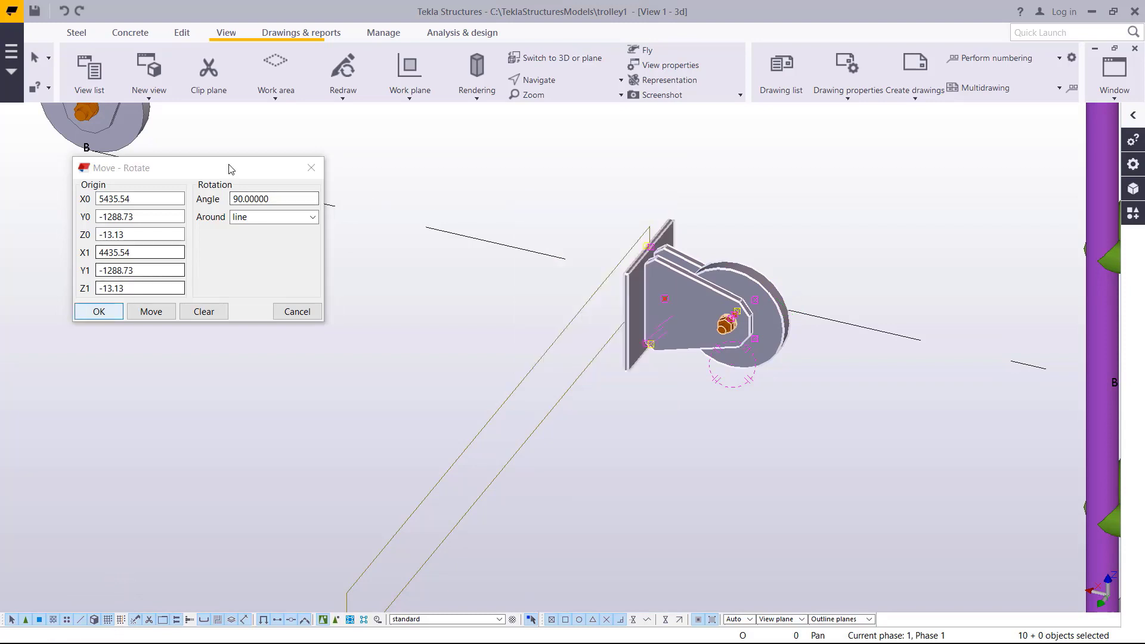
left_click(311, 168)
left_click(64, 11)
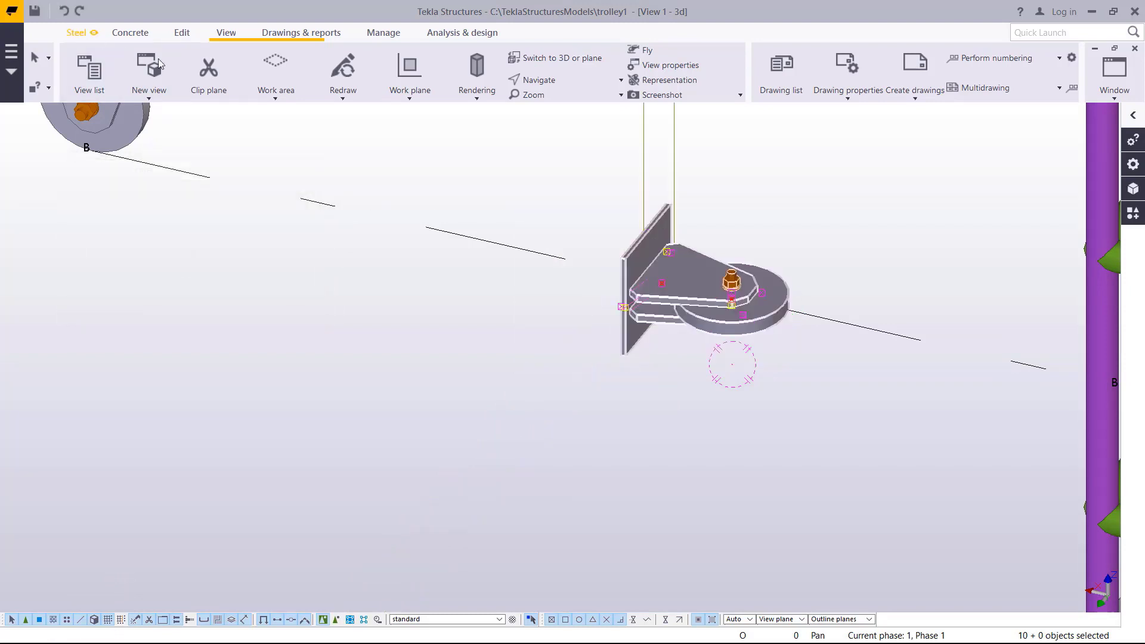
scroll(602, 396, "down", 5)
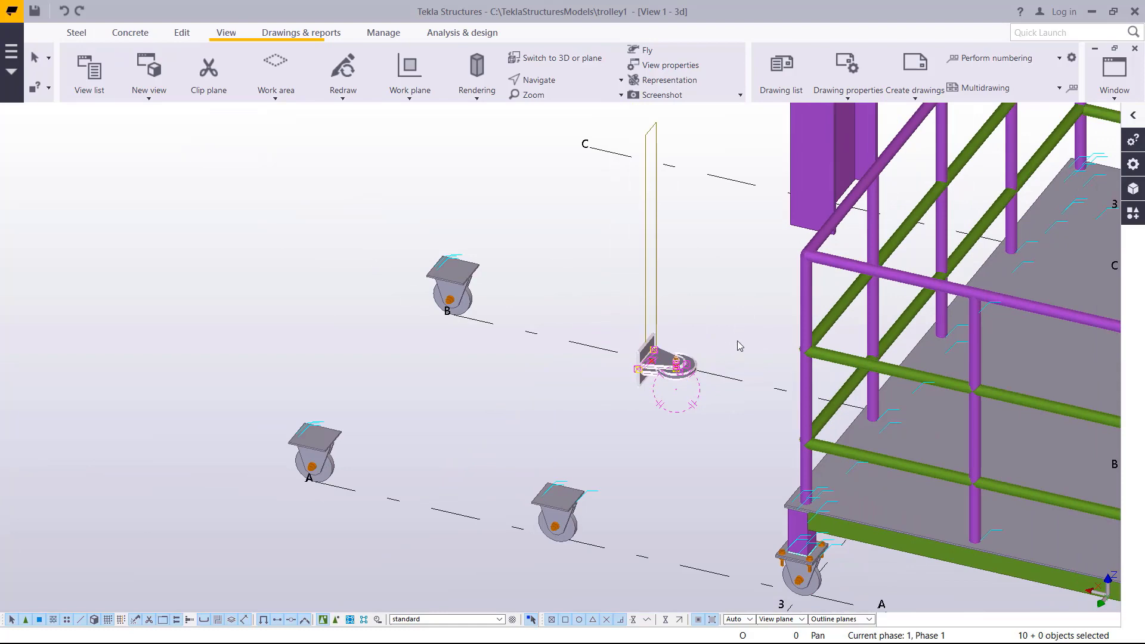
scroll(527, 332, "down", 5)
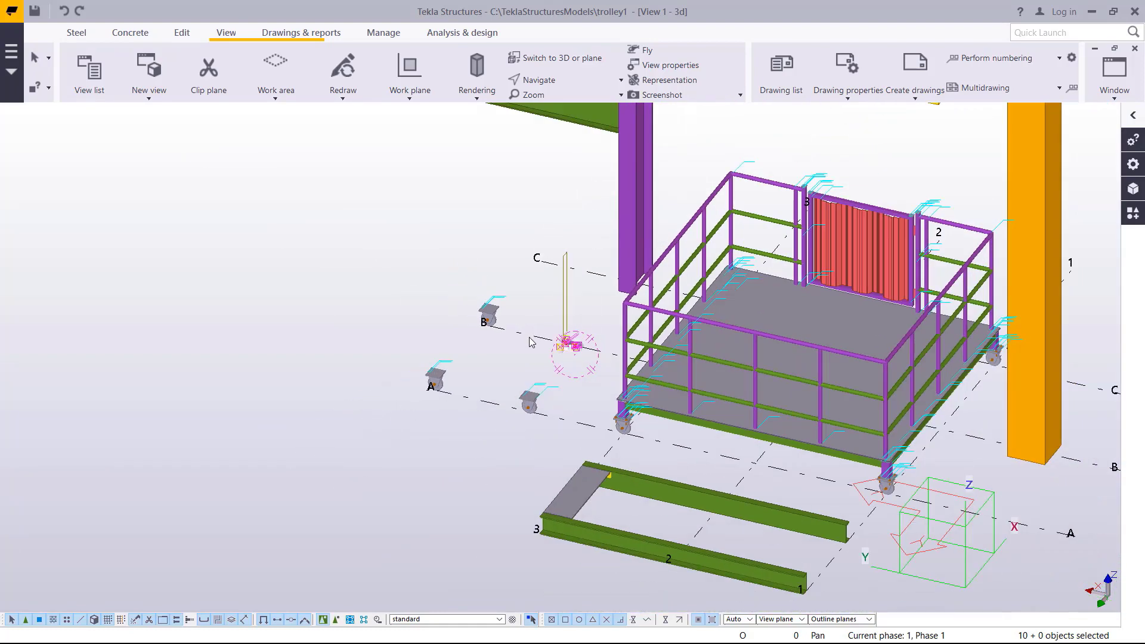
scroll(965, 410, "up", 4)
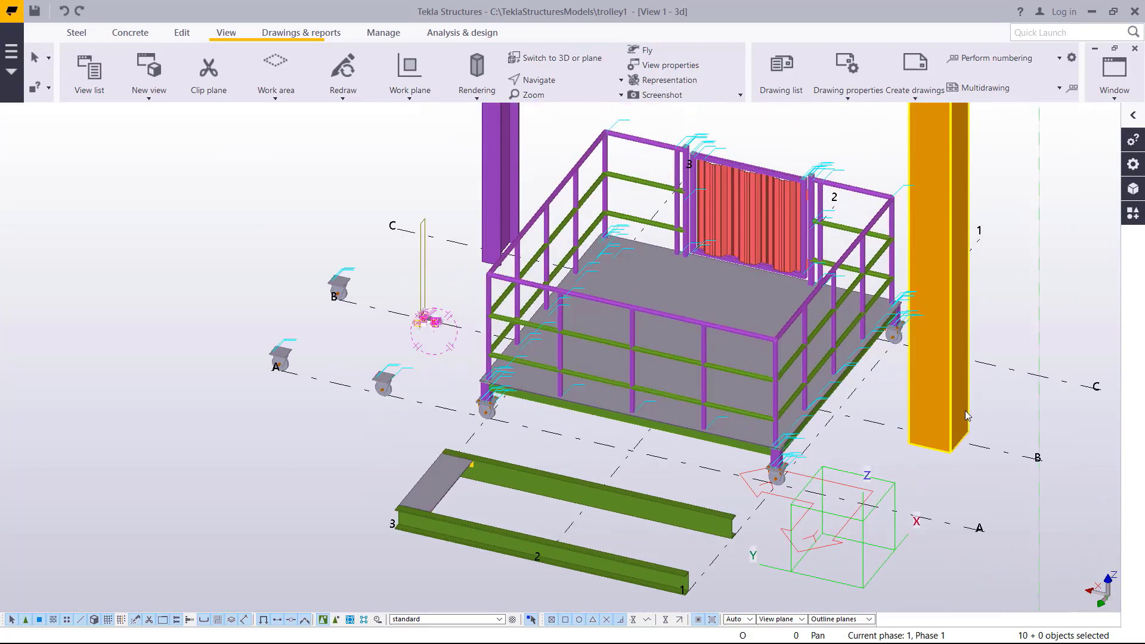
scroll(961, 408, "down", 3)
scroll(469, 377, "up", 3)
scroll(469, 378, "up", 2)
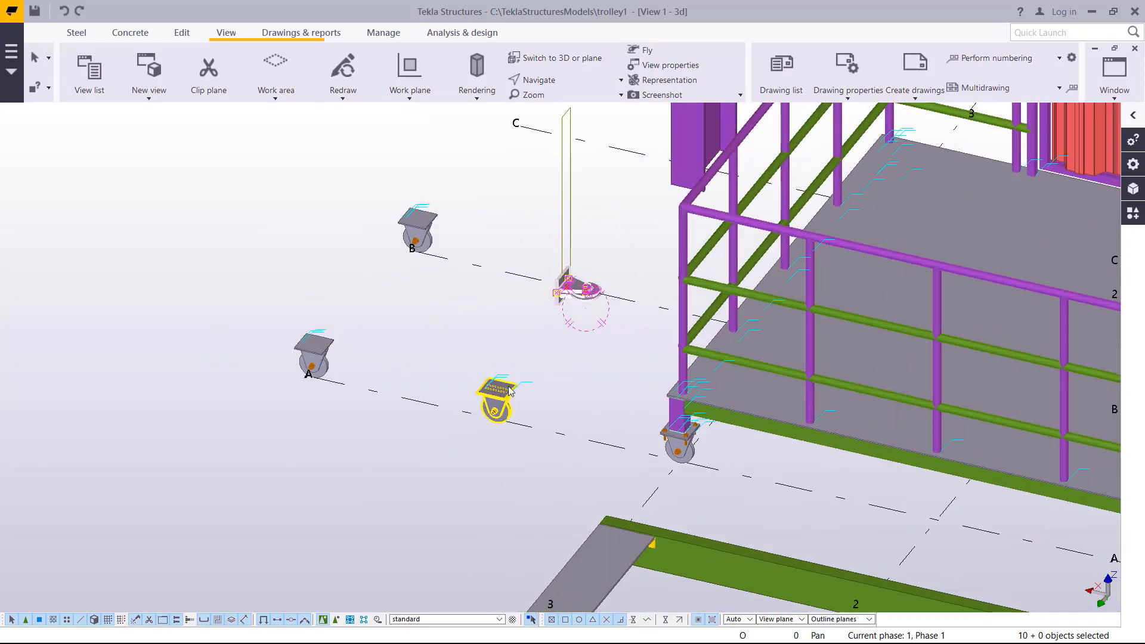
scroll(593, 366, "up", 3)
scroll(593, 366, "down", 3)
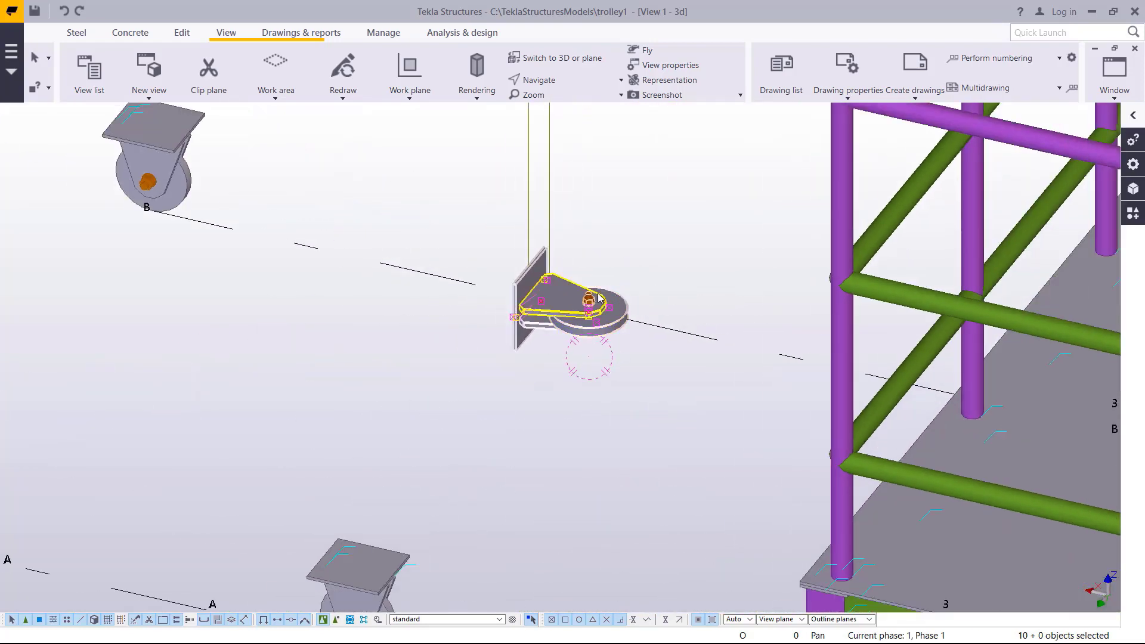
scroll(596, 370, "up", 2)
scroll(635, 369, "down", 2)
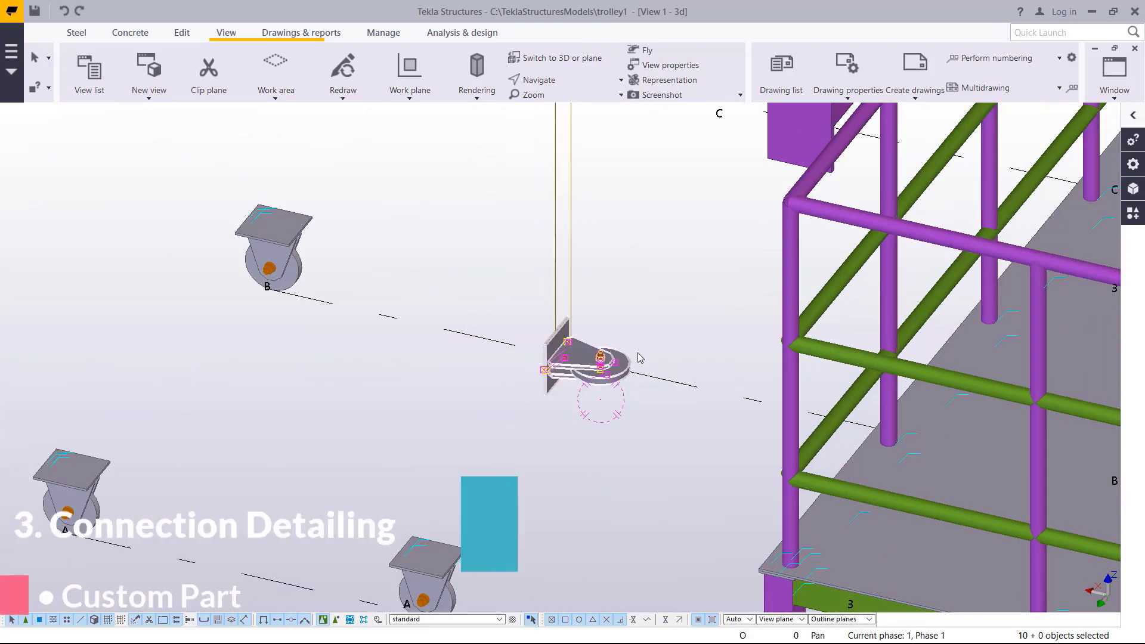
scroll(637, 358, "up", 4)
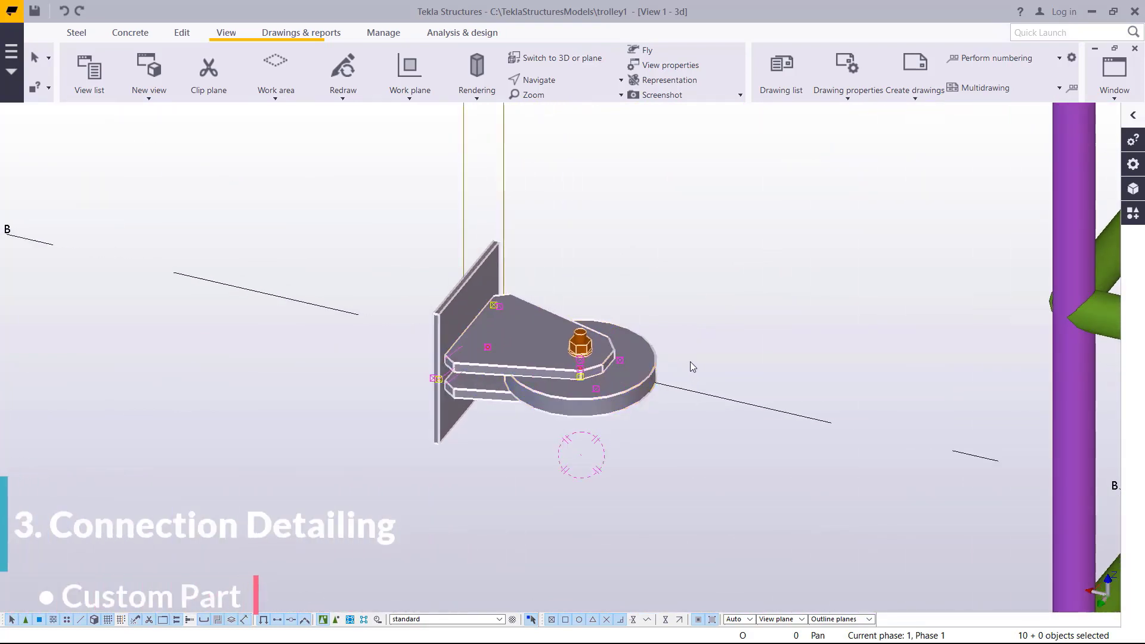
scroll(620, 429, "down", 1)
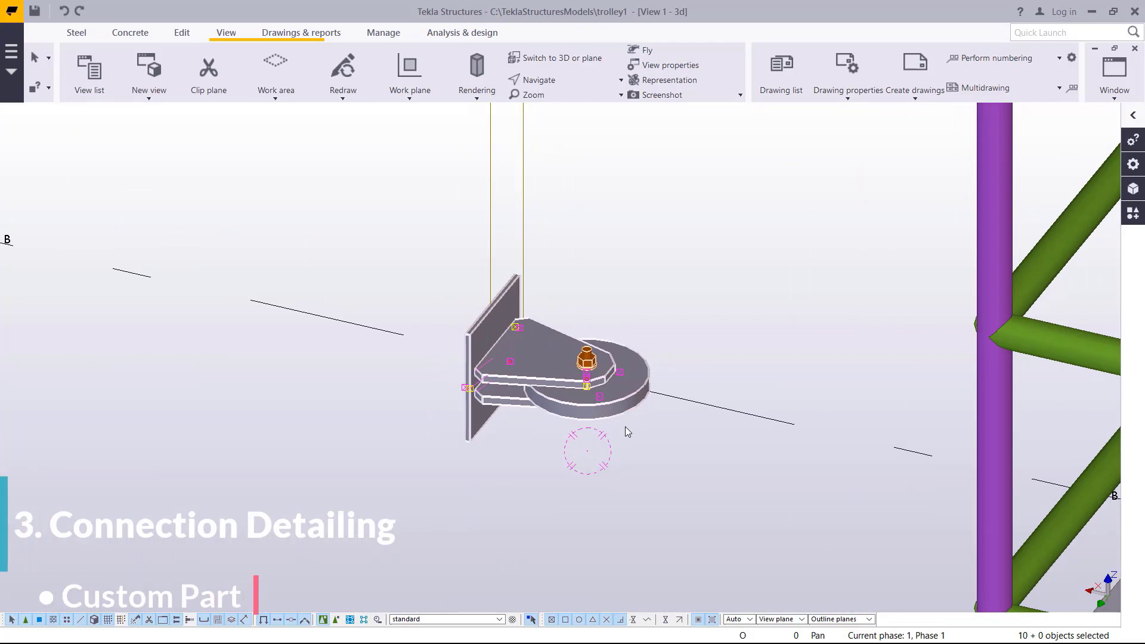
scroll(624, 426, "down", 5)
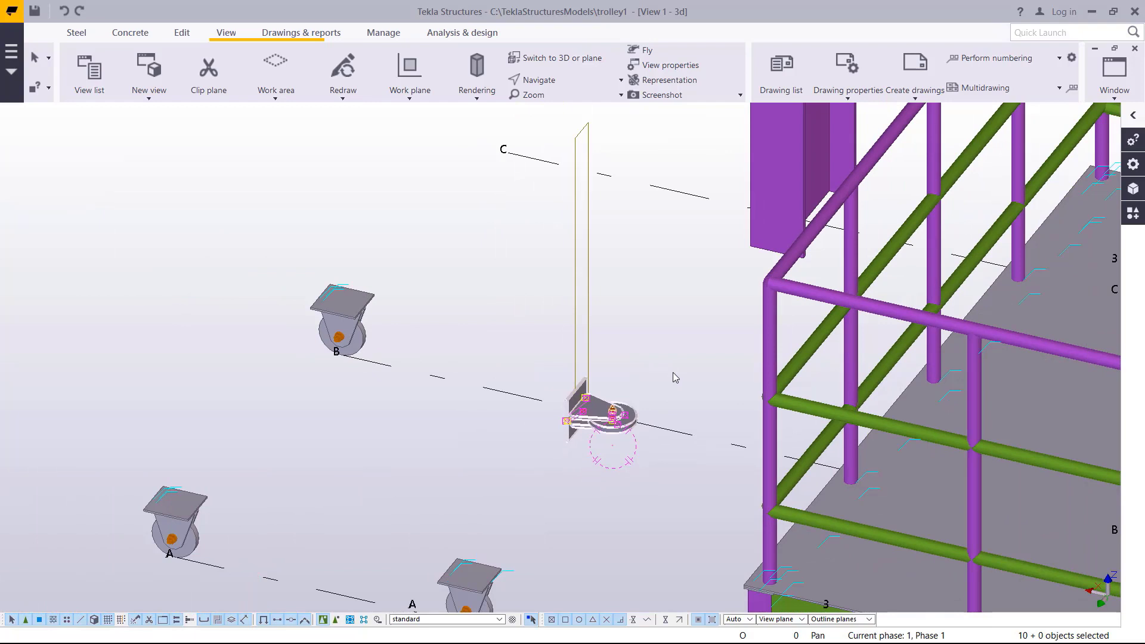
Move the connection 1000 along grid line B, from its disc edge onto grid point B.
scroll(649, 432, "up", 2)
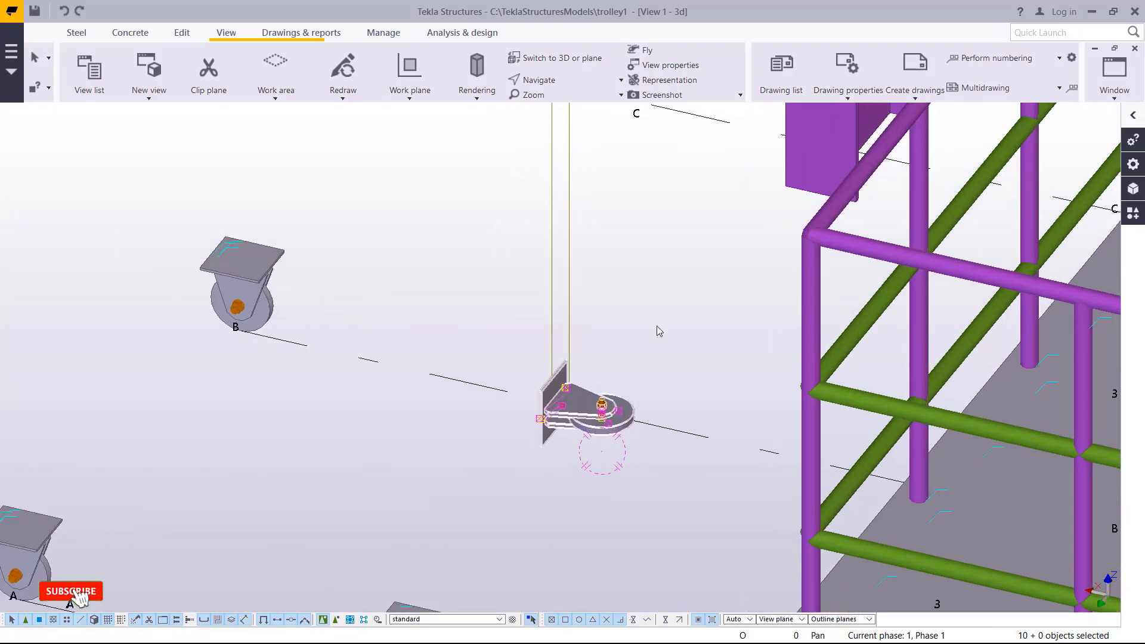
right_click(657, 323)
left_click(695, 379)
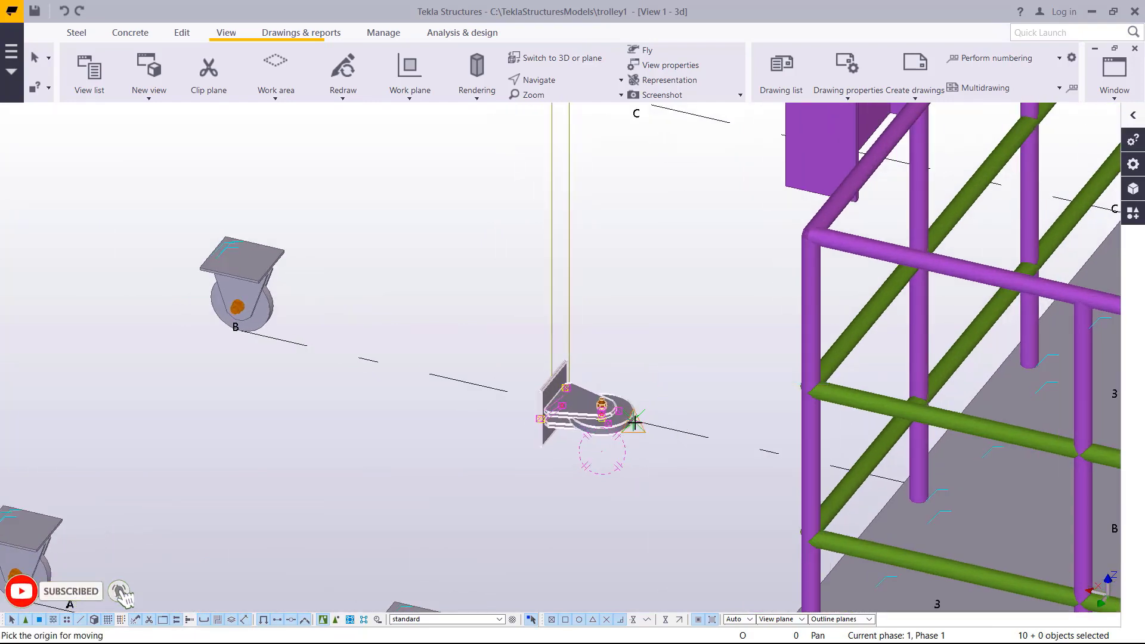
scroll(639, 424, "up", 4)
scroll(632, 418, "up", 3)
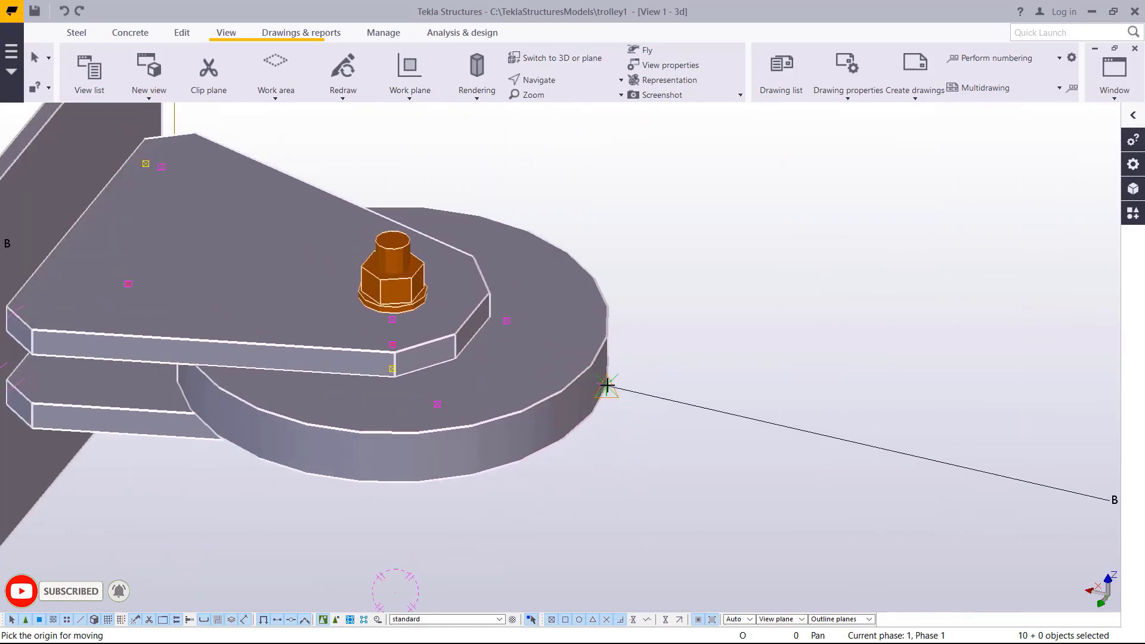
left_click(606, 385)
scroll(606, 385, "down", 8)
scroll(338, 371, "up", 2)
scroll(337, 369, "up", 2)
left_click(263, 356)
right_click(459, 273)
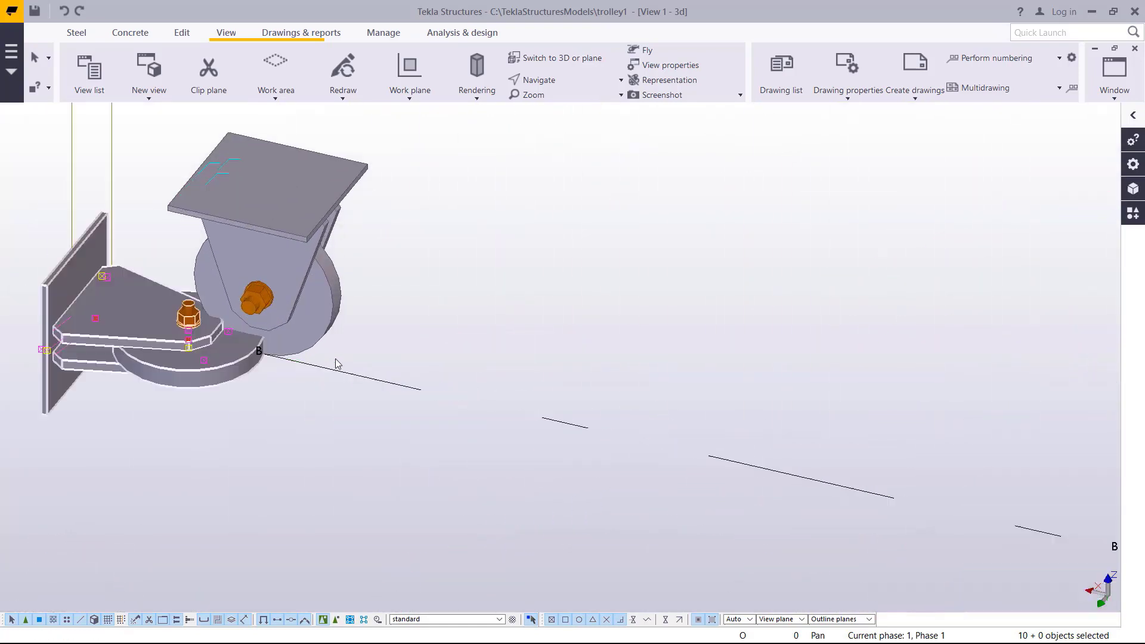
left_click(477, 277)
scroll(542, 363, "down", 2)
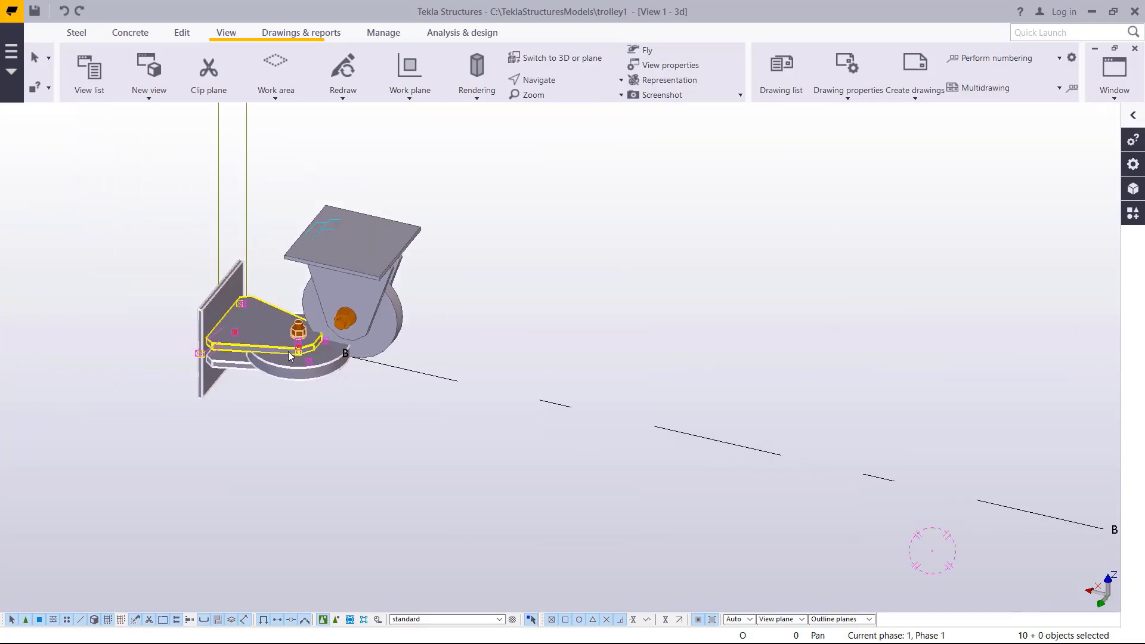
scroll(581, 345, "down", 4)
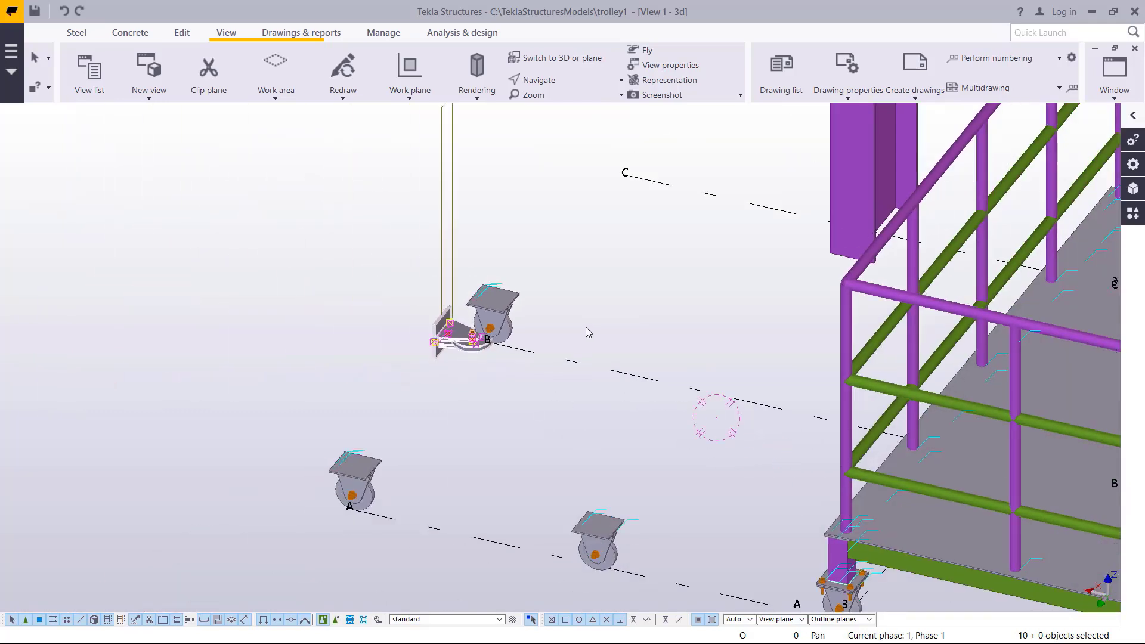
scroll(488, 342, "up", 5)
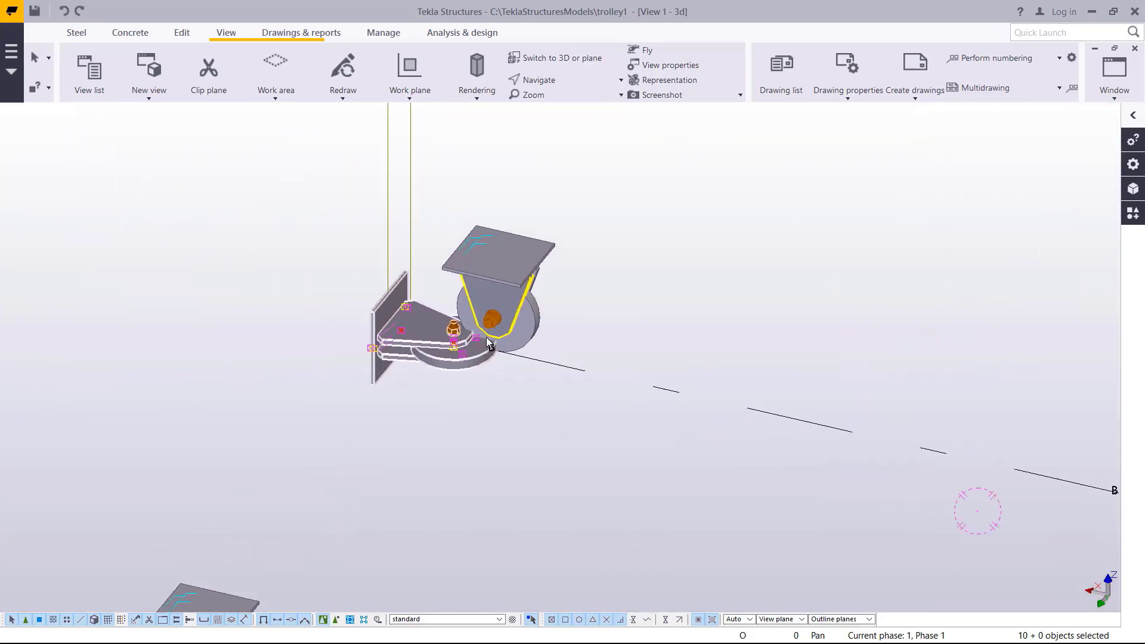
Set up a rotation of the connection about the axis from grid point C to A.
right_click(665, 244)
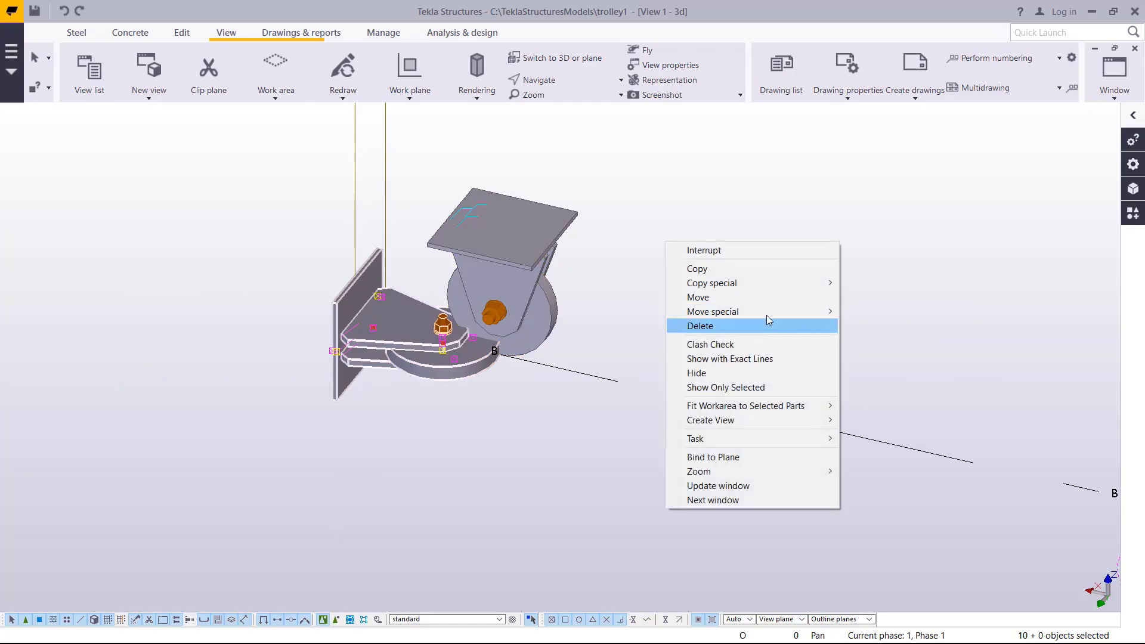
mouse_move(767, 316)
left_click(876, 327)
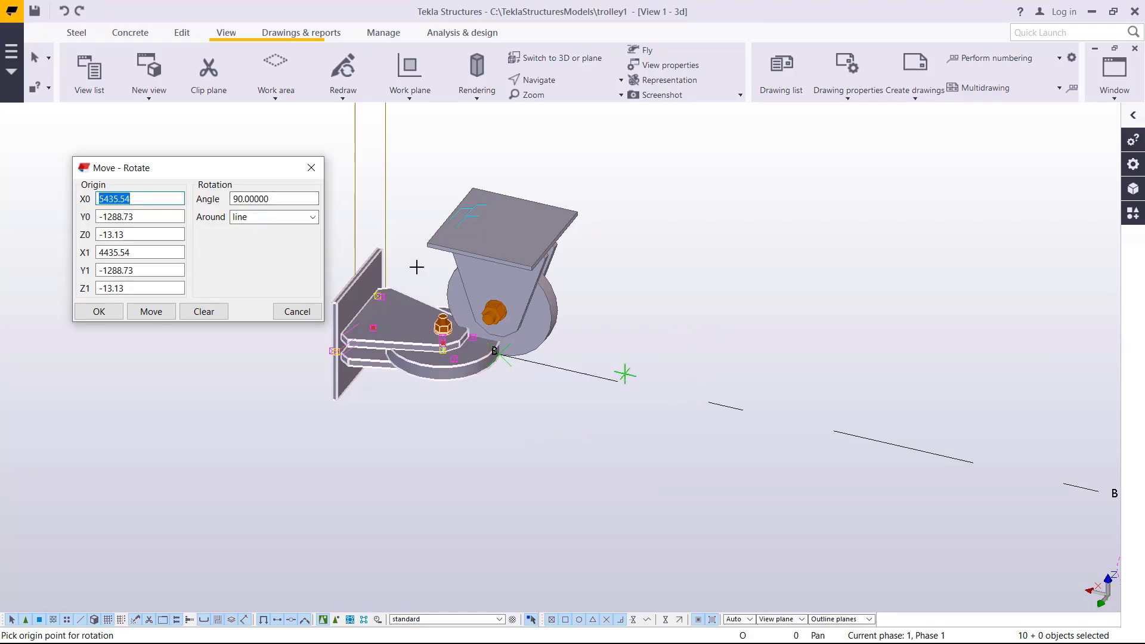
scroll(604, 397, "down", 6)
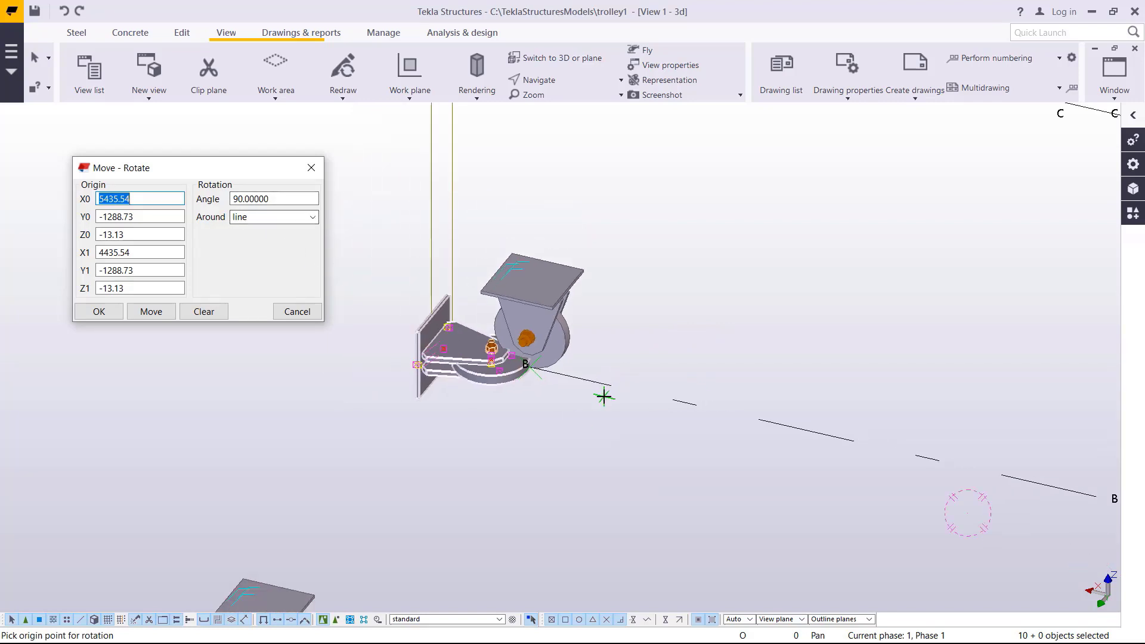
scroll(704, 284, "up", 5)
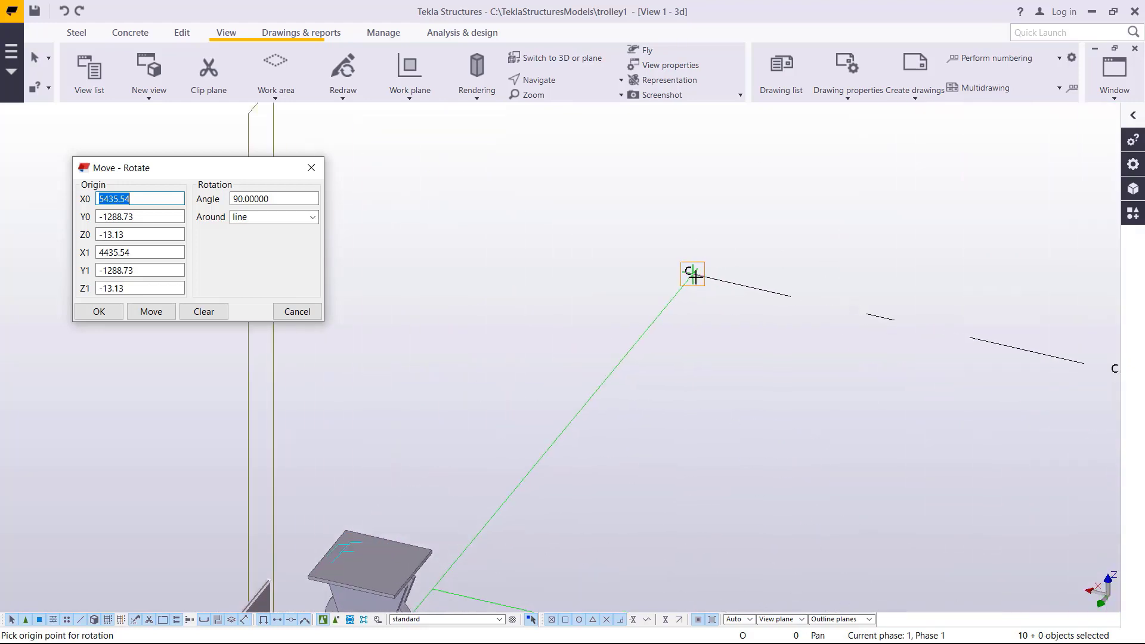
left_click(692, 273)
scroll(710, 232, "down", 3)
scroll(424, 590, "up", 2)
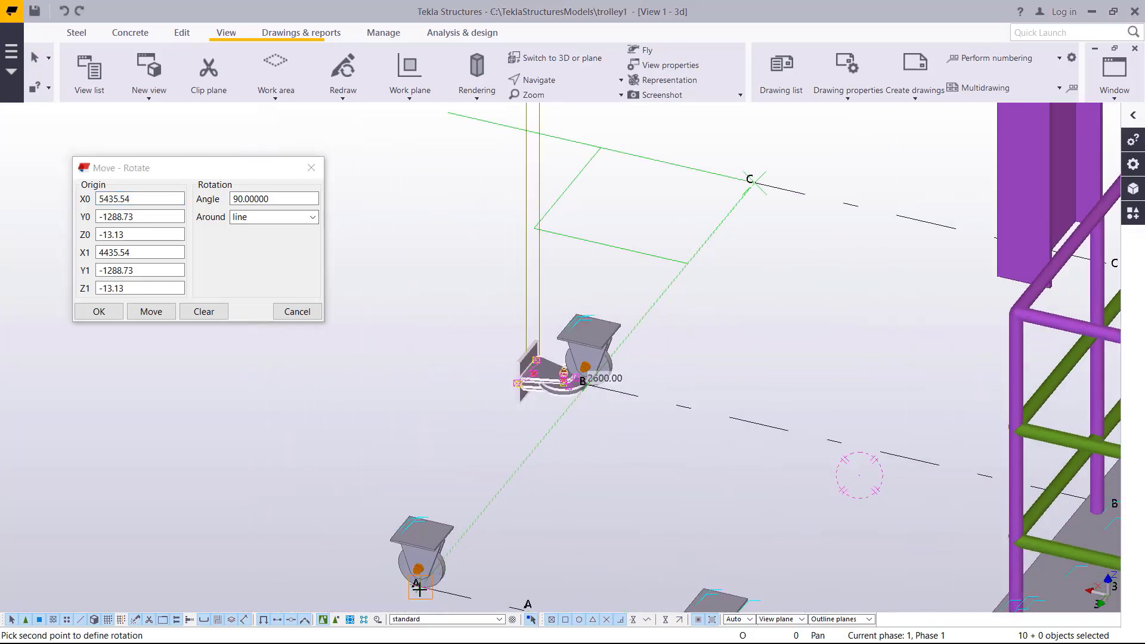
left_click(420, 589)
Rotate the connection 90°, then a further 180°, and close the rotate settings.
left_click(154, 311)
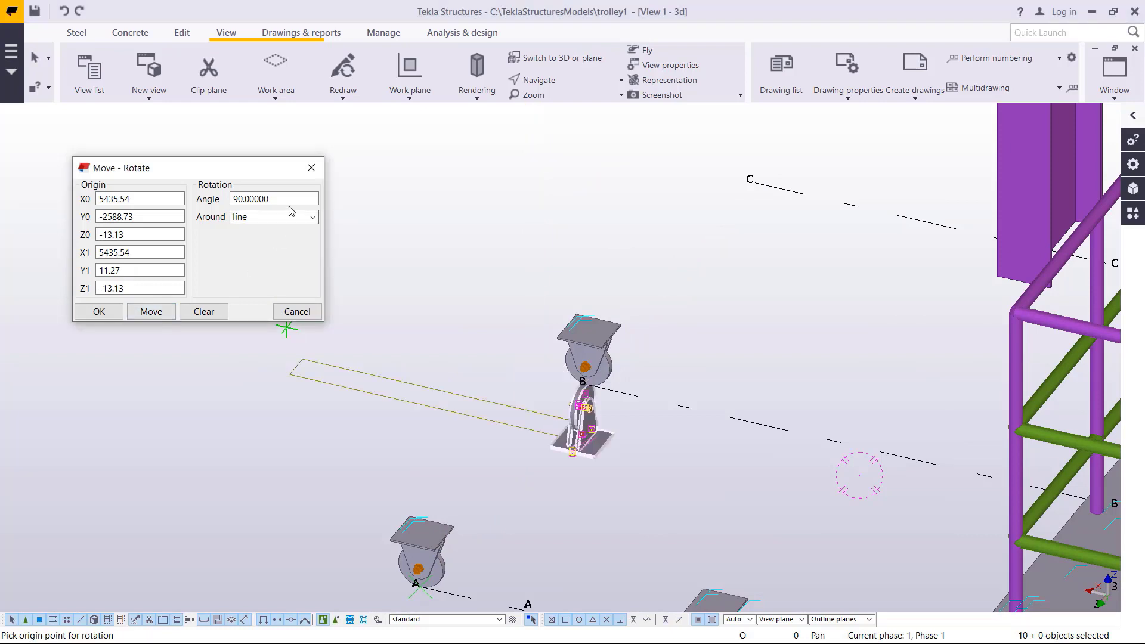
left_click_drag(317, 198, 228, 198)
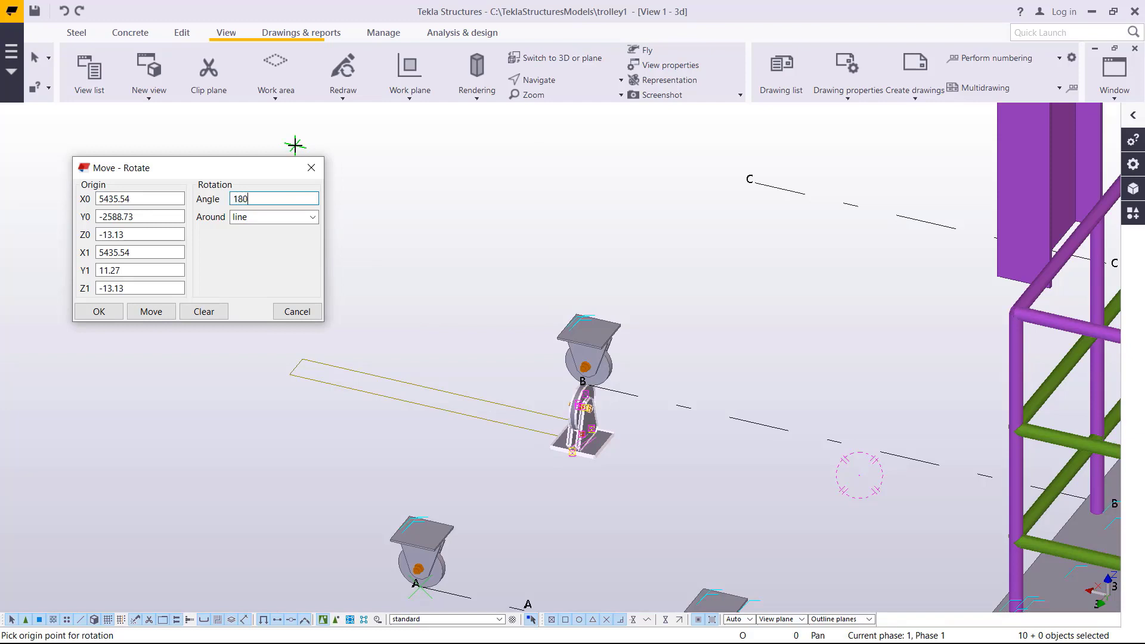
left_click(149, 311)
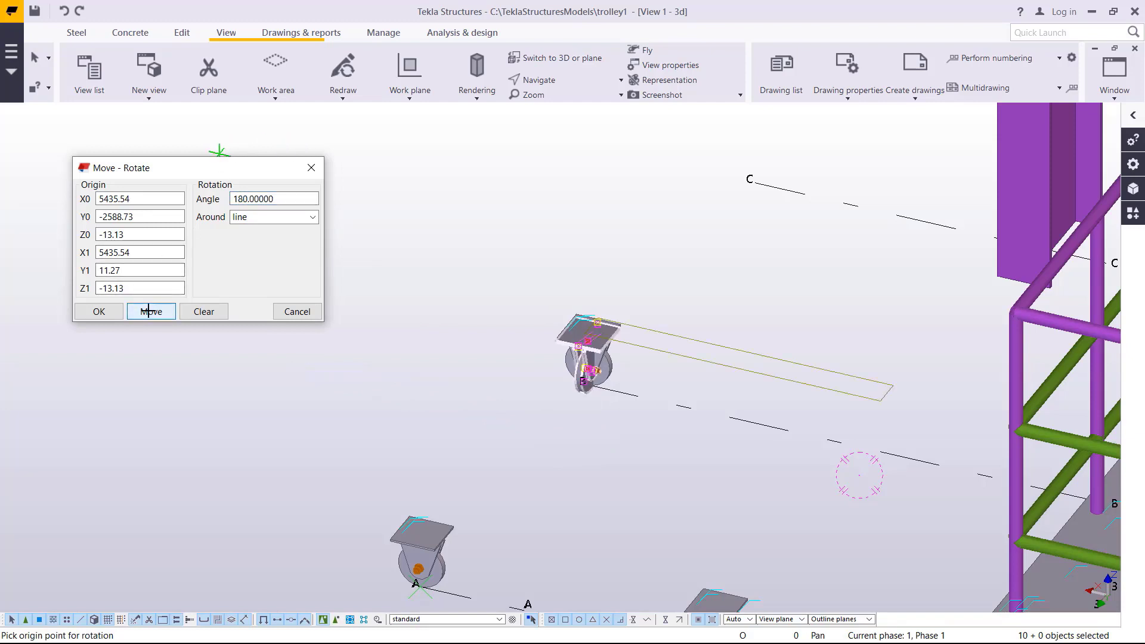
left_click(120, 311)
right_click(592, 256)
Move the flipped assembly about 980 along grid line B, from the wheel corner to the caster position.
left_click(608, 263)
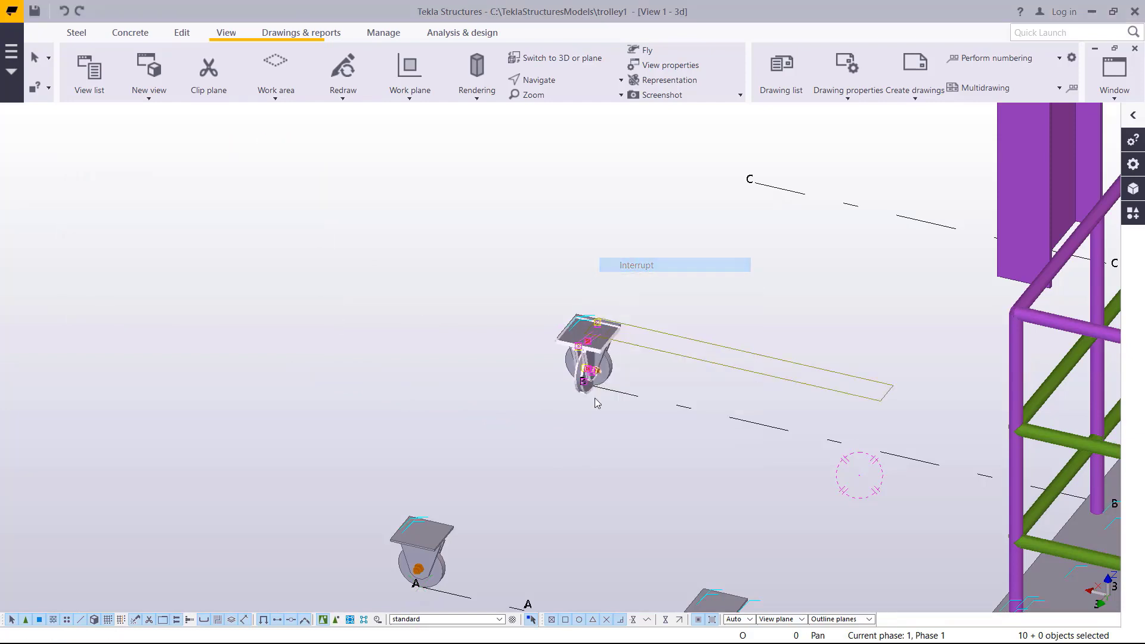
scroll(581, 381, "up", 4)
scroll(583, 385, "up", 3)
right_click(799, 276)
left_click(802, 326)
scroll(593, 414, "up", 5)
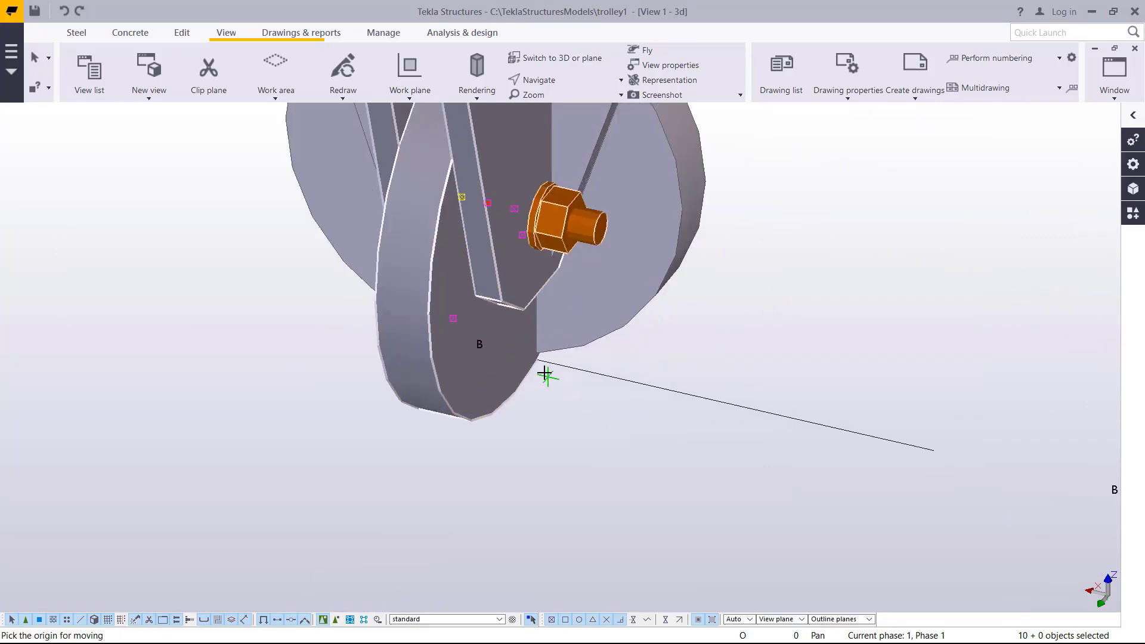
left_click(537, 362)
scroll(365, 317, "down", 5)
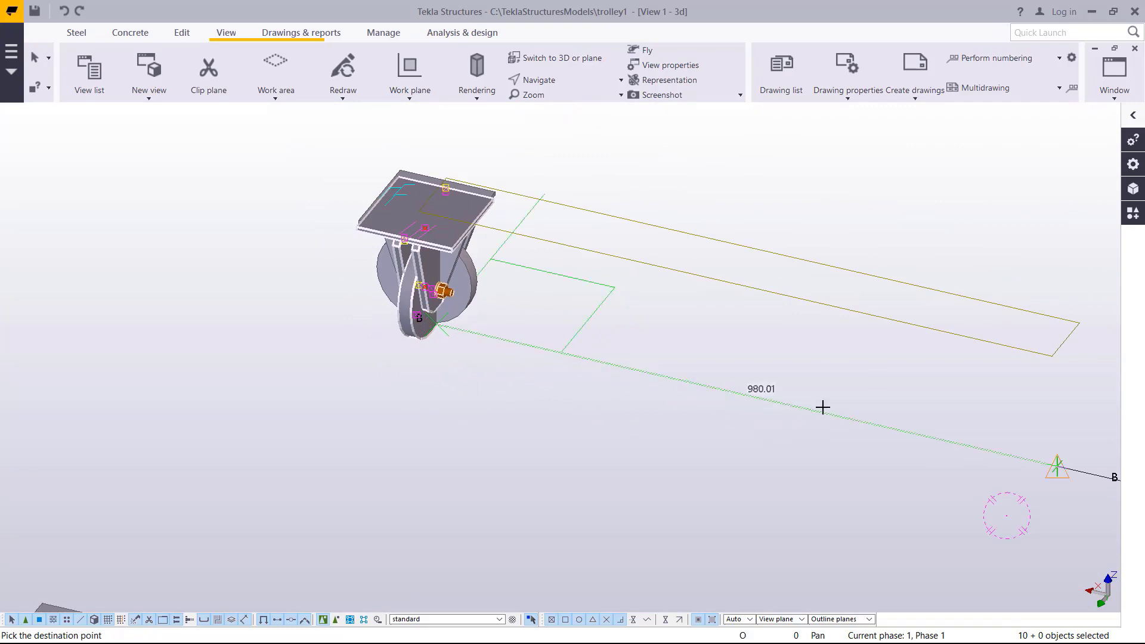
left_click(1057, 467)
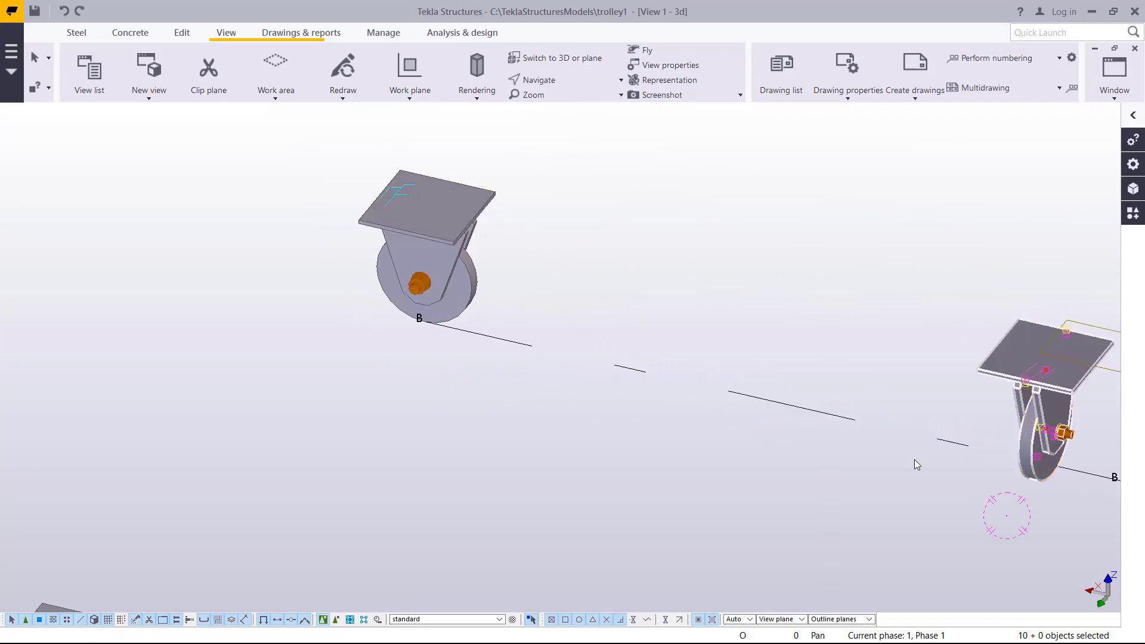
scroll(715, 311, "down", 2)
right_click(746, 244)
left_click(769, 250)
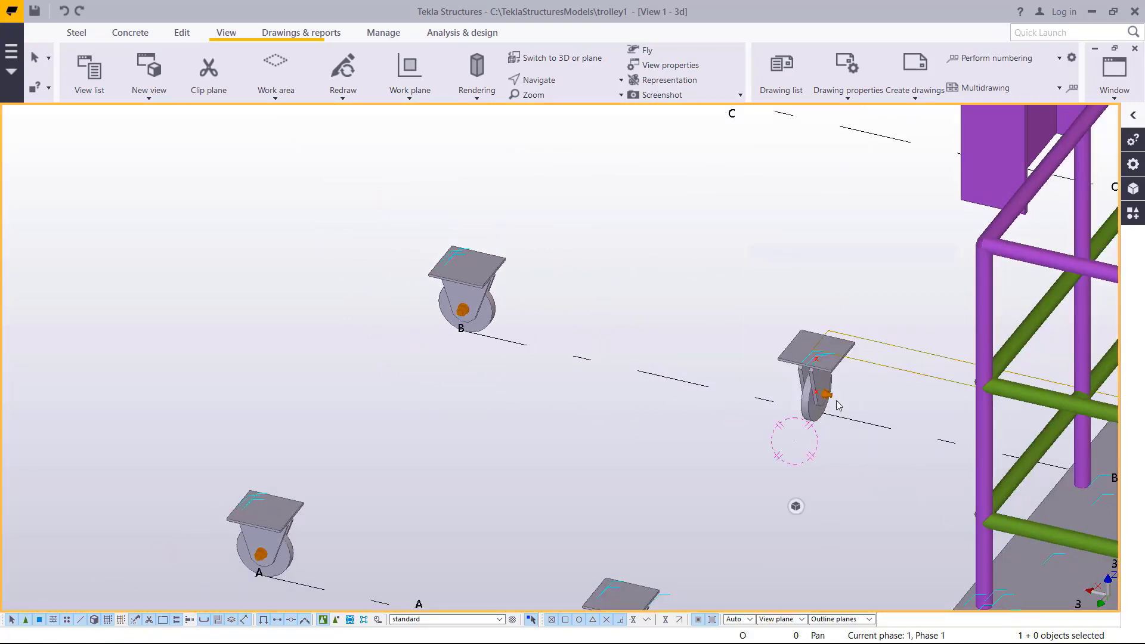
scroll(822, 401, "up", 3)
scroll(824, 406, "up", 2)
left_click(572, 80)
left_click(577, 106)
left_click_drag(753, 359, 842, 345)
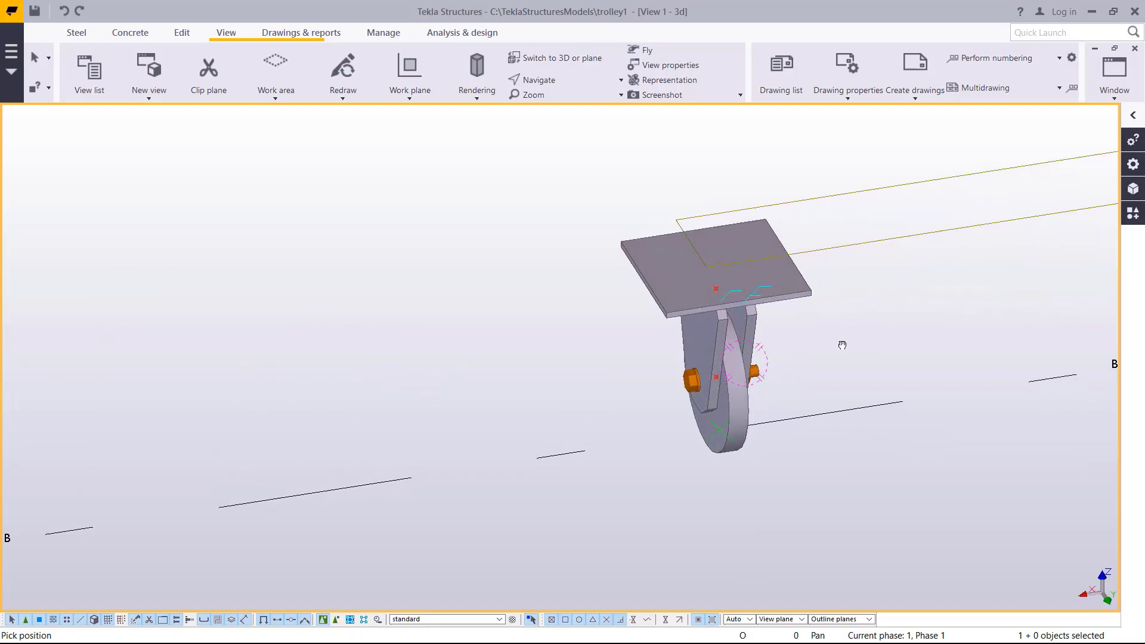